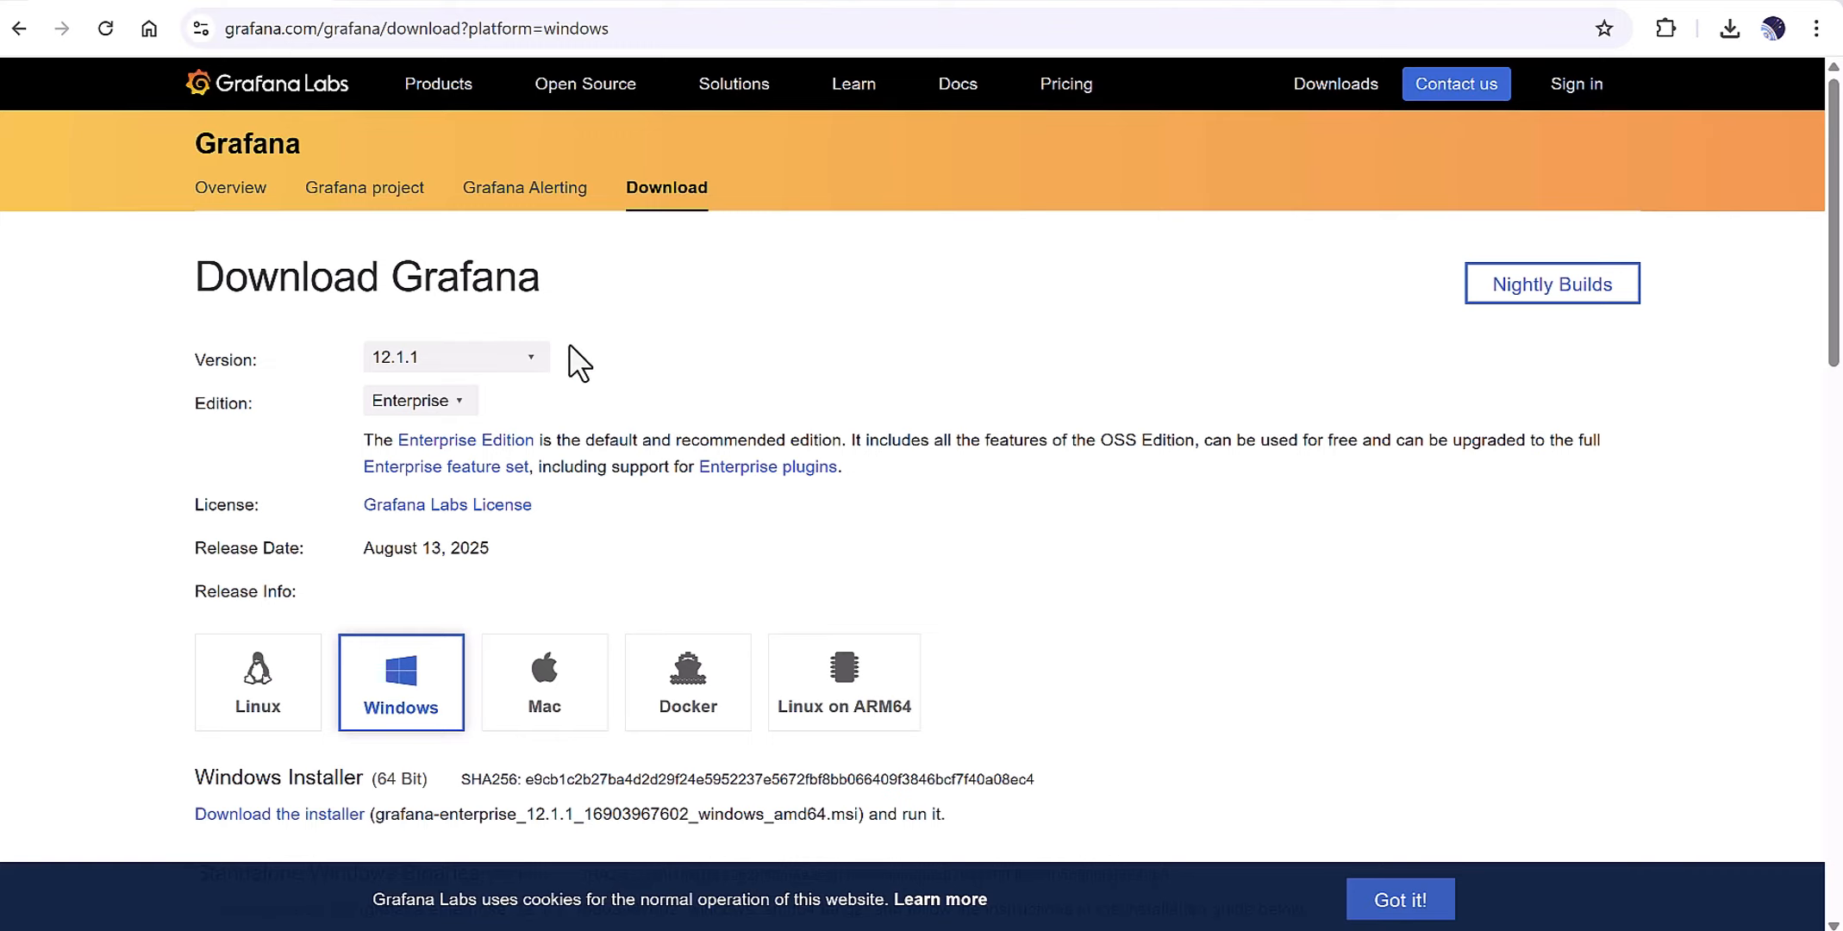
left_click(504, 357)
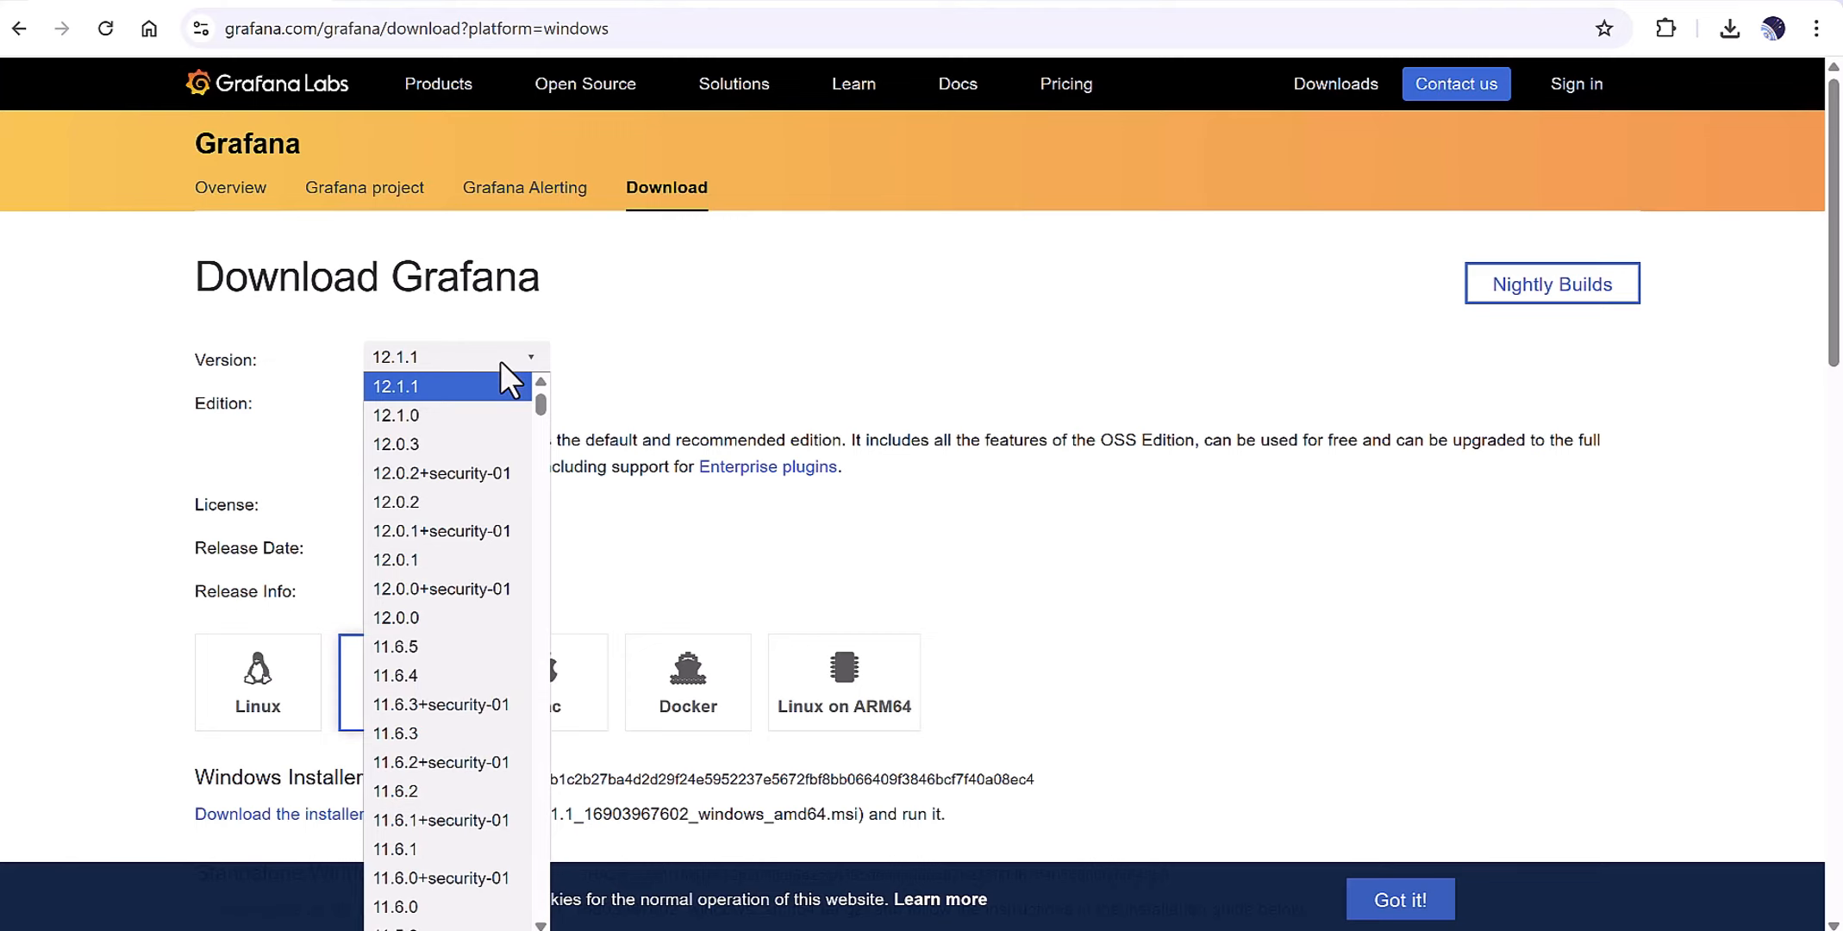
left_click(501, 360)
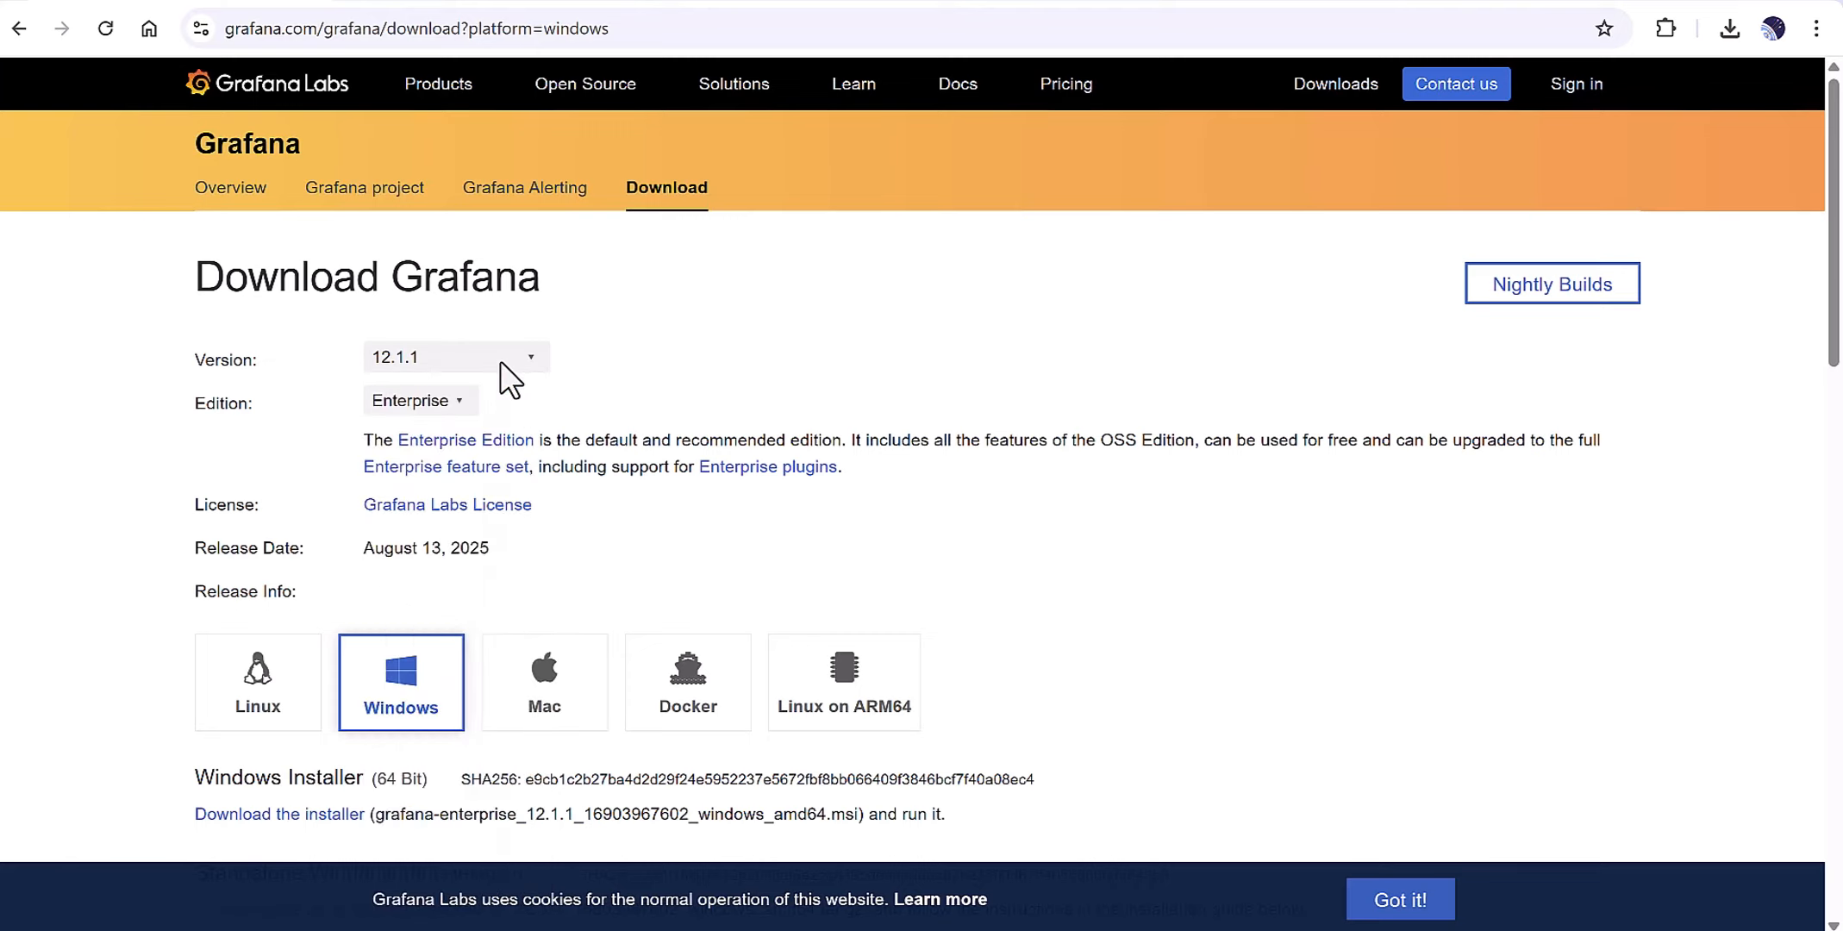
left_click(420, 408)
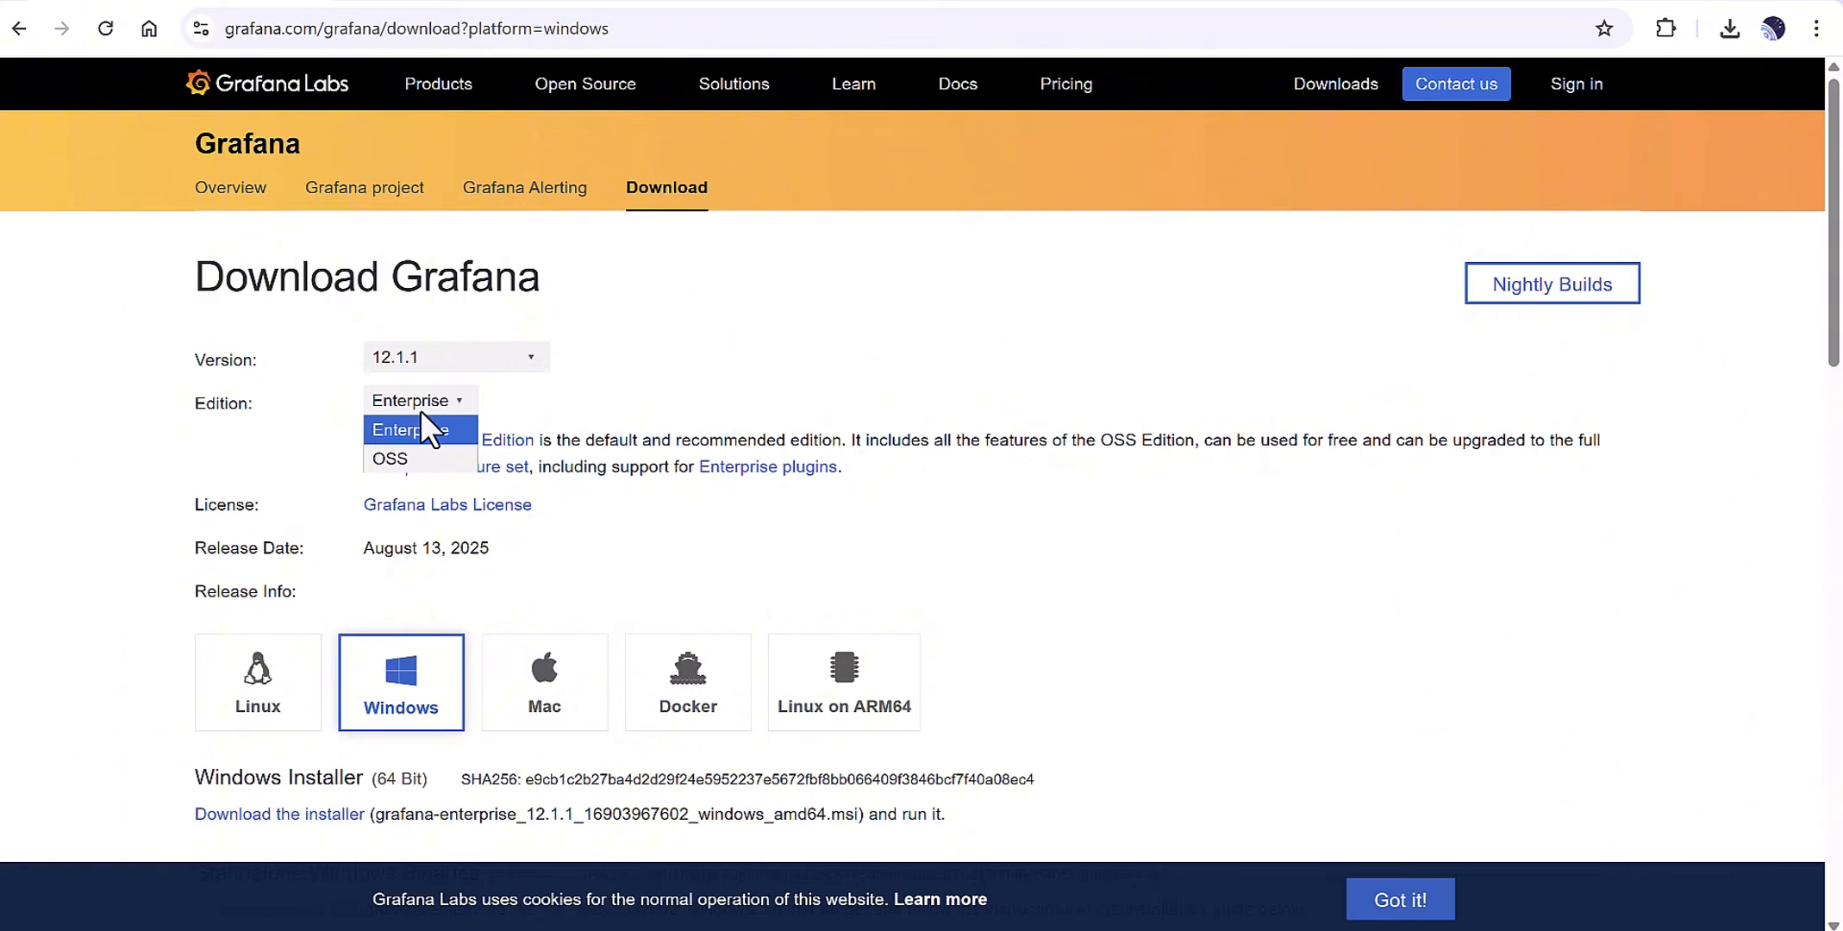
left_click(762, 565)
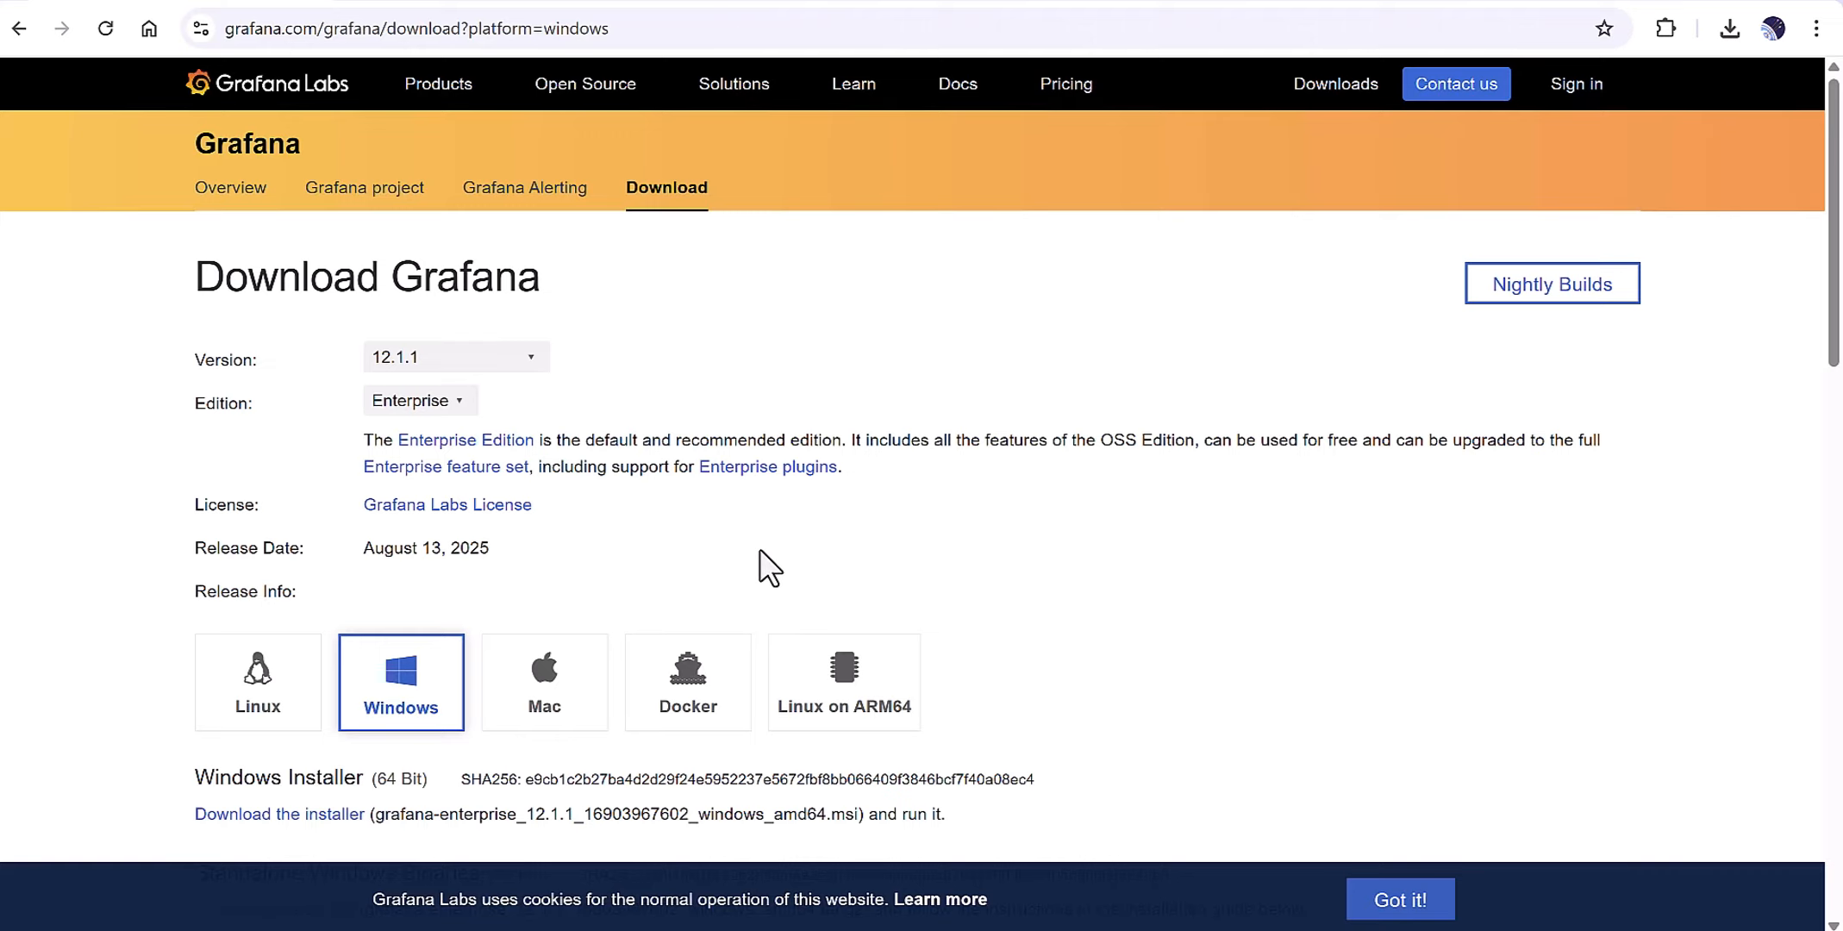
Scroll down to the Standalone Windows Binaries section and highlight the 'Windows Binaries' heading.
scroll(112, 552, "down", 3)
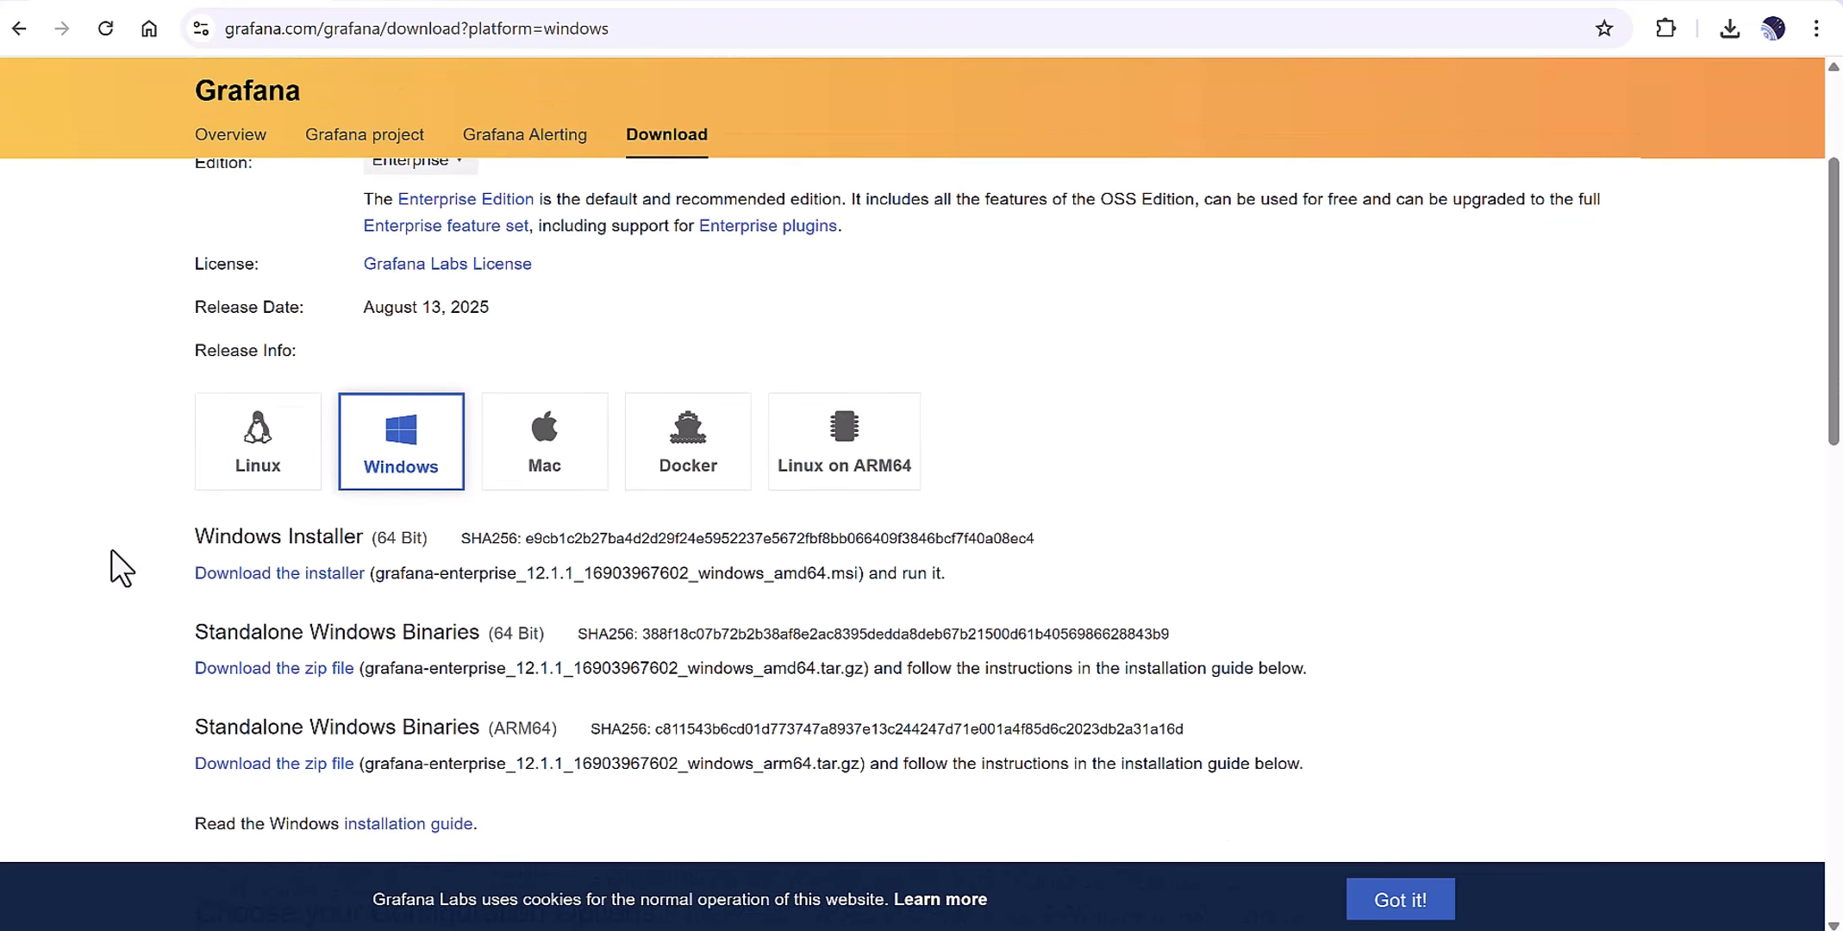
scroll(413, 333, "up", 3)
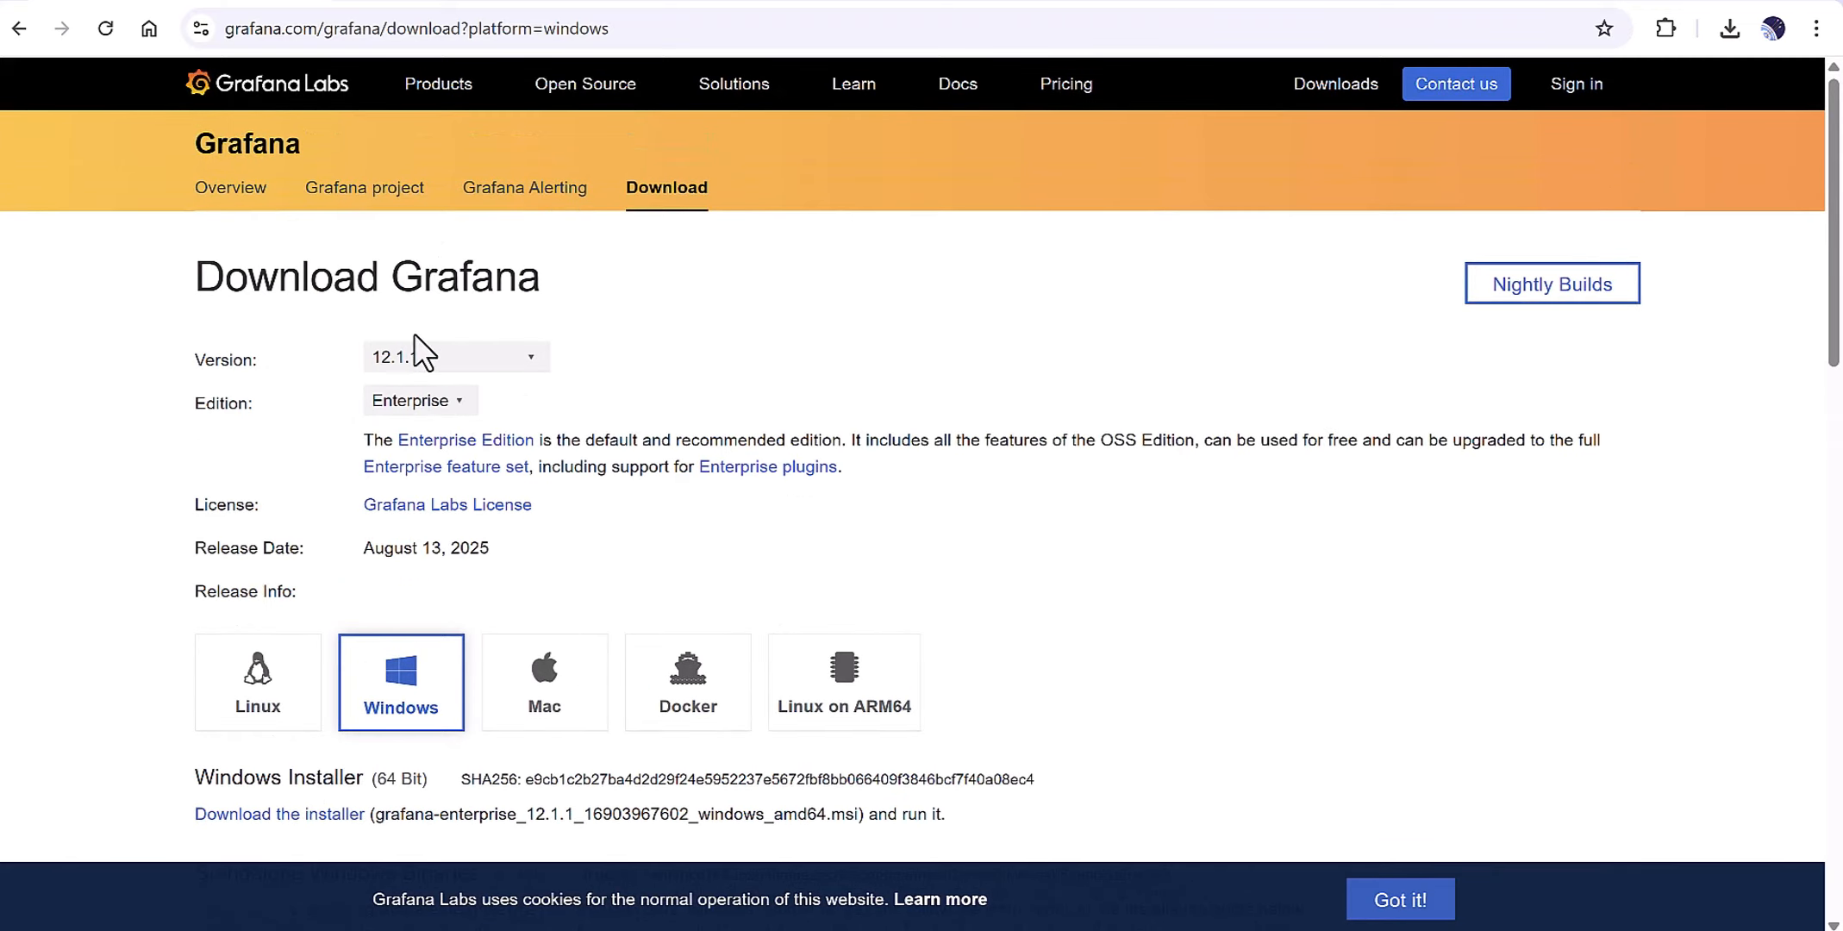
scroll(9, 569, "down", 4)
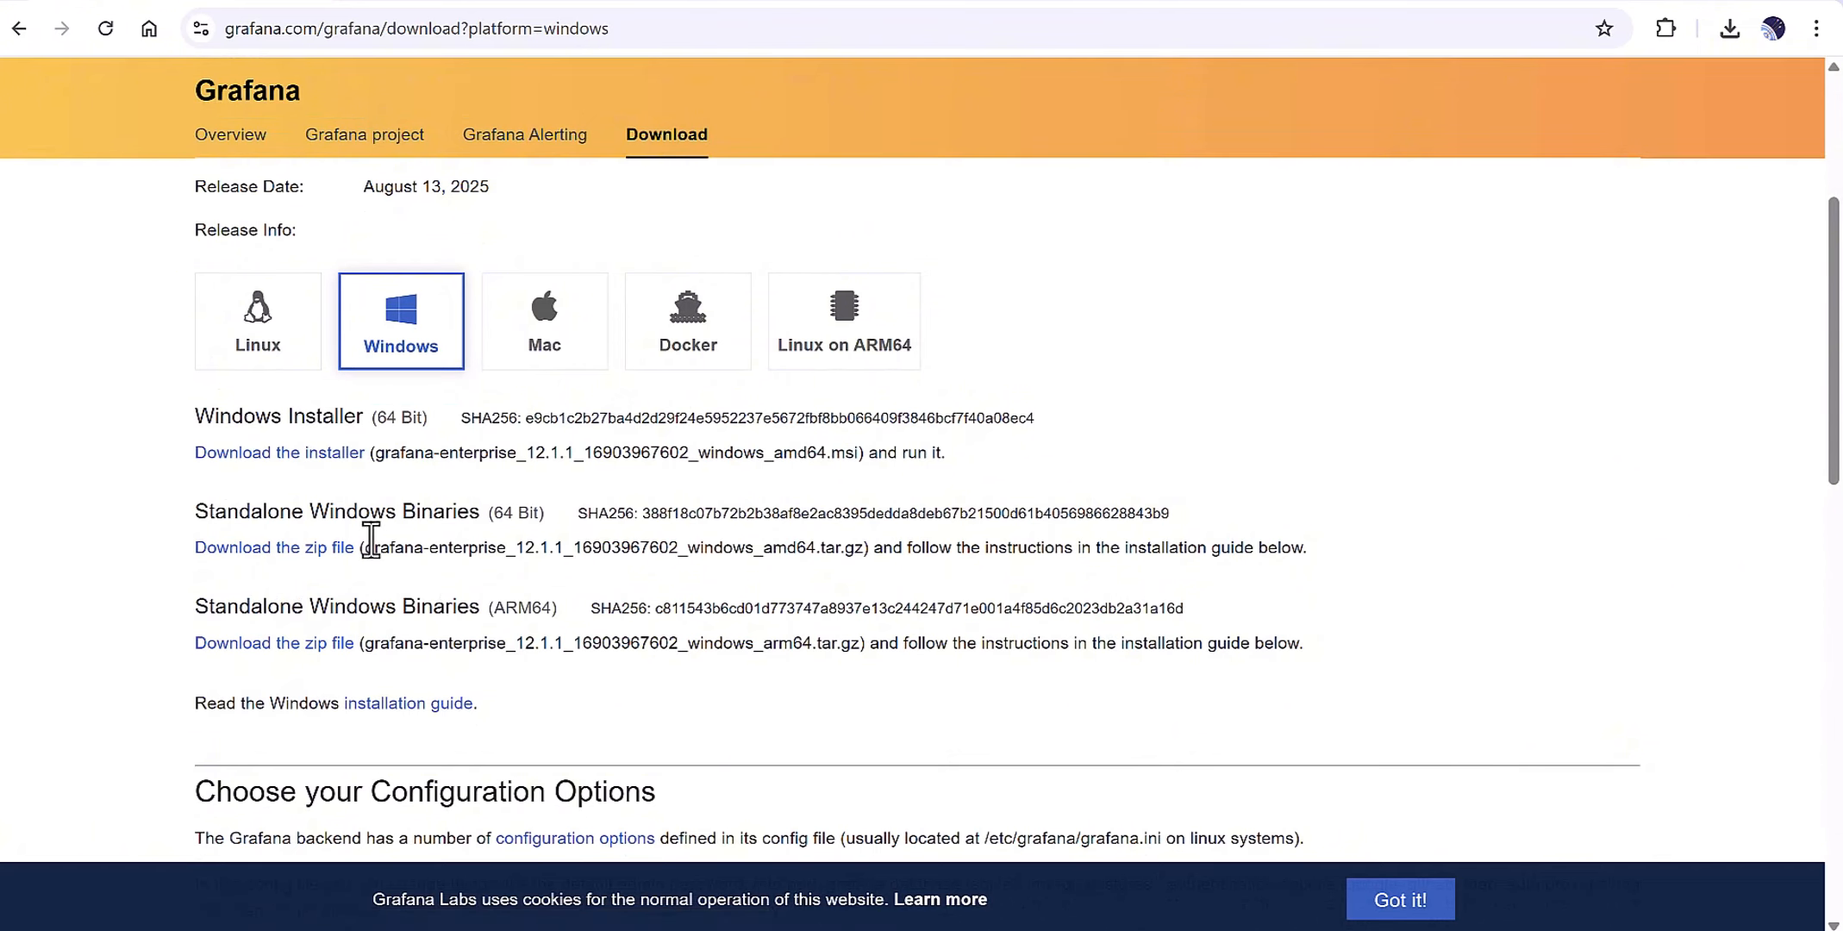
left_click_drag(310, 511, 466, 511)
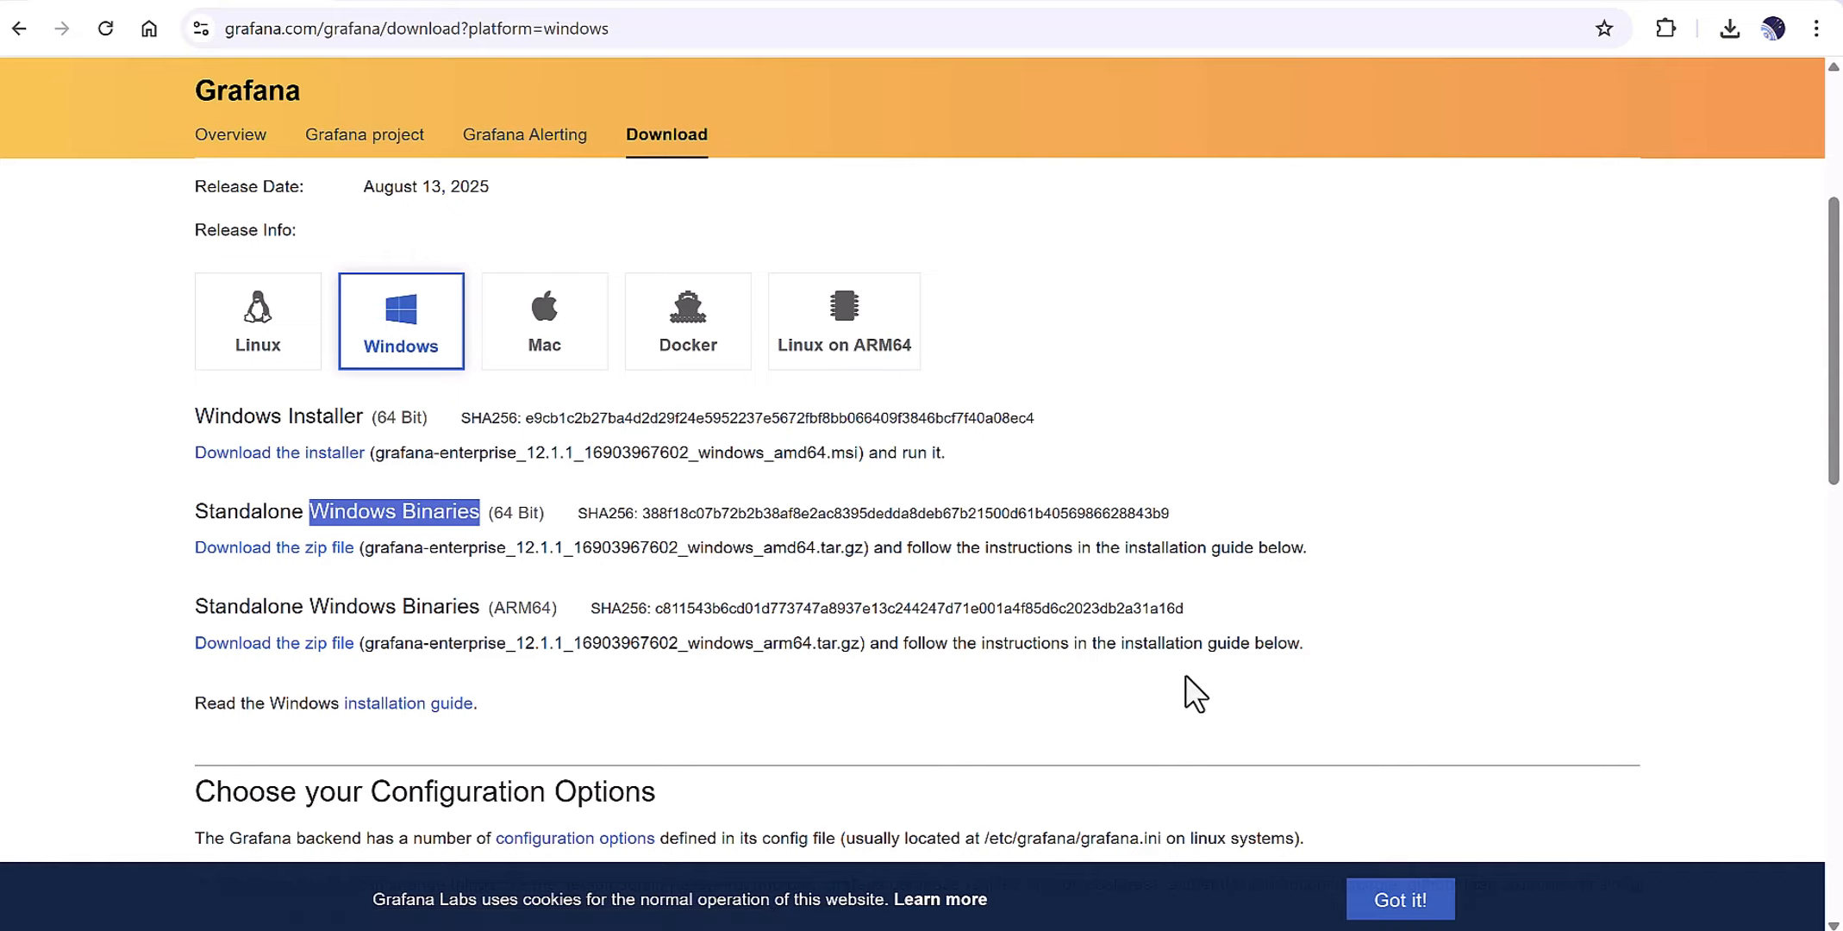
Switch to the File Explorer window showing the Grafana folder with the extracted 12.1.1 download.
mouse_move(1008, 929)
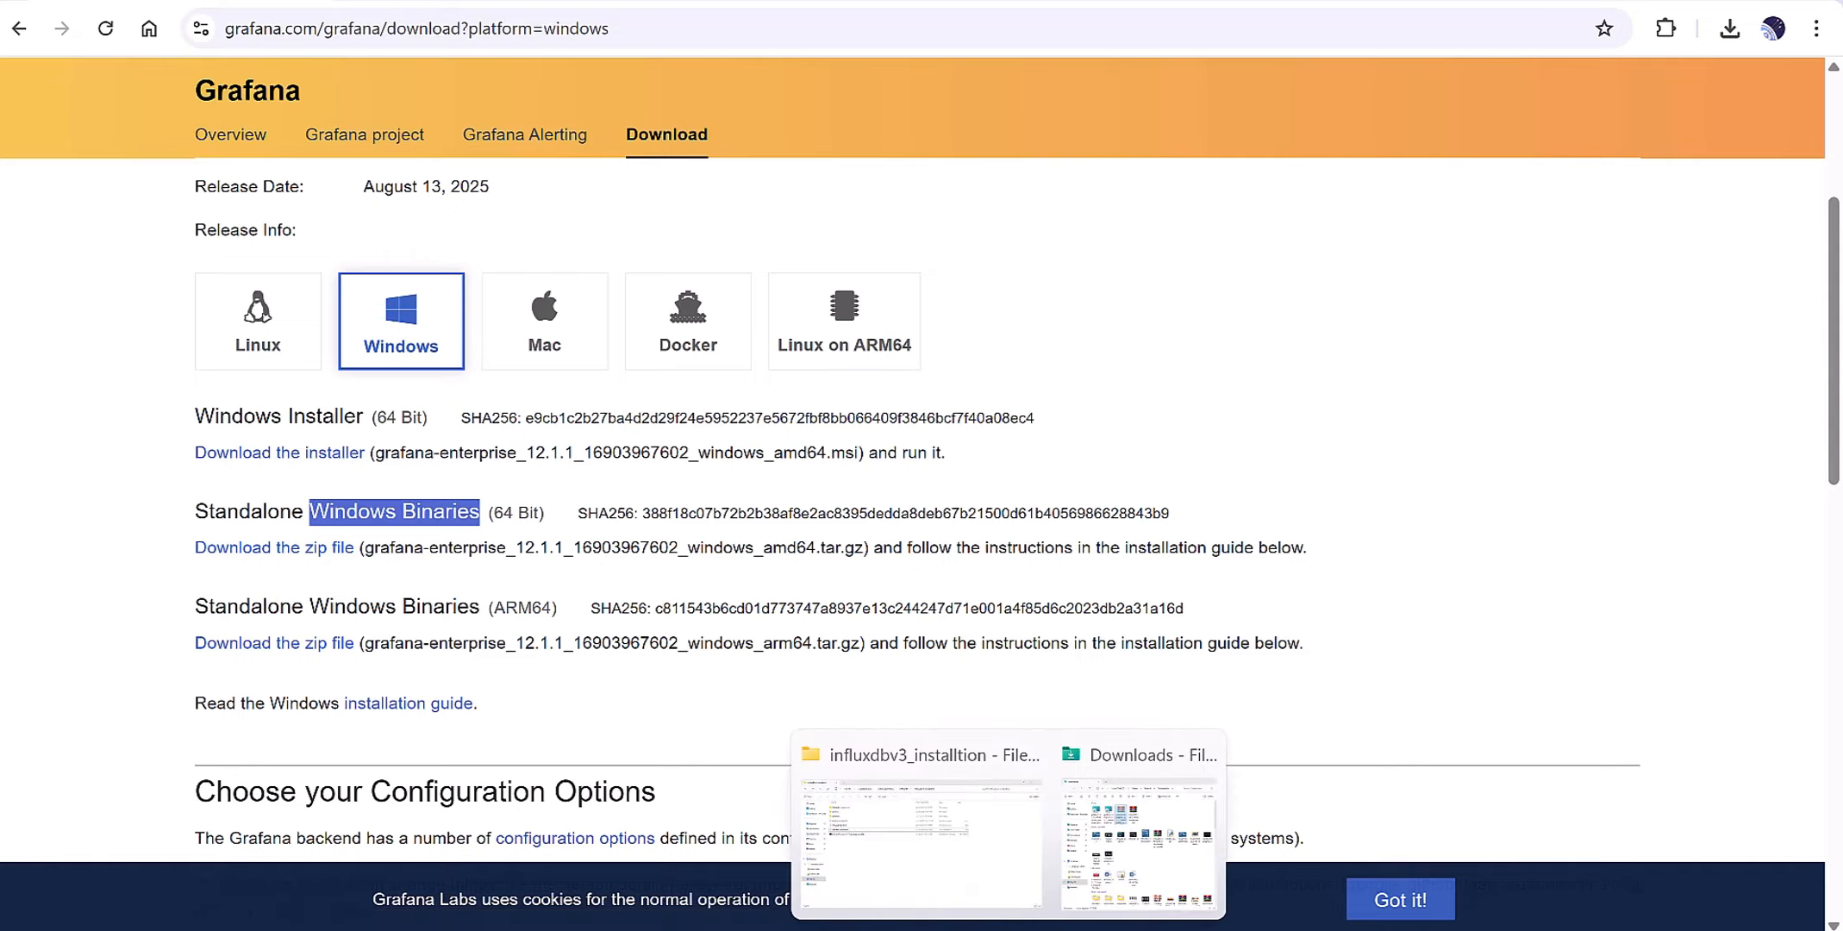
left_click(905, 862)
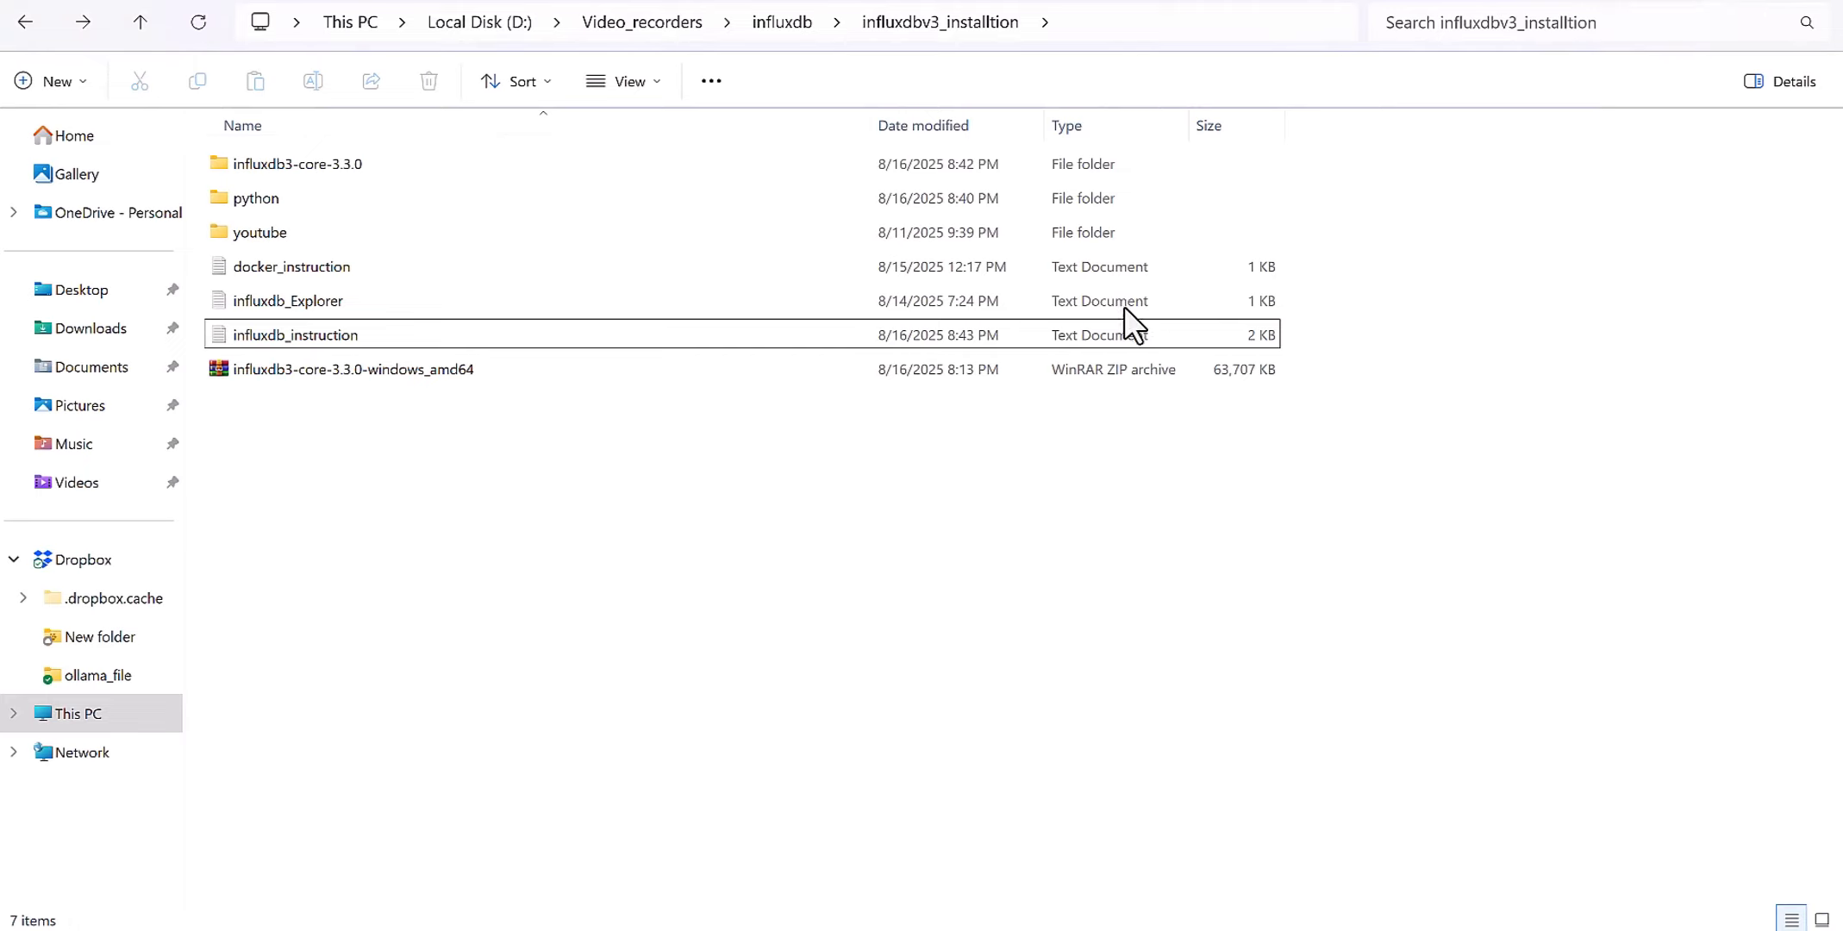
mouse_move(1009, 930)
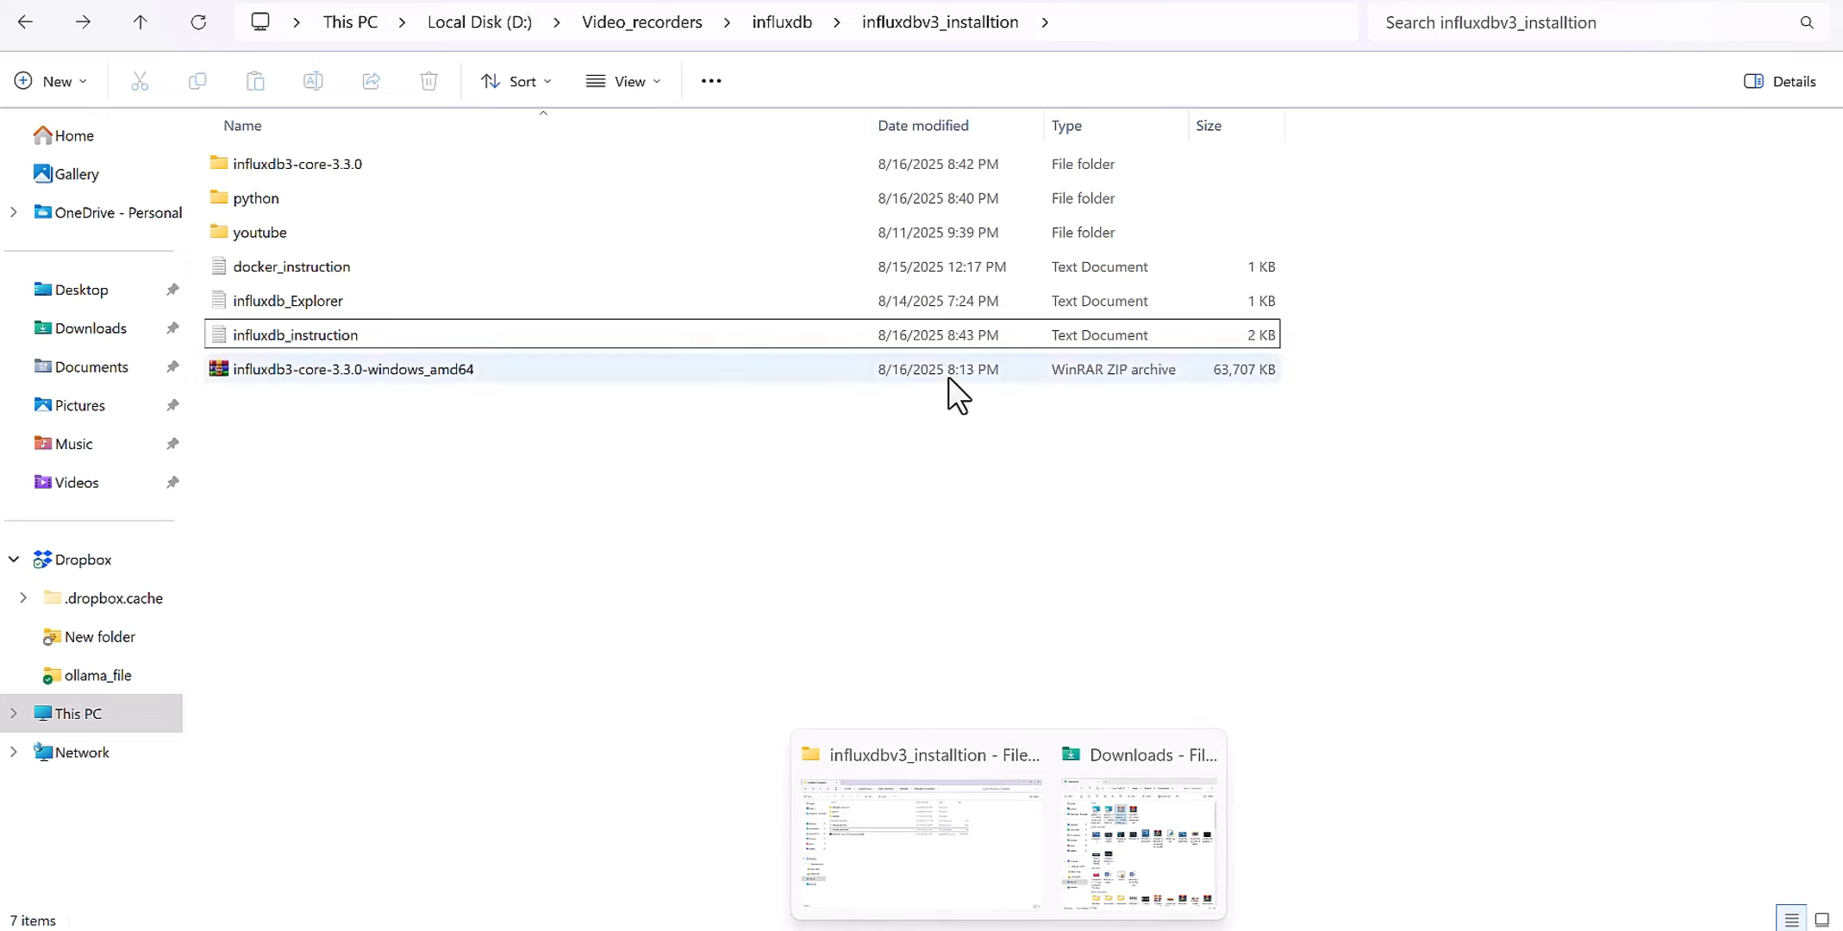
key("alt+Tab")
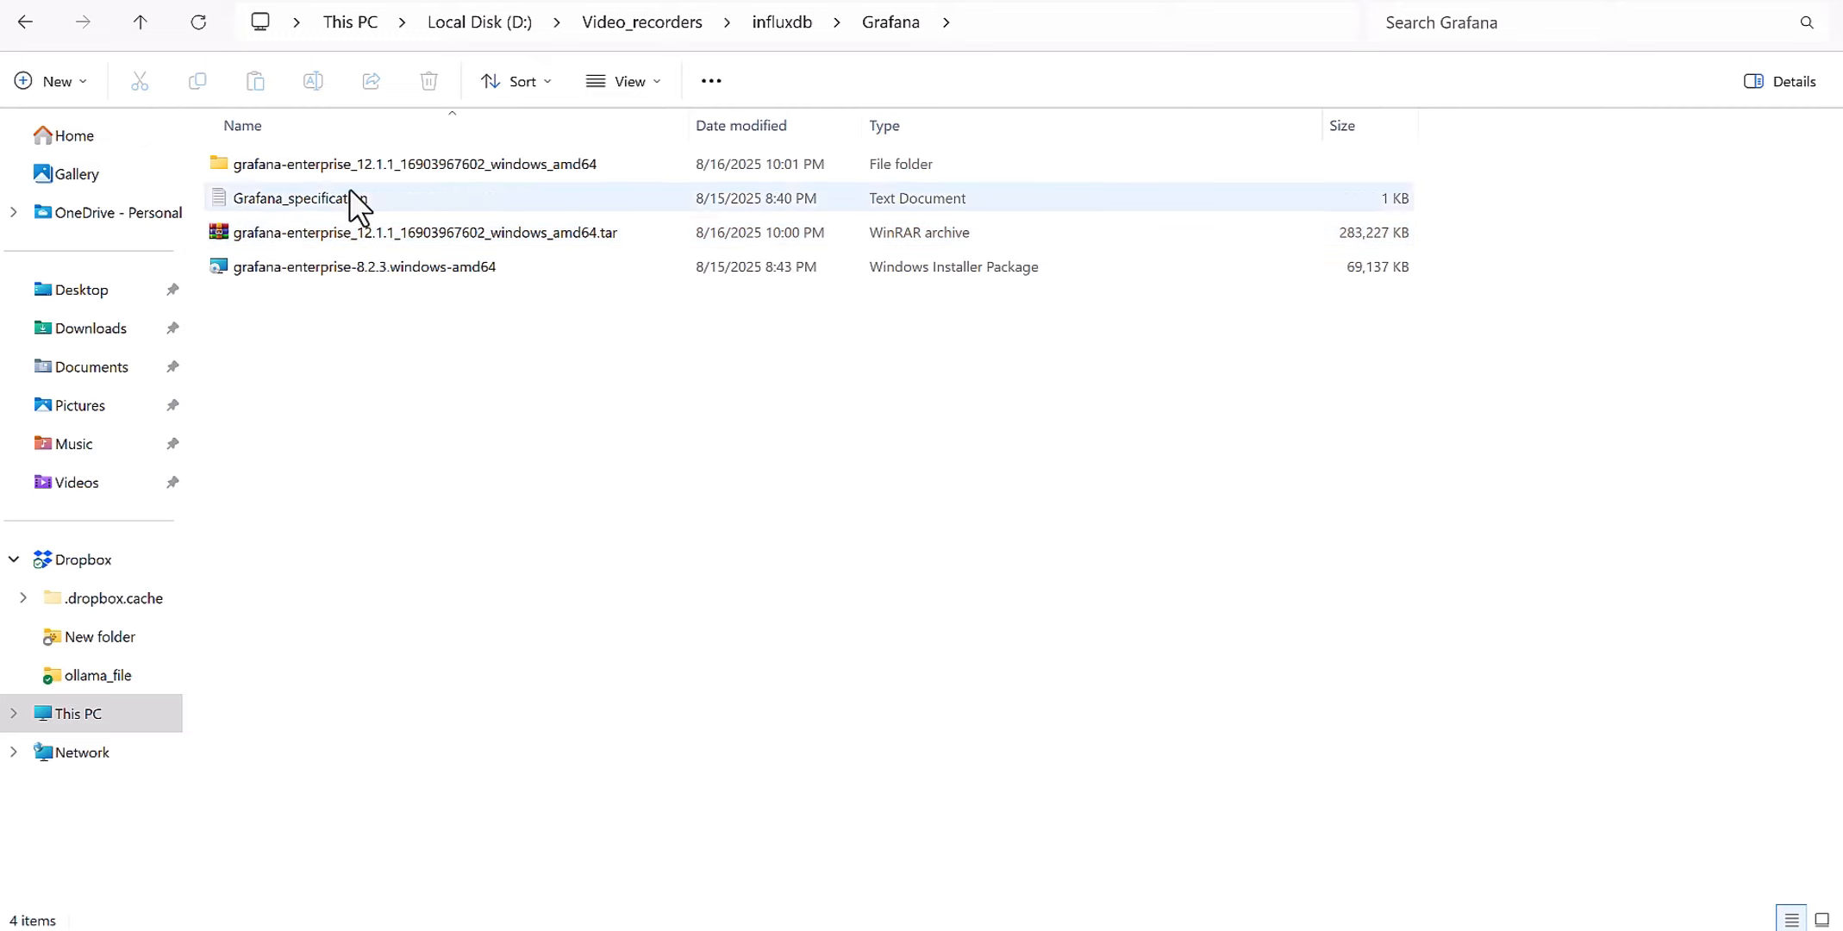
Run grafana-server from grafana-enterprise_12.1.1\grafana-12.1.1\bin as administrator, moving its console aside.
double_click(366, 167)
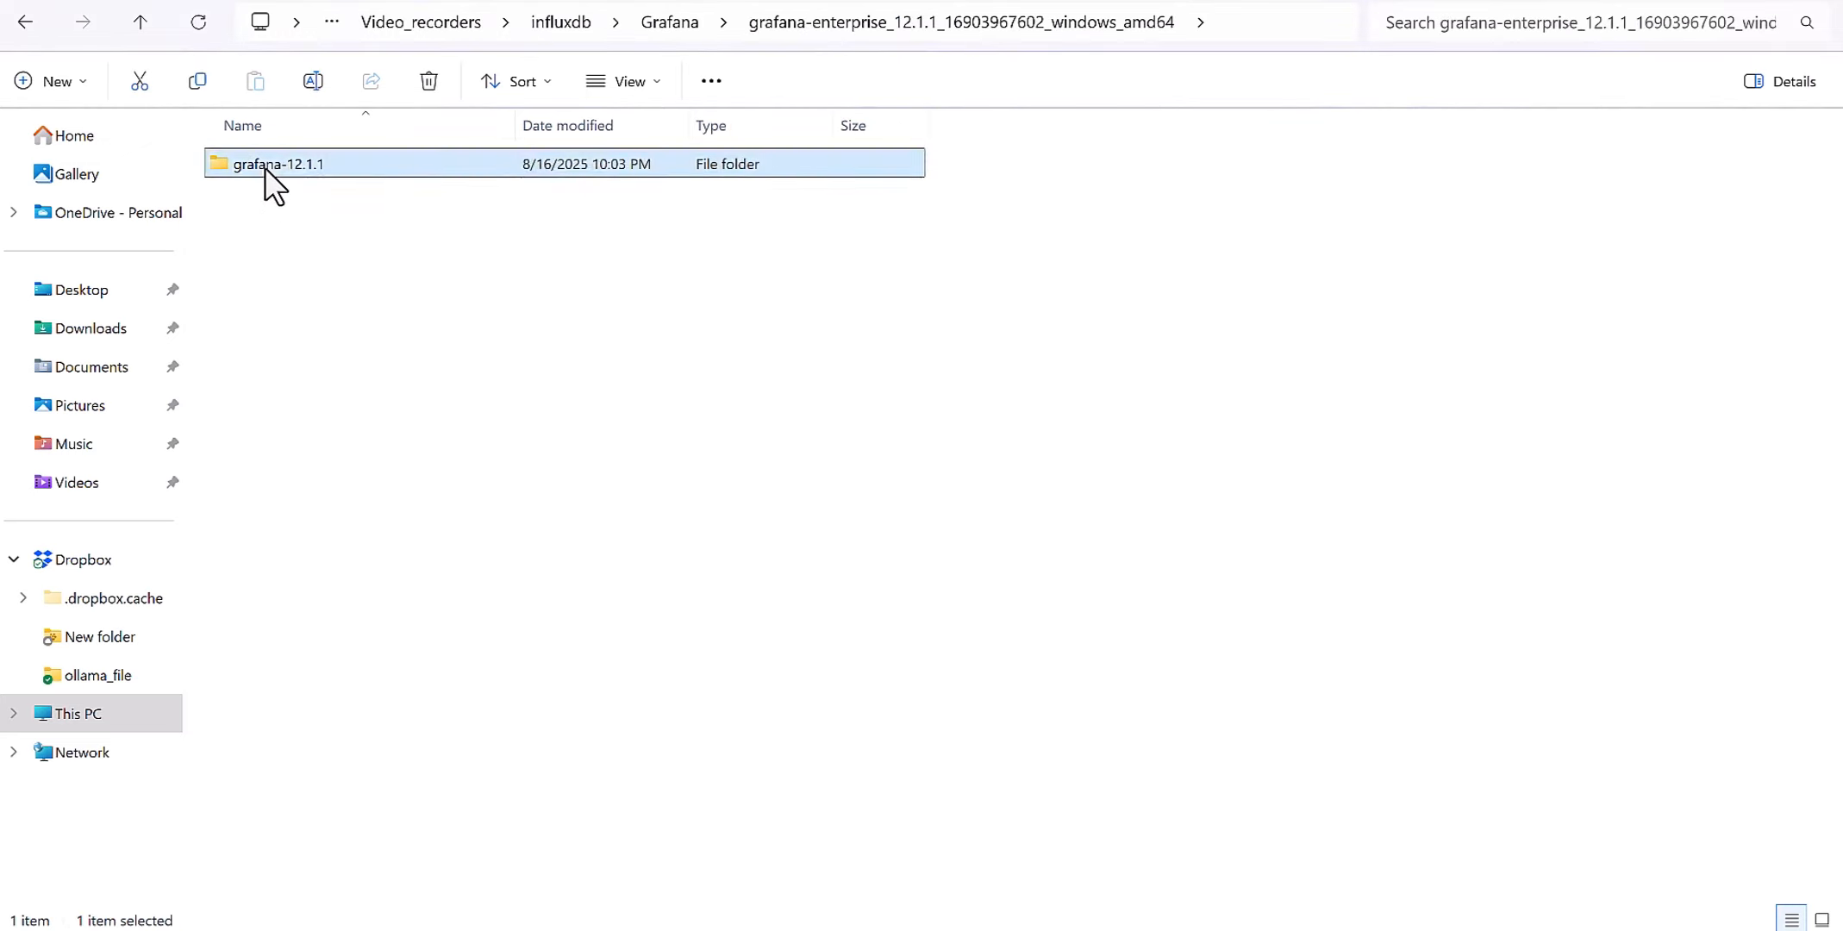
double_click(264, 166)
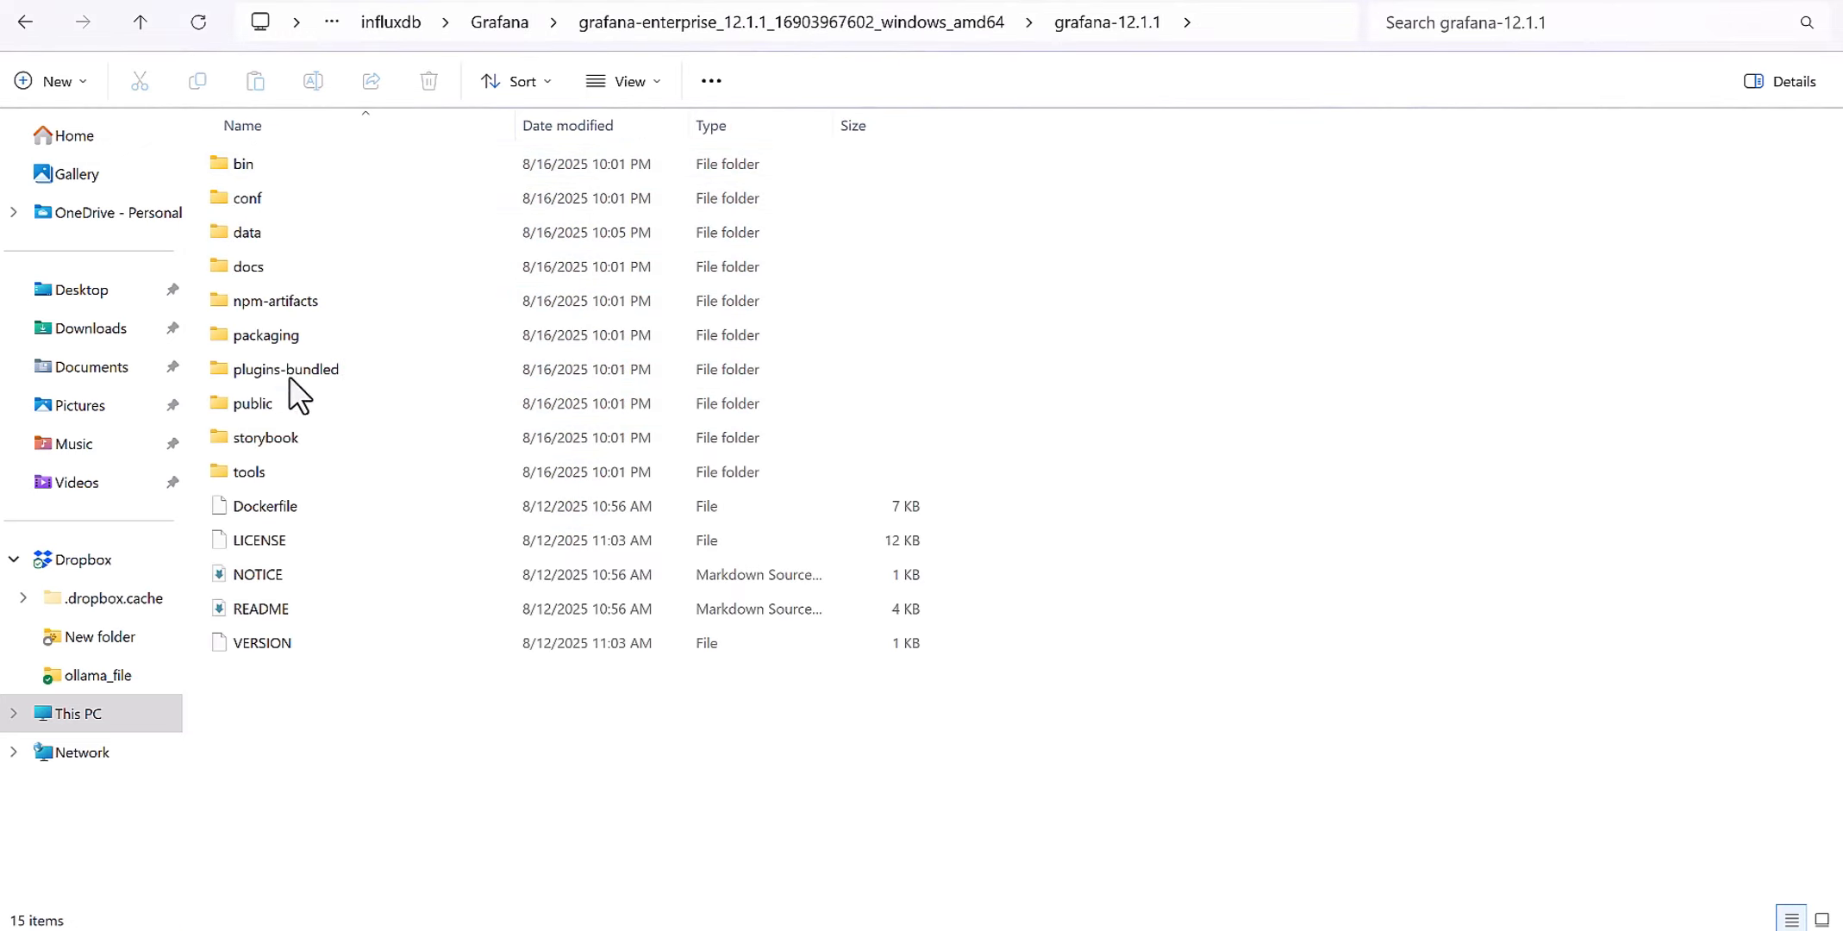
double_click(265, 168)
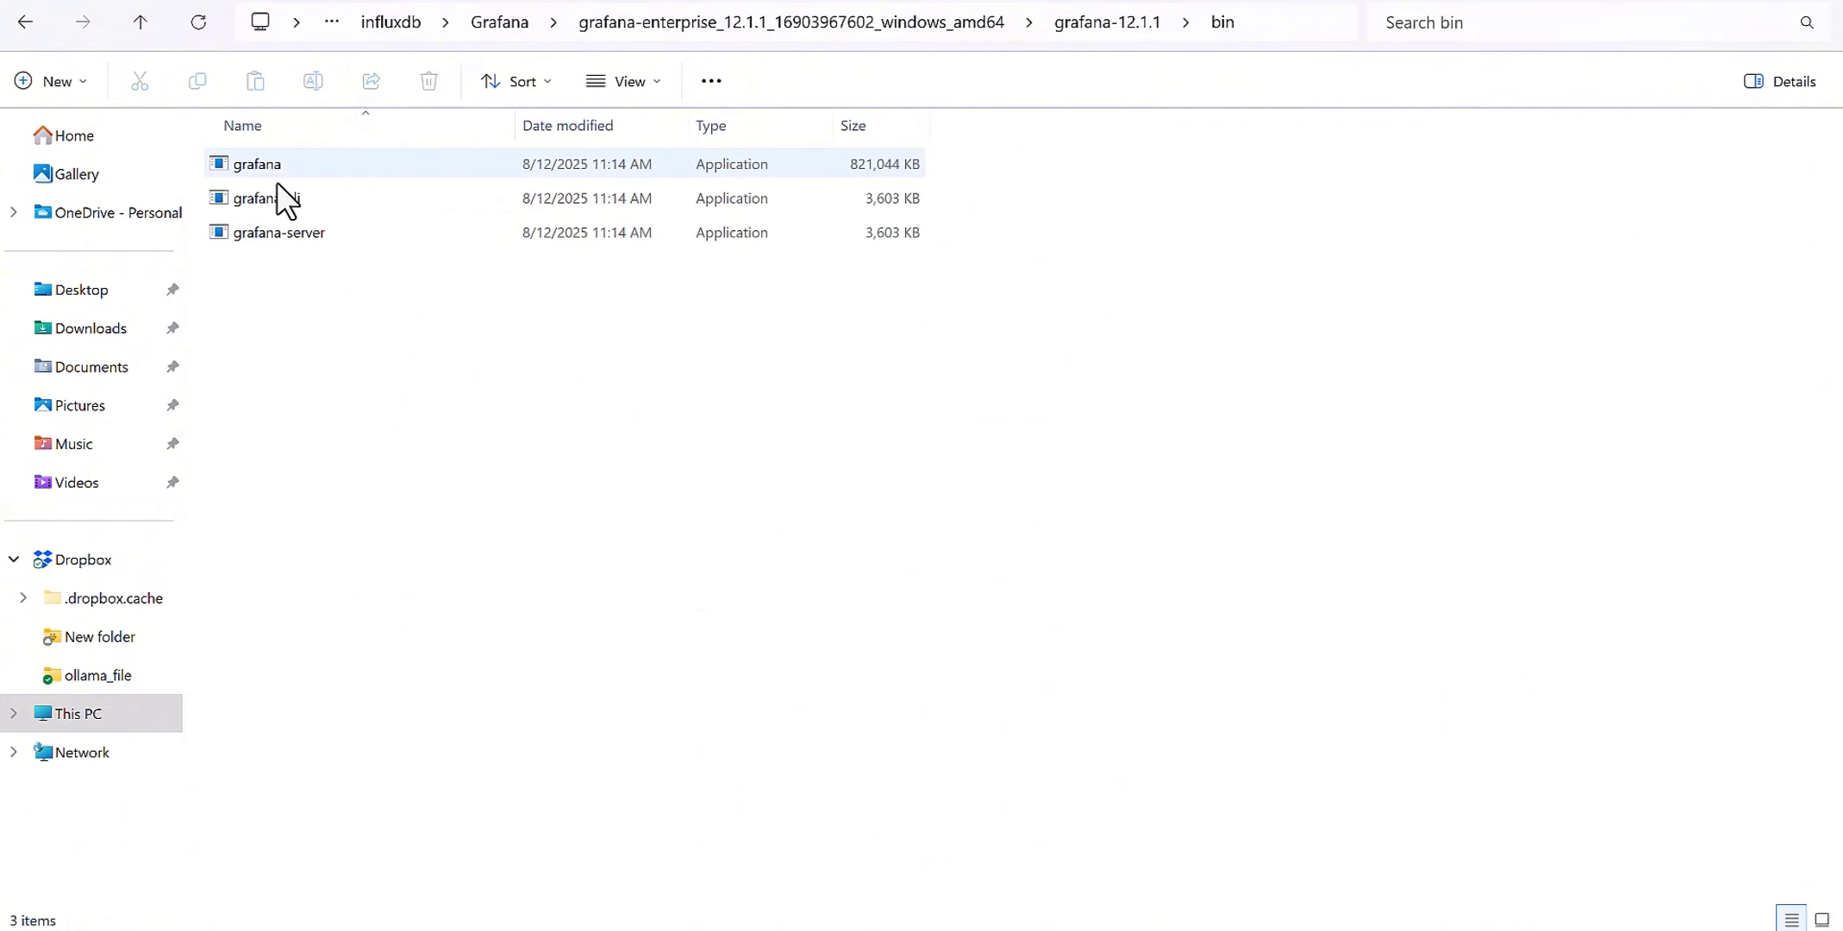
right_click(275, 232)
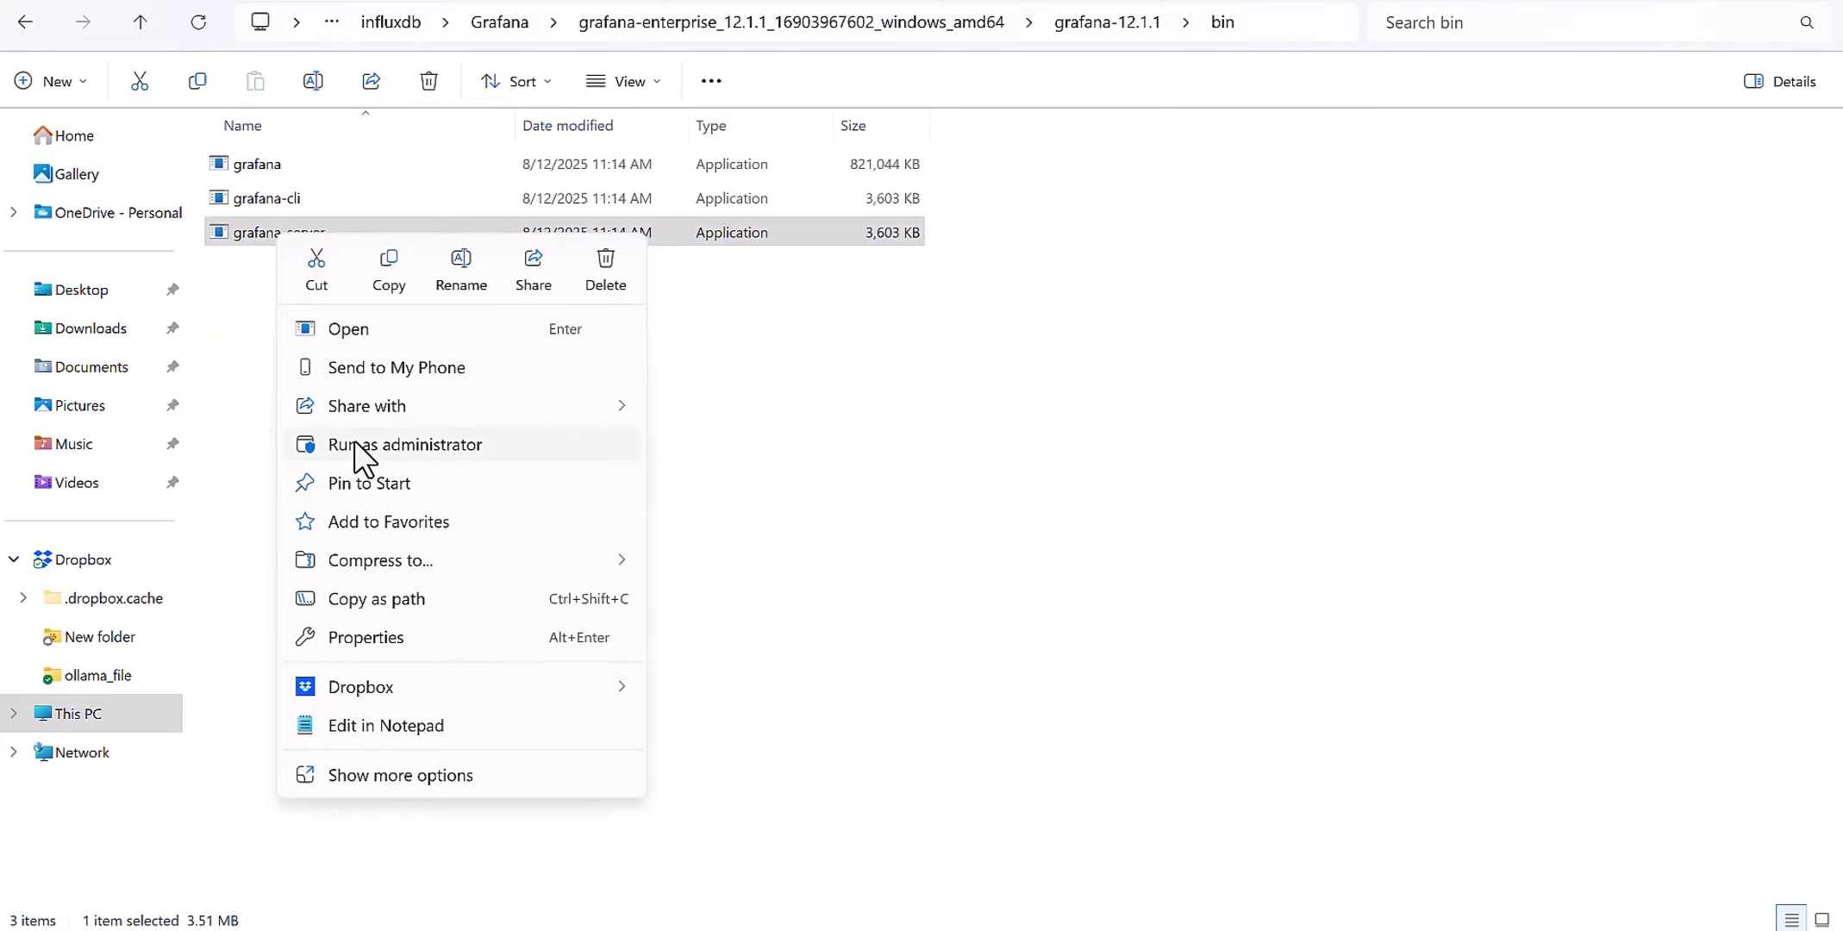
left_click(354, 441)
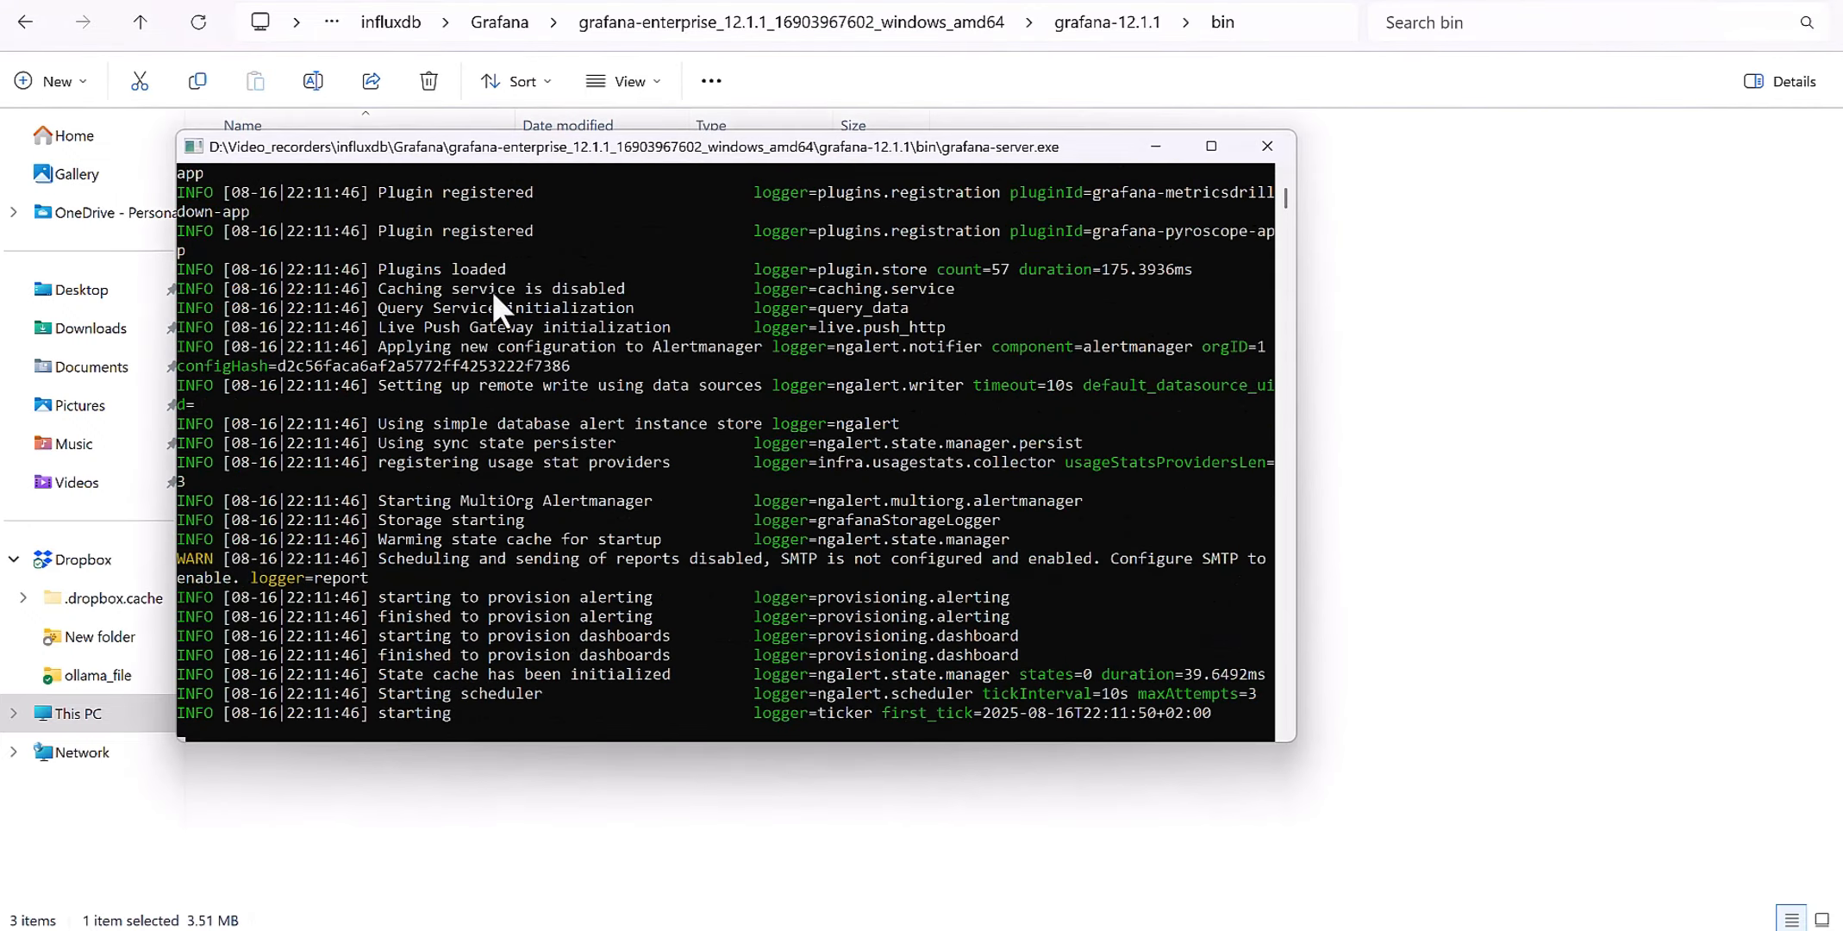
left_click_drag(527, 148, 636, 145)
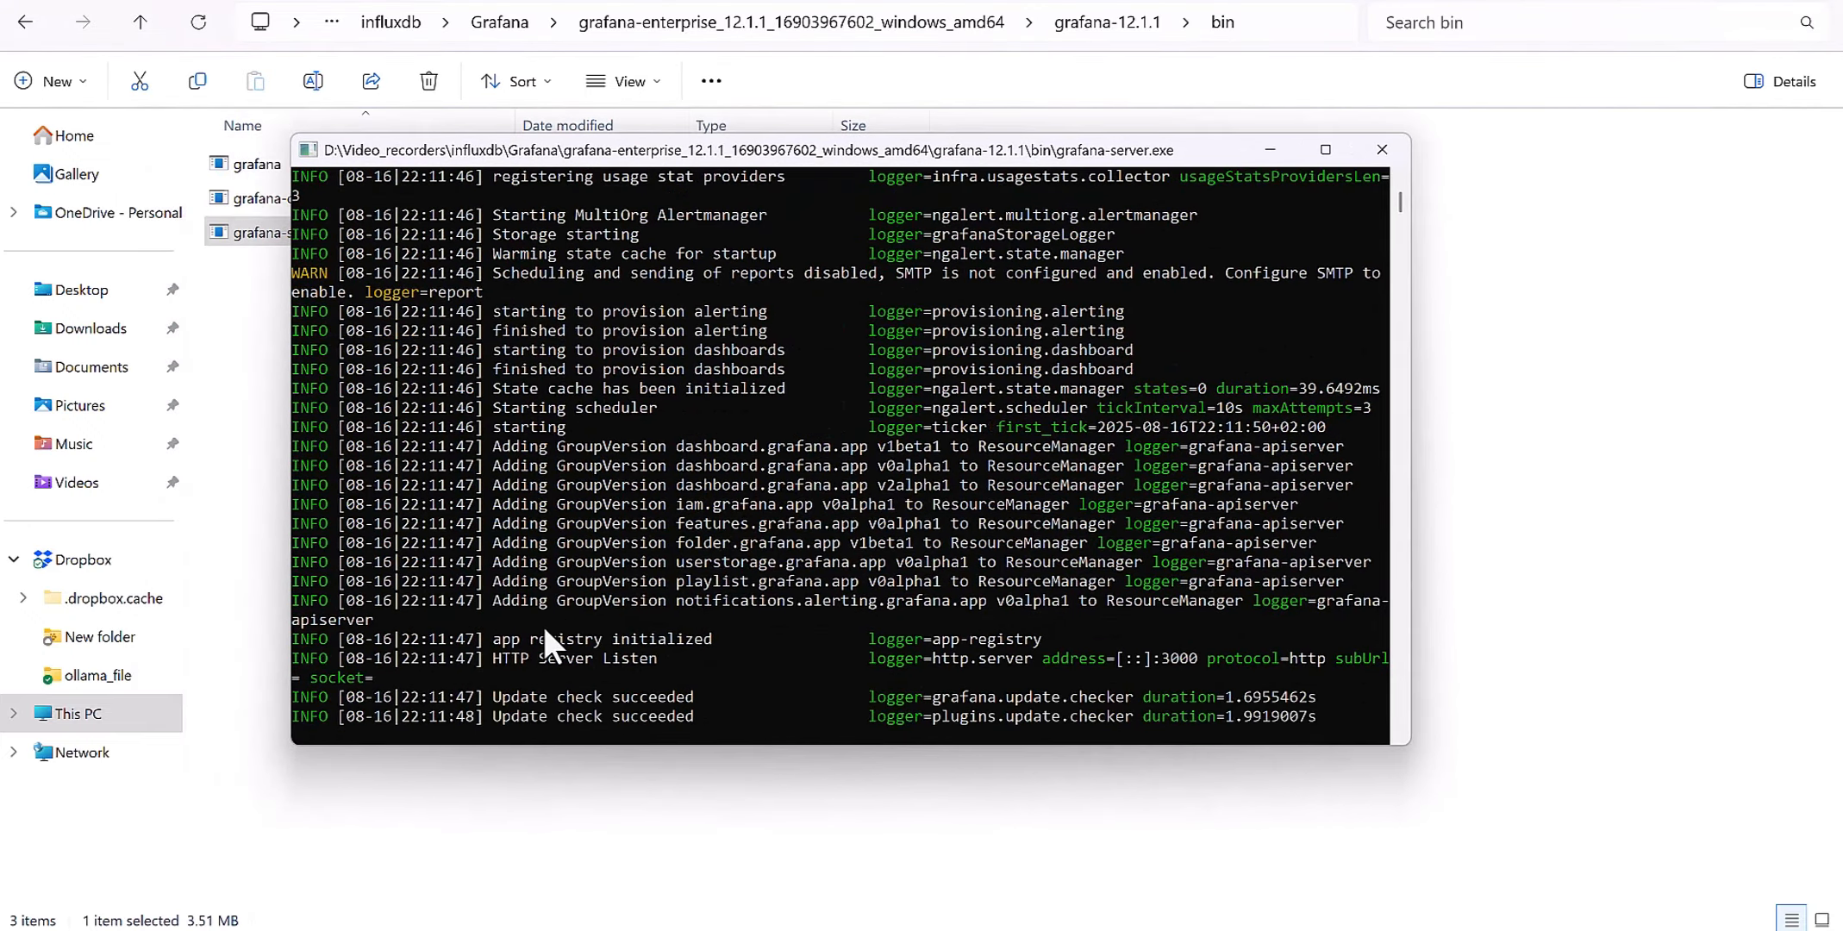
scroll(531, 615, "down", 3)
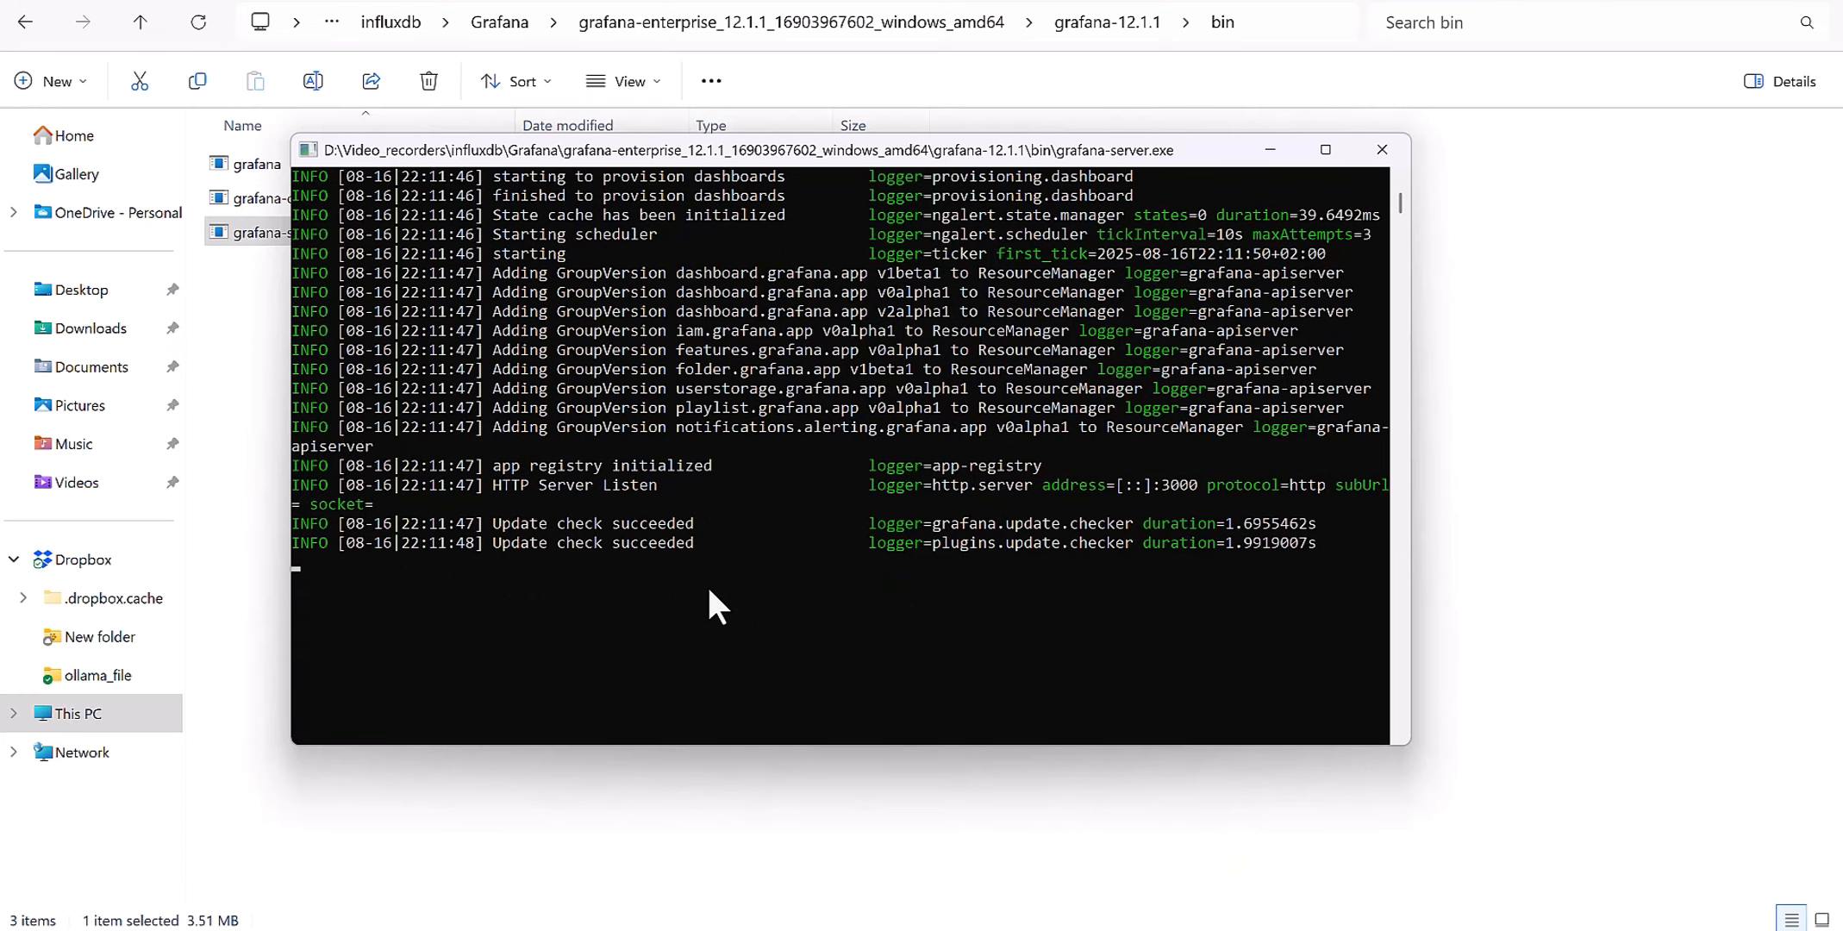
Log in at localhost:3000 with the default admin credentials, dismissing Chrome's warning and skipping the password change.
left_click(824, 929)
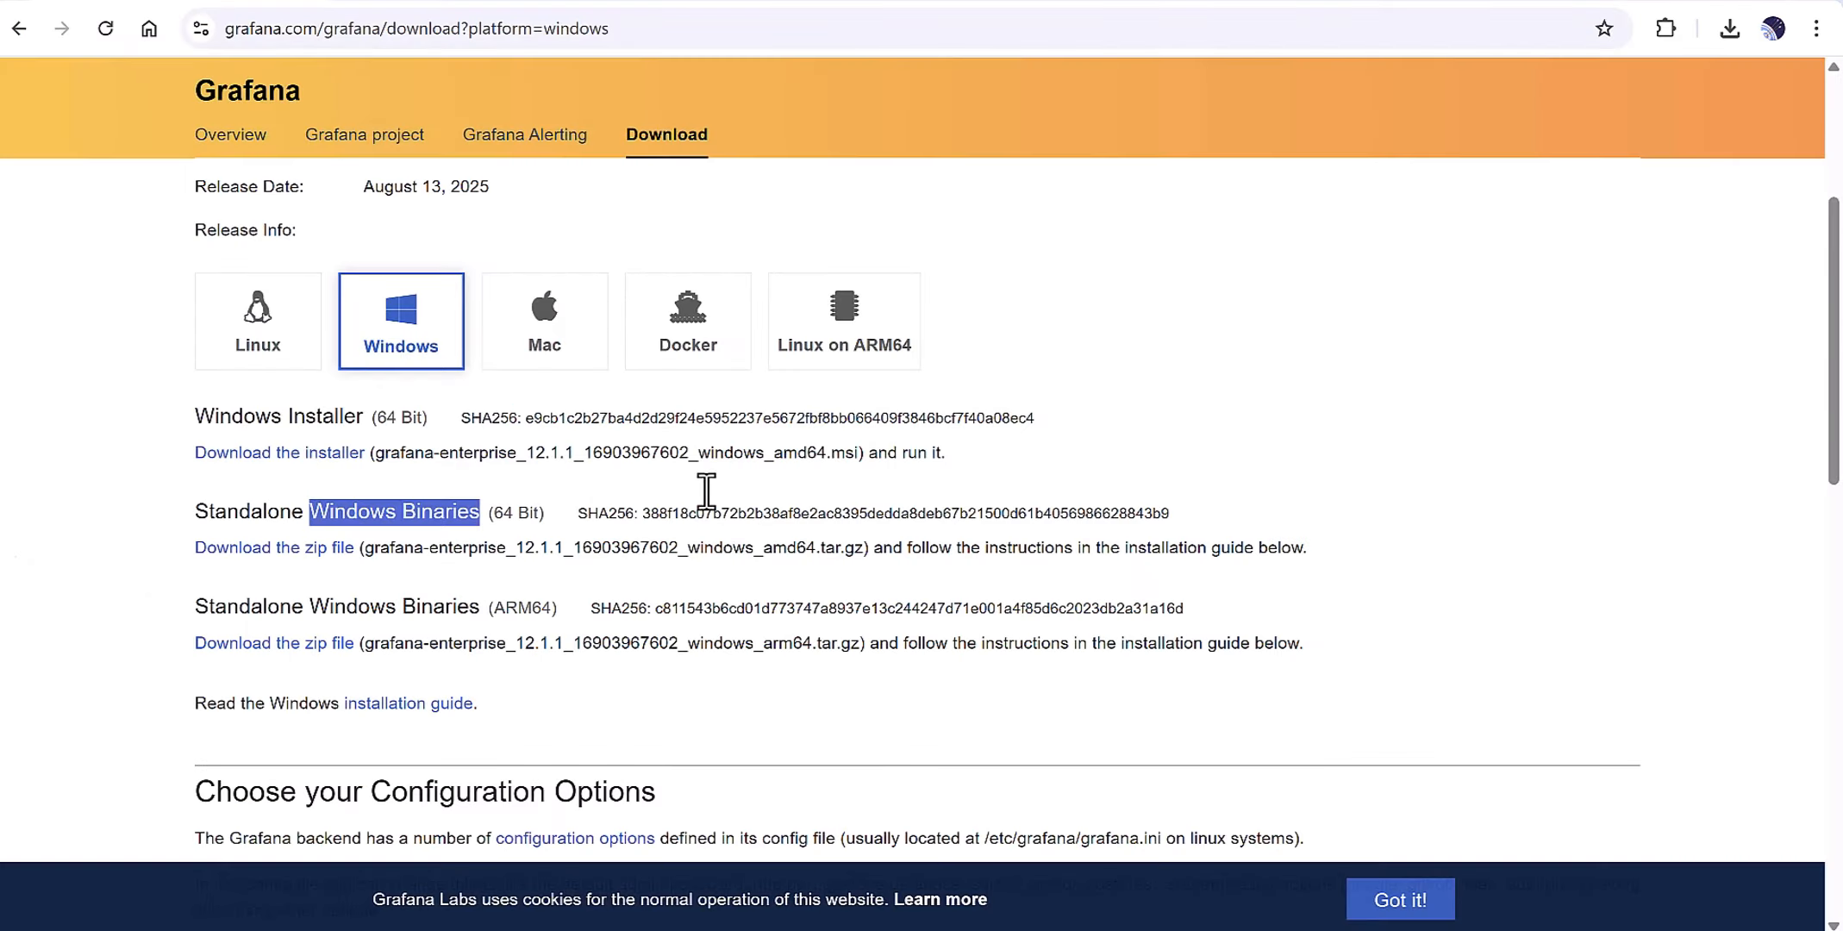
left_click(413, 5)
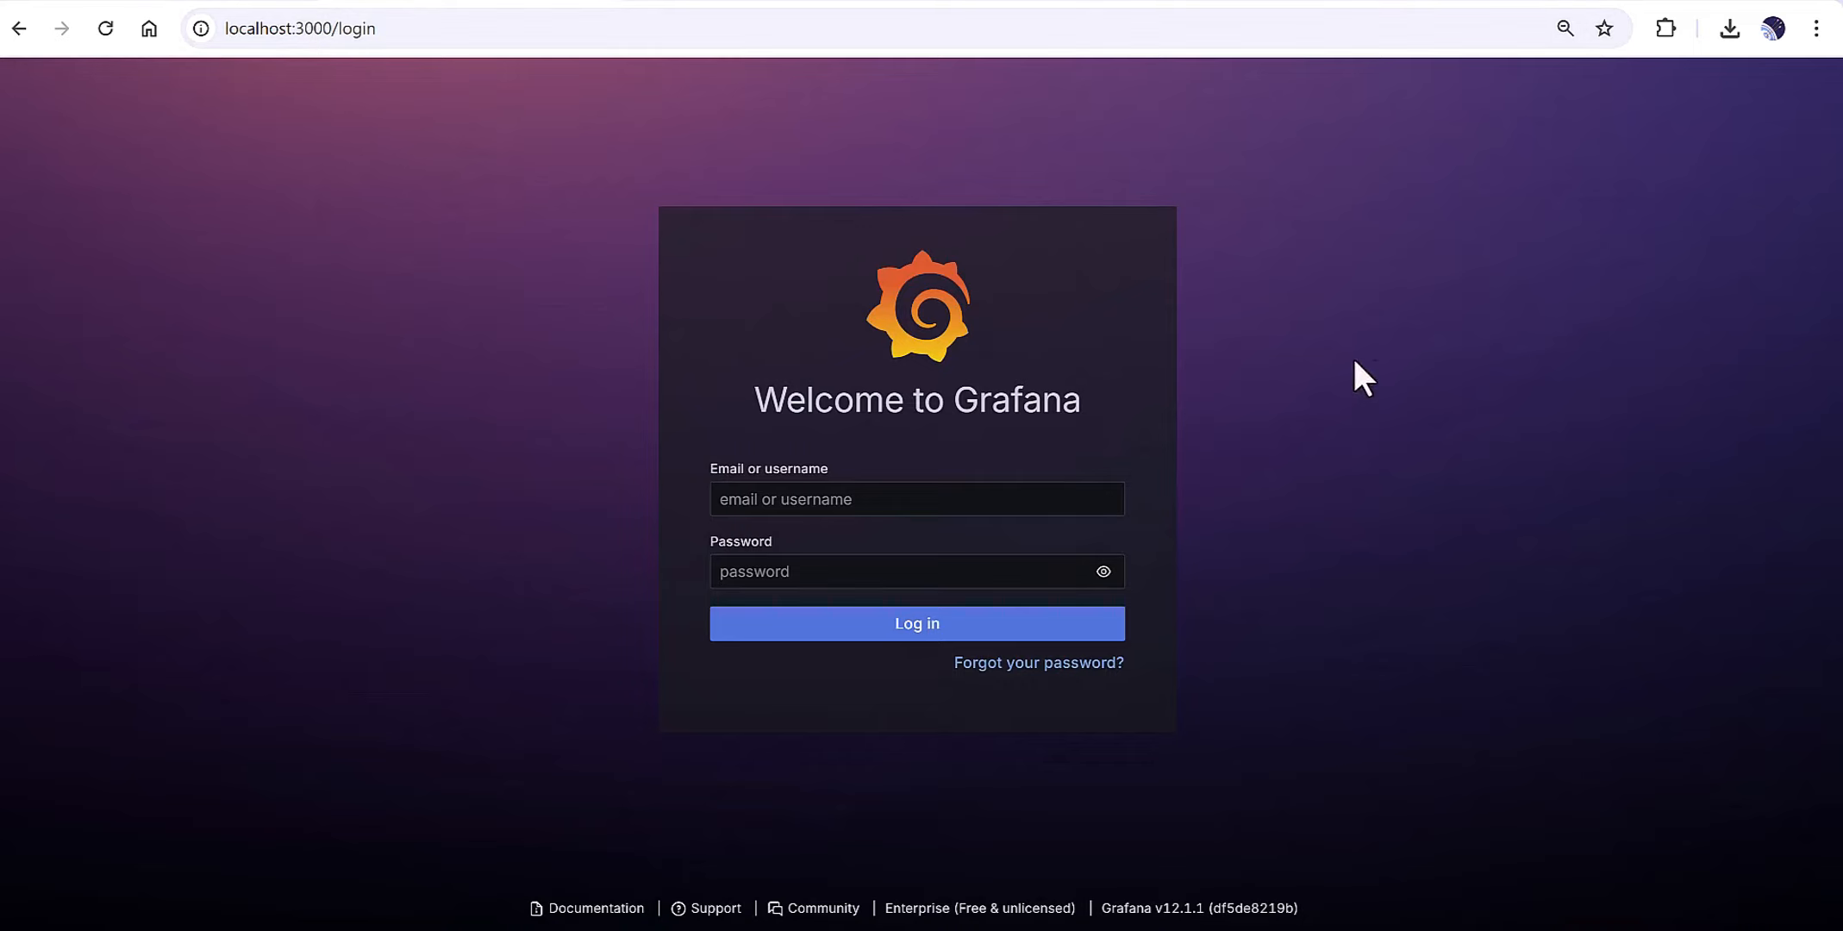
left_click(792, 497)
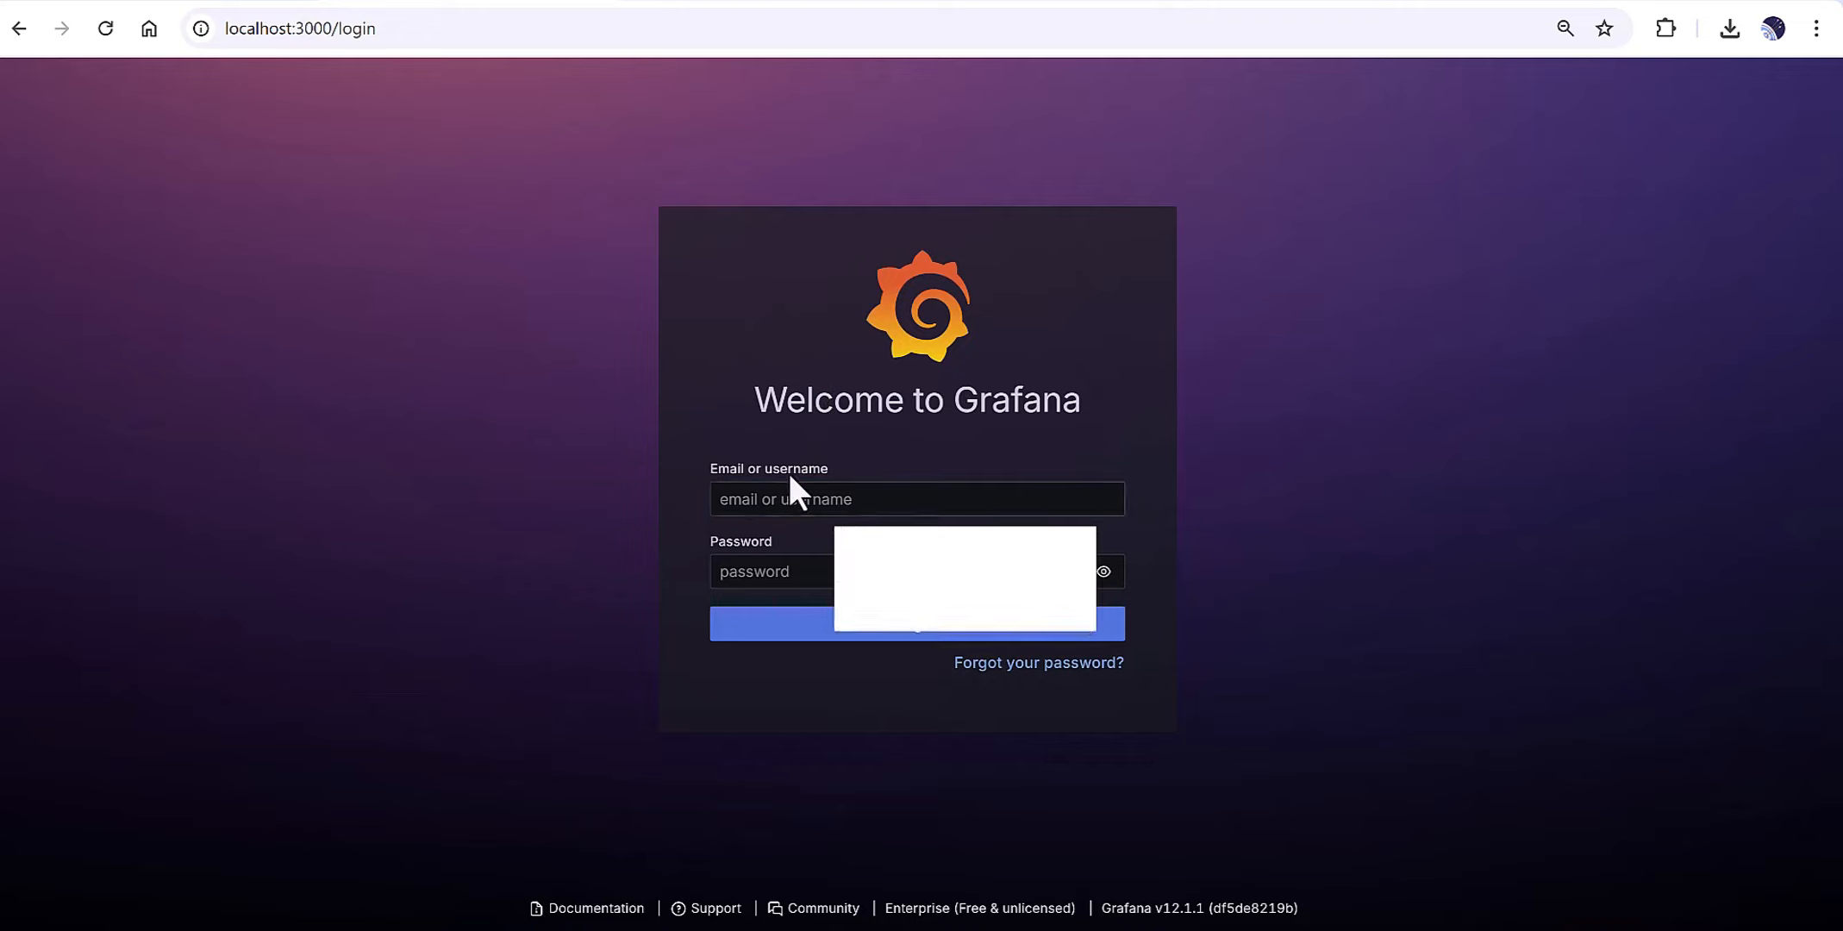
left_click(788, 496)
type("admin")
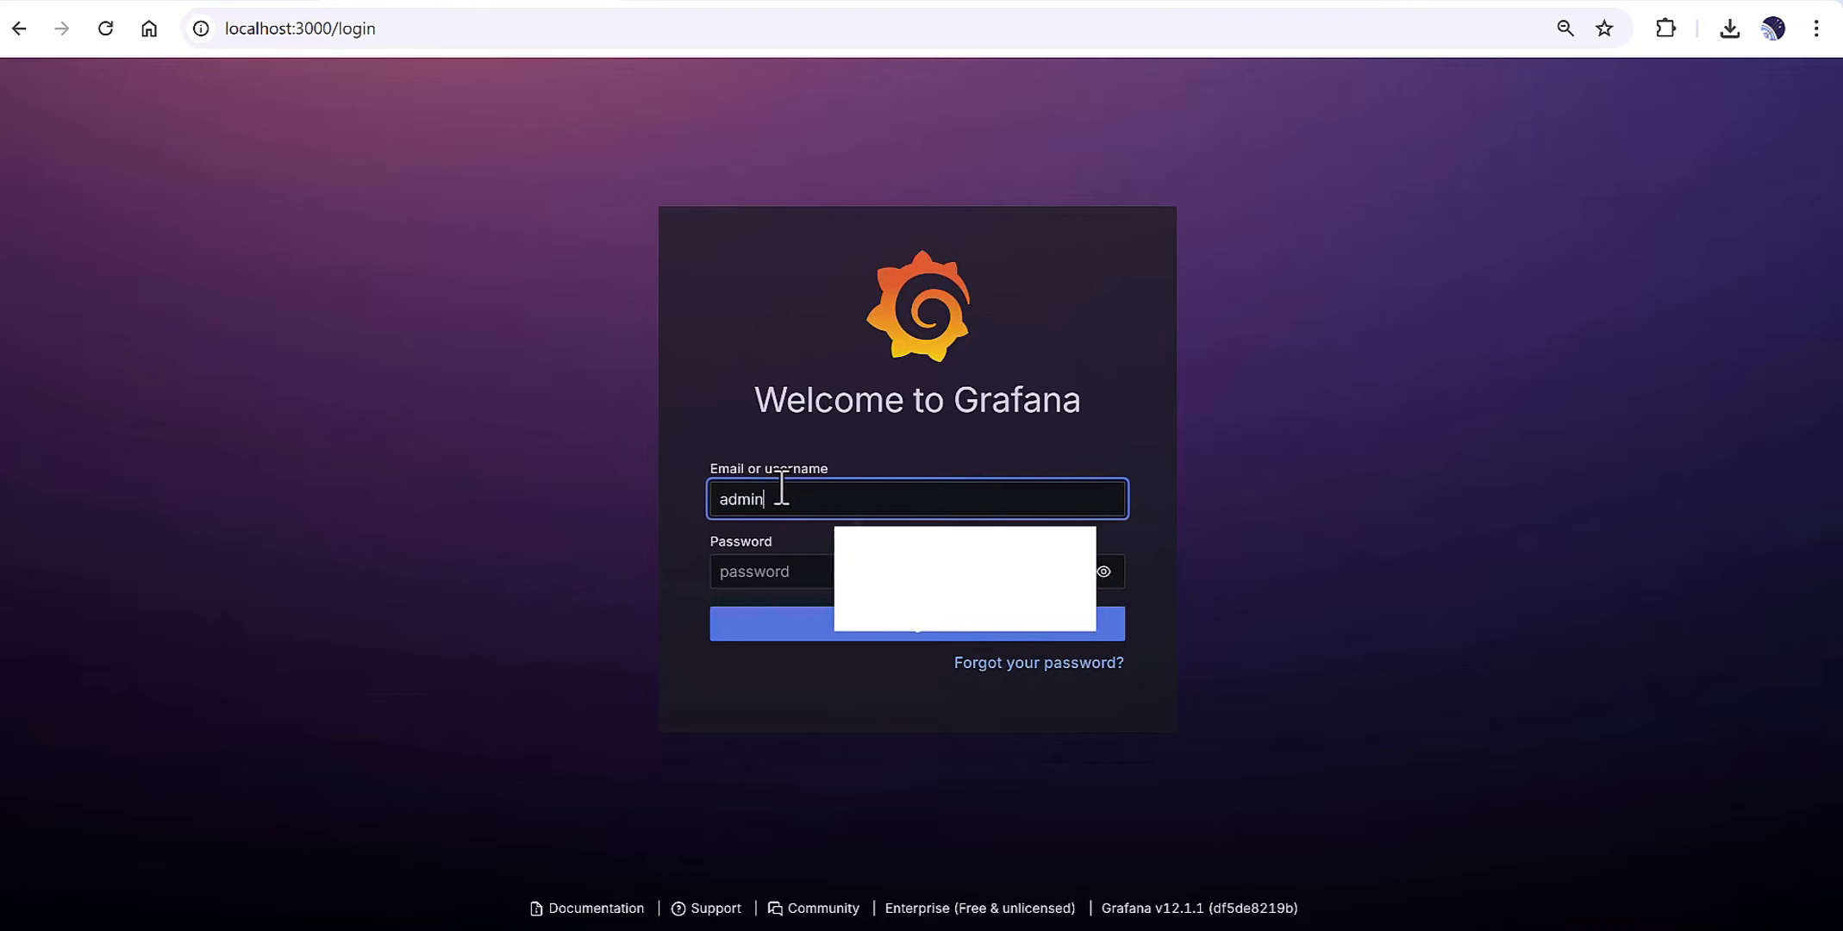
left_click(800, 569)
type("admi")
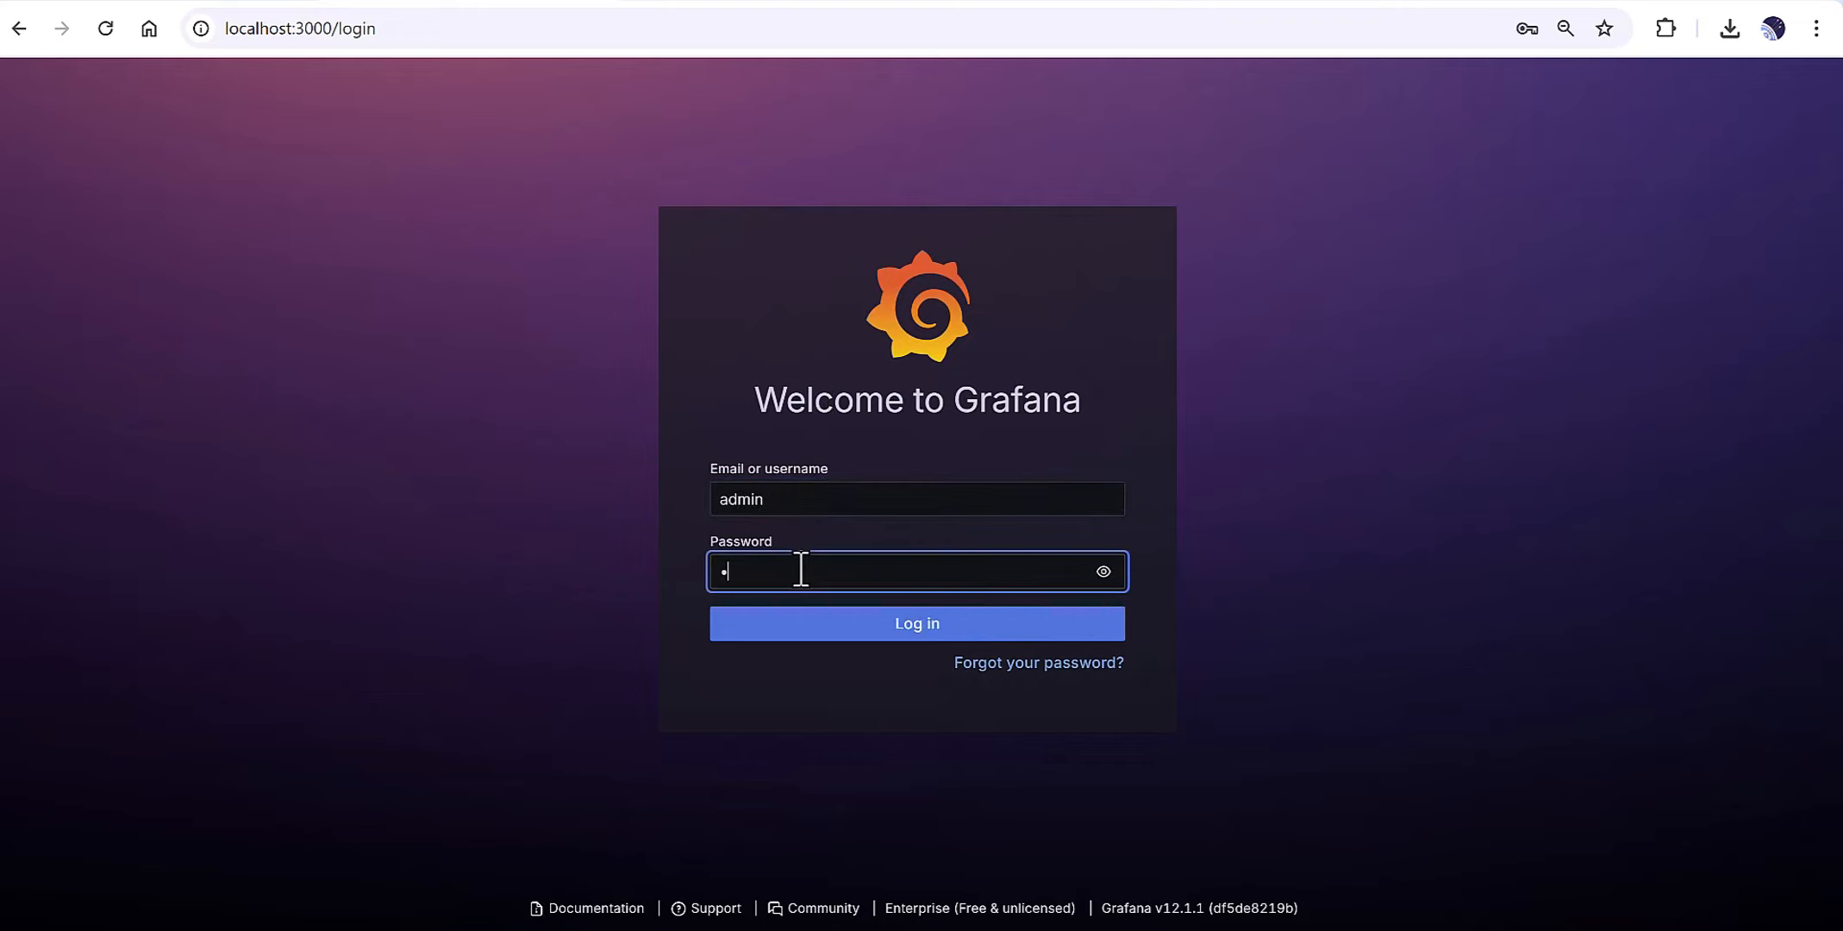
type("n")
left_click(829, 636)
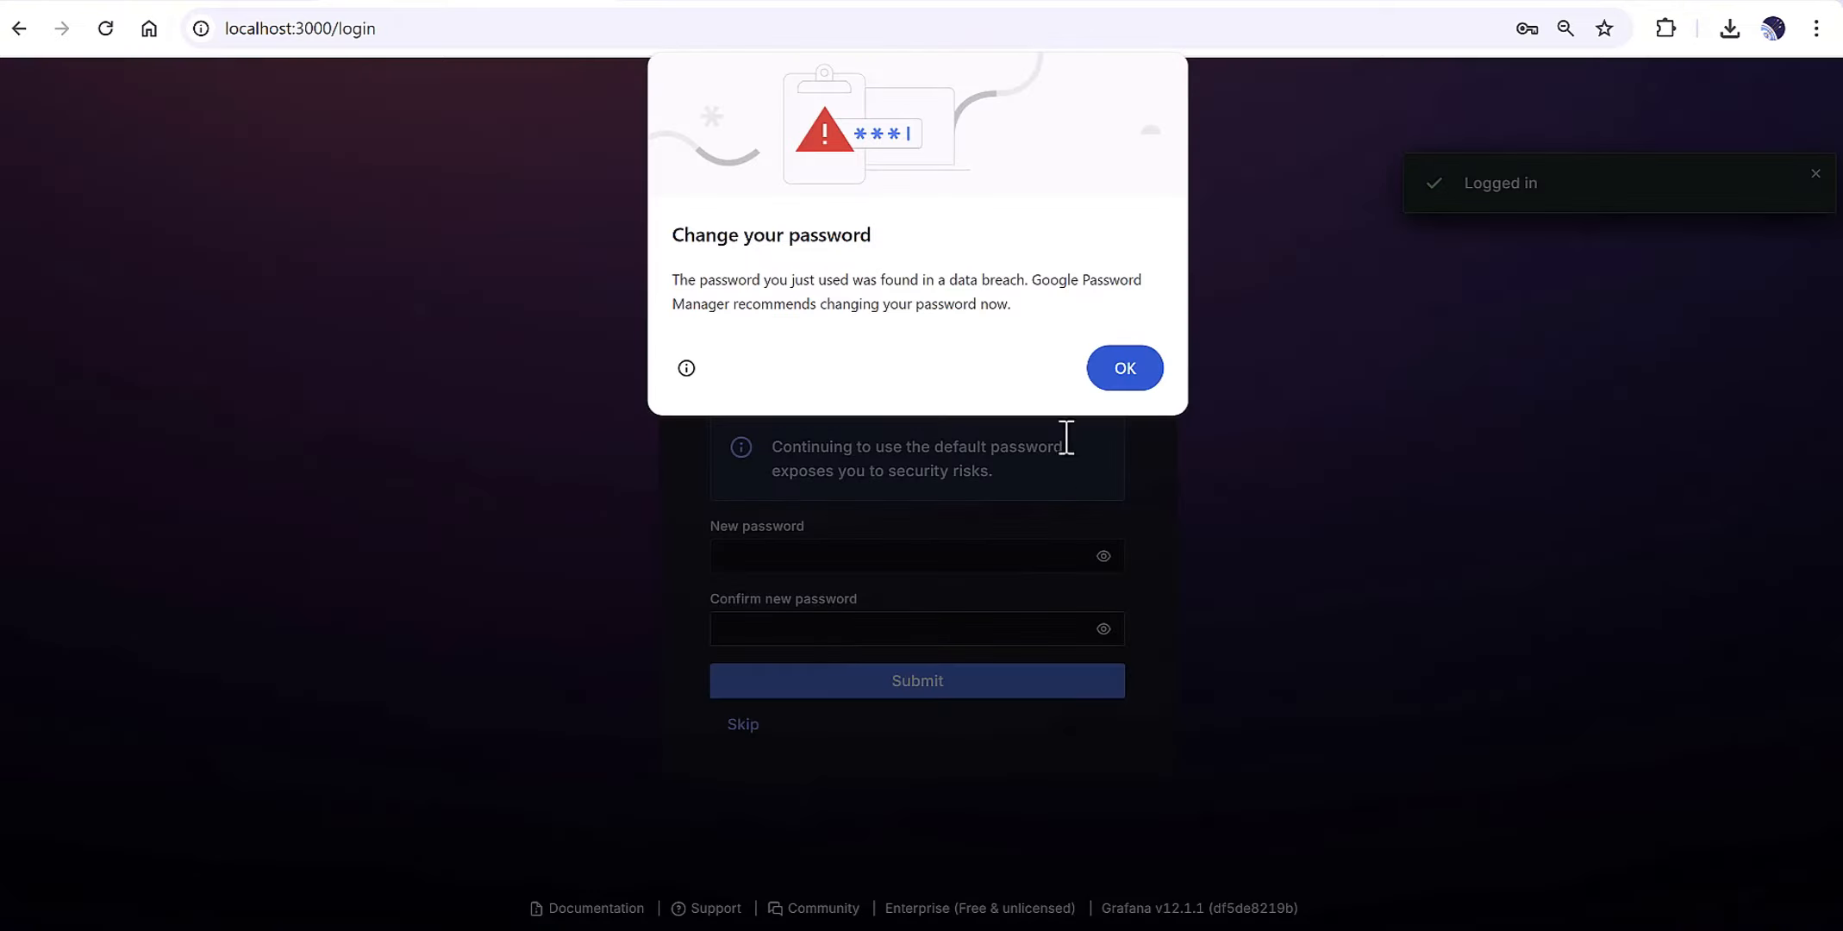
left_click(1120, 376)
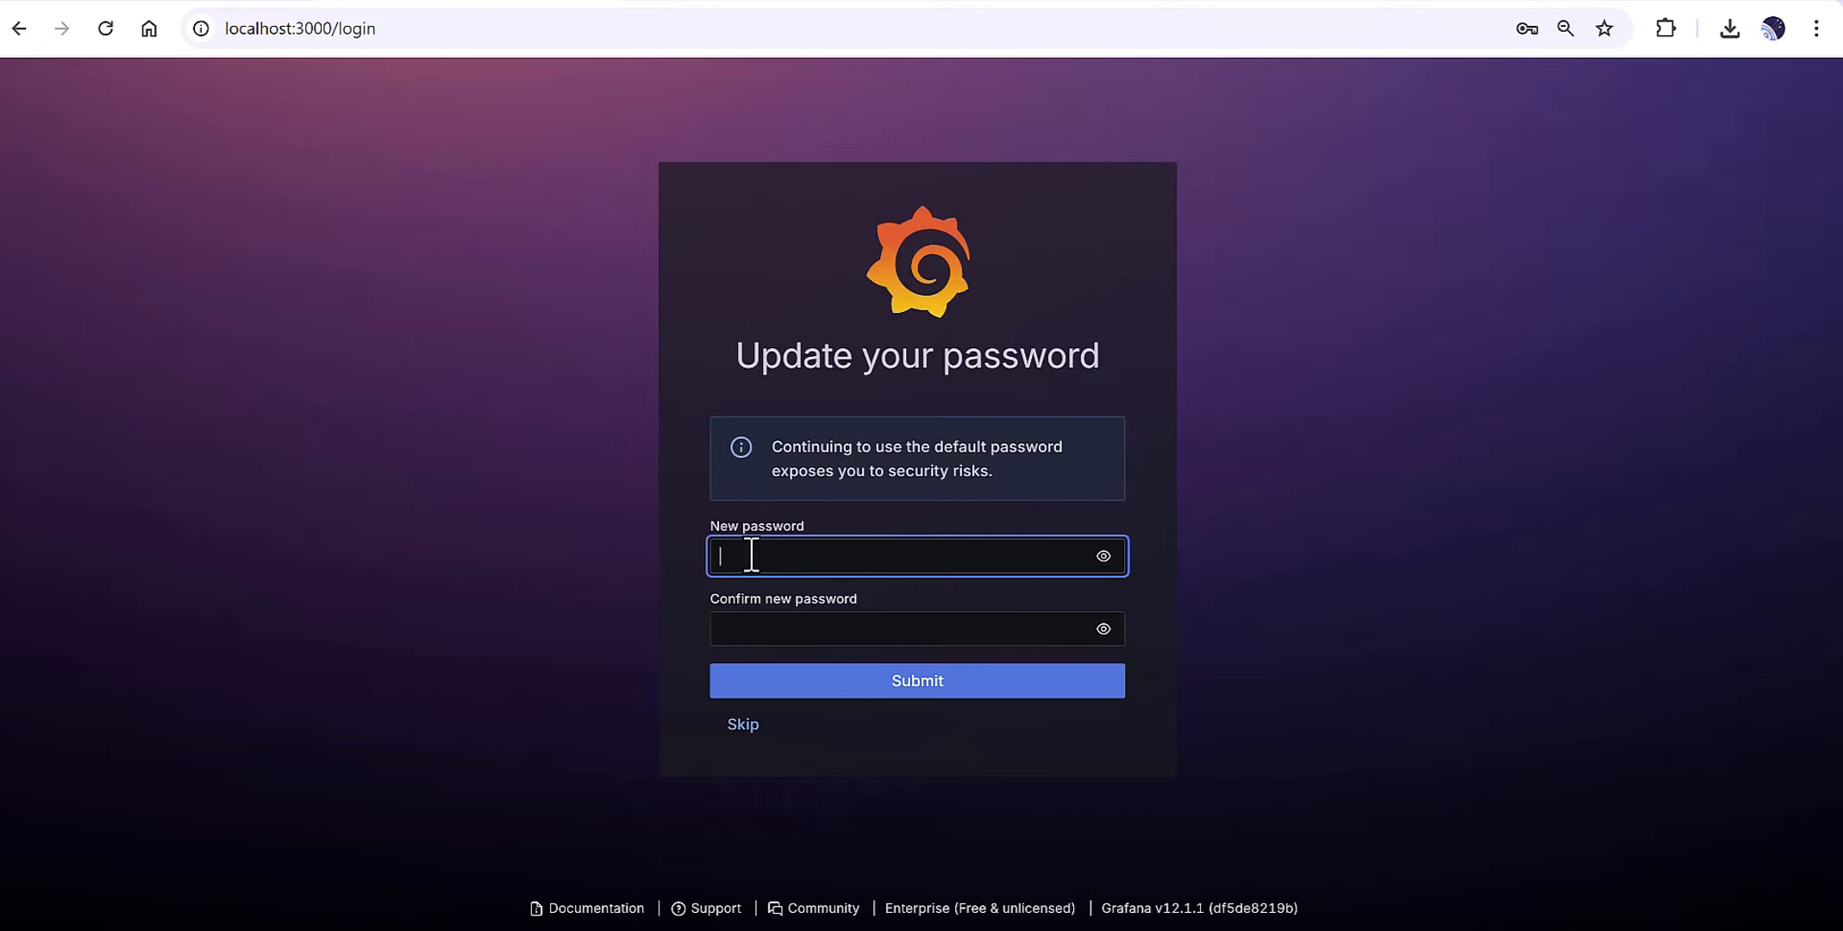
left_click(750, 729)
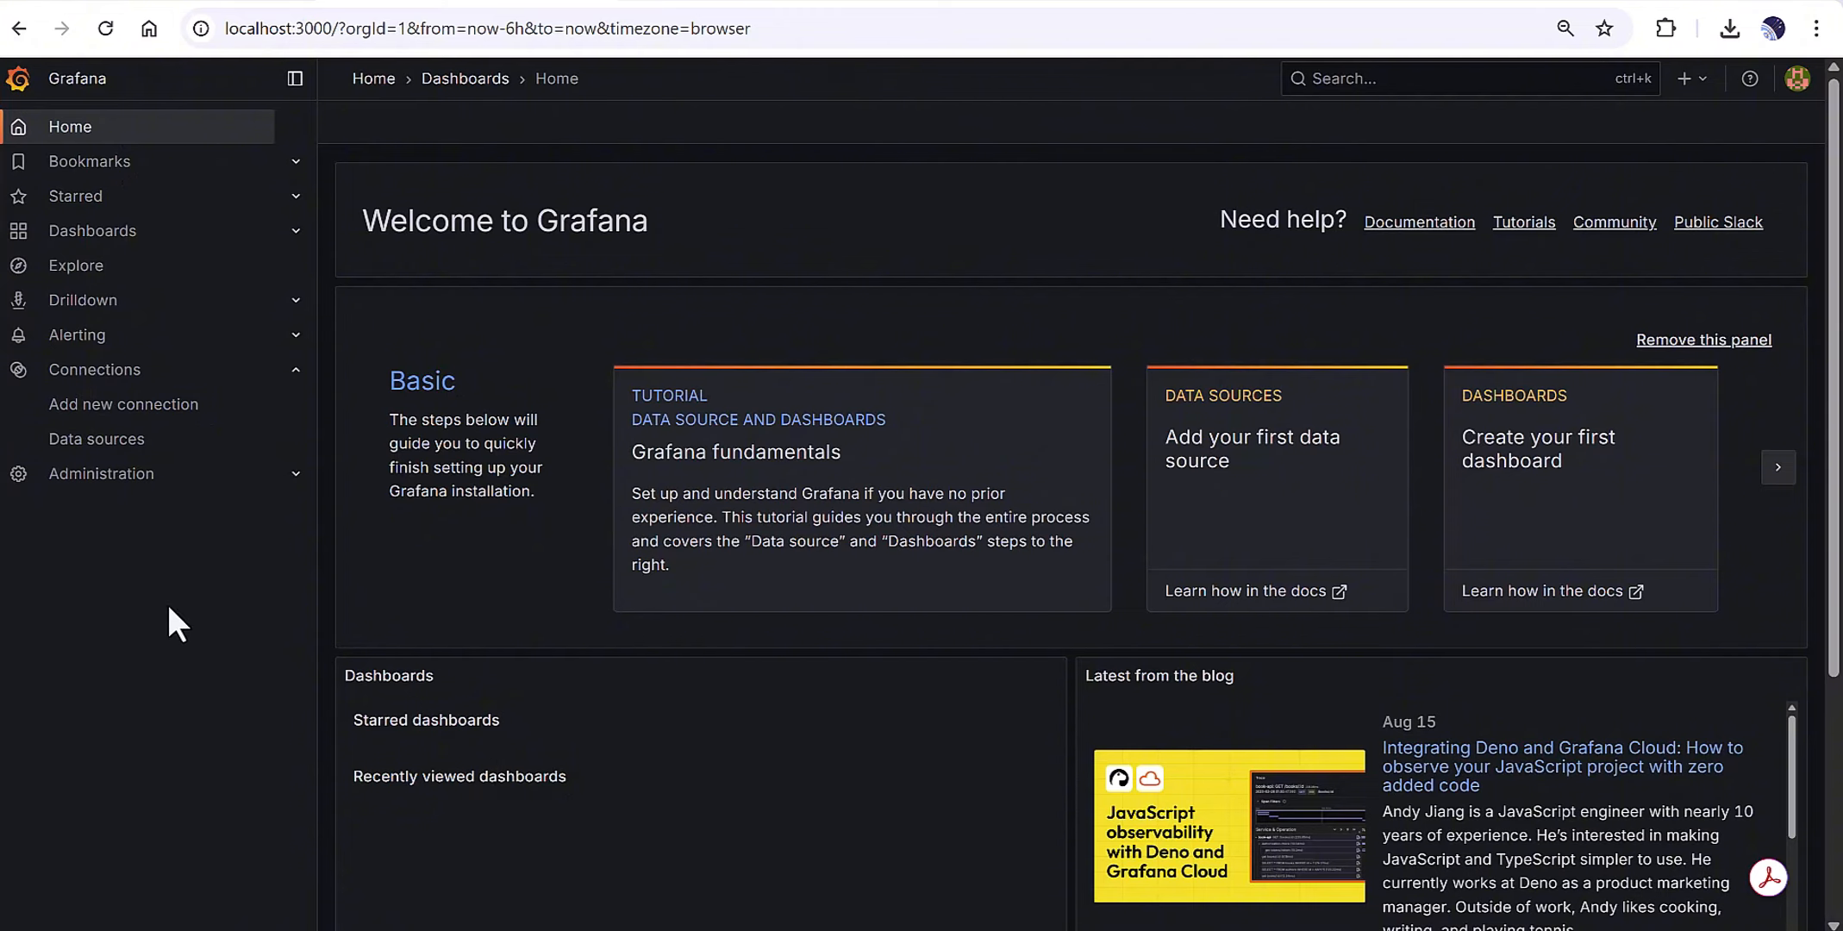
Search the new-connection plugins for 'influxdb' and open the InfluxDB data source overview.
left_click(95, 427)
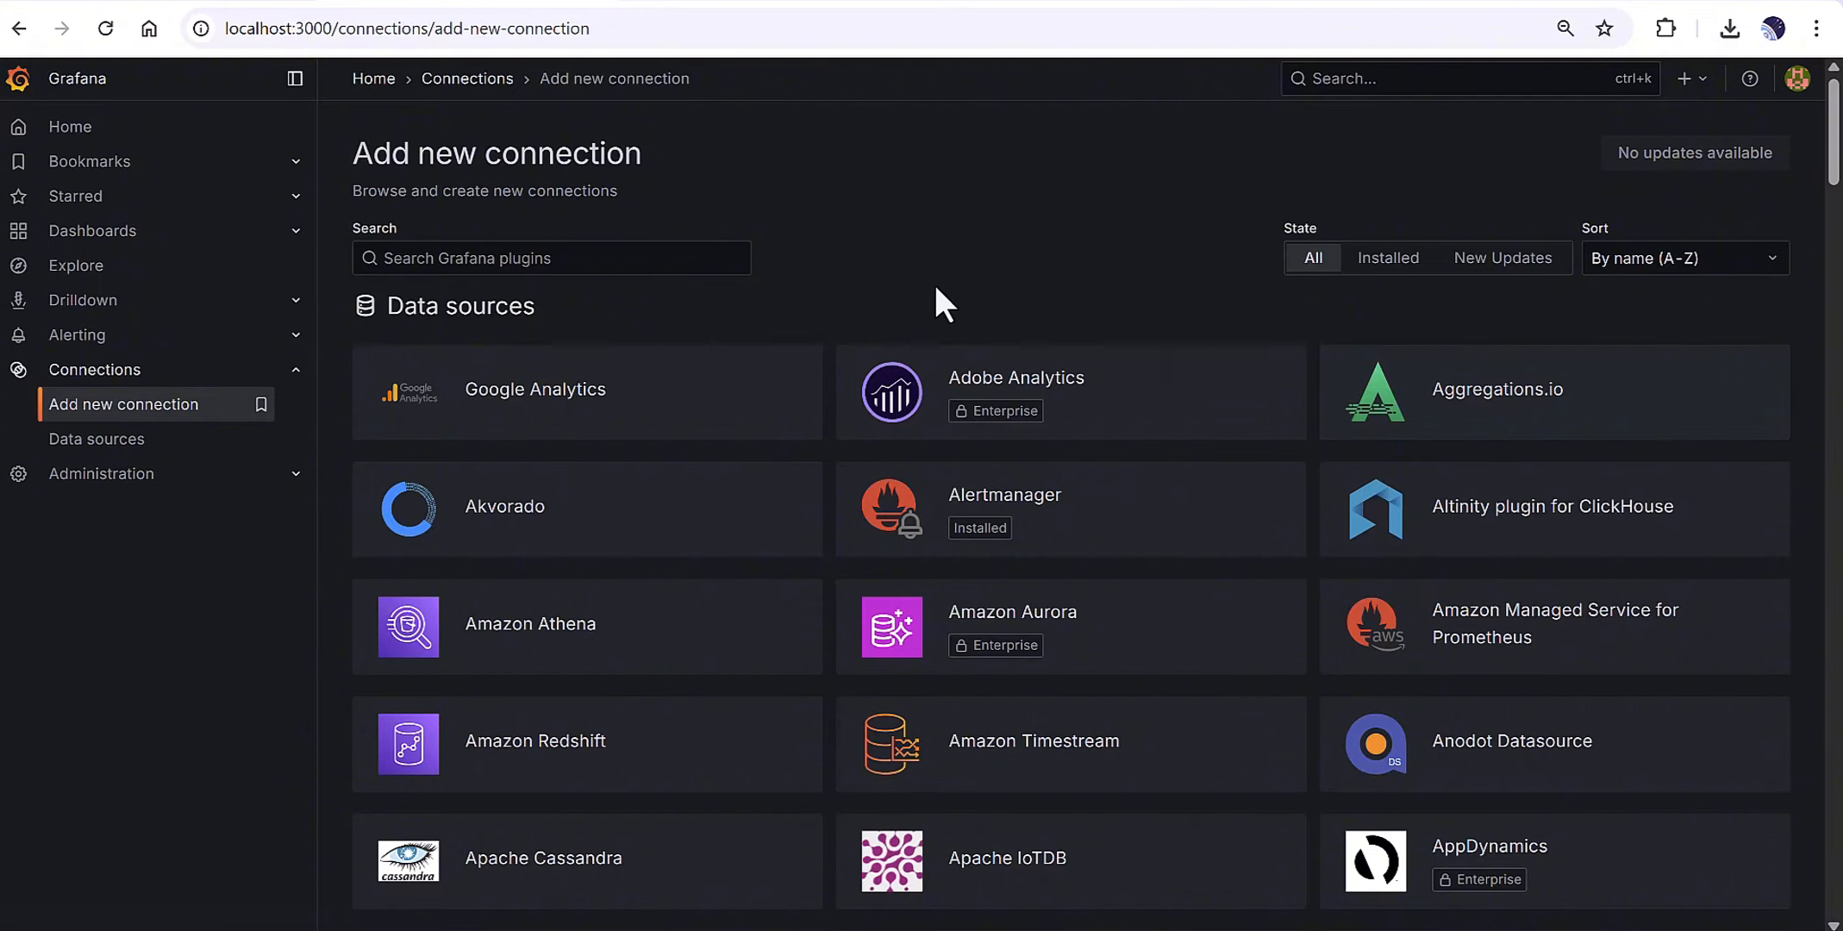
left_click(605, 267)
type("influx")
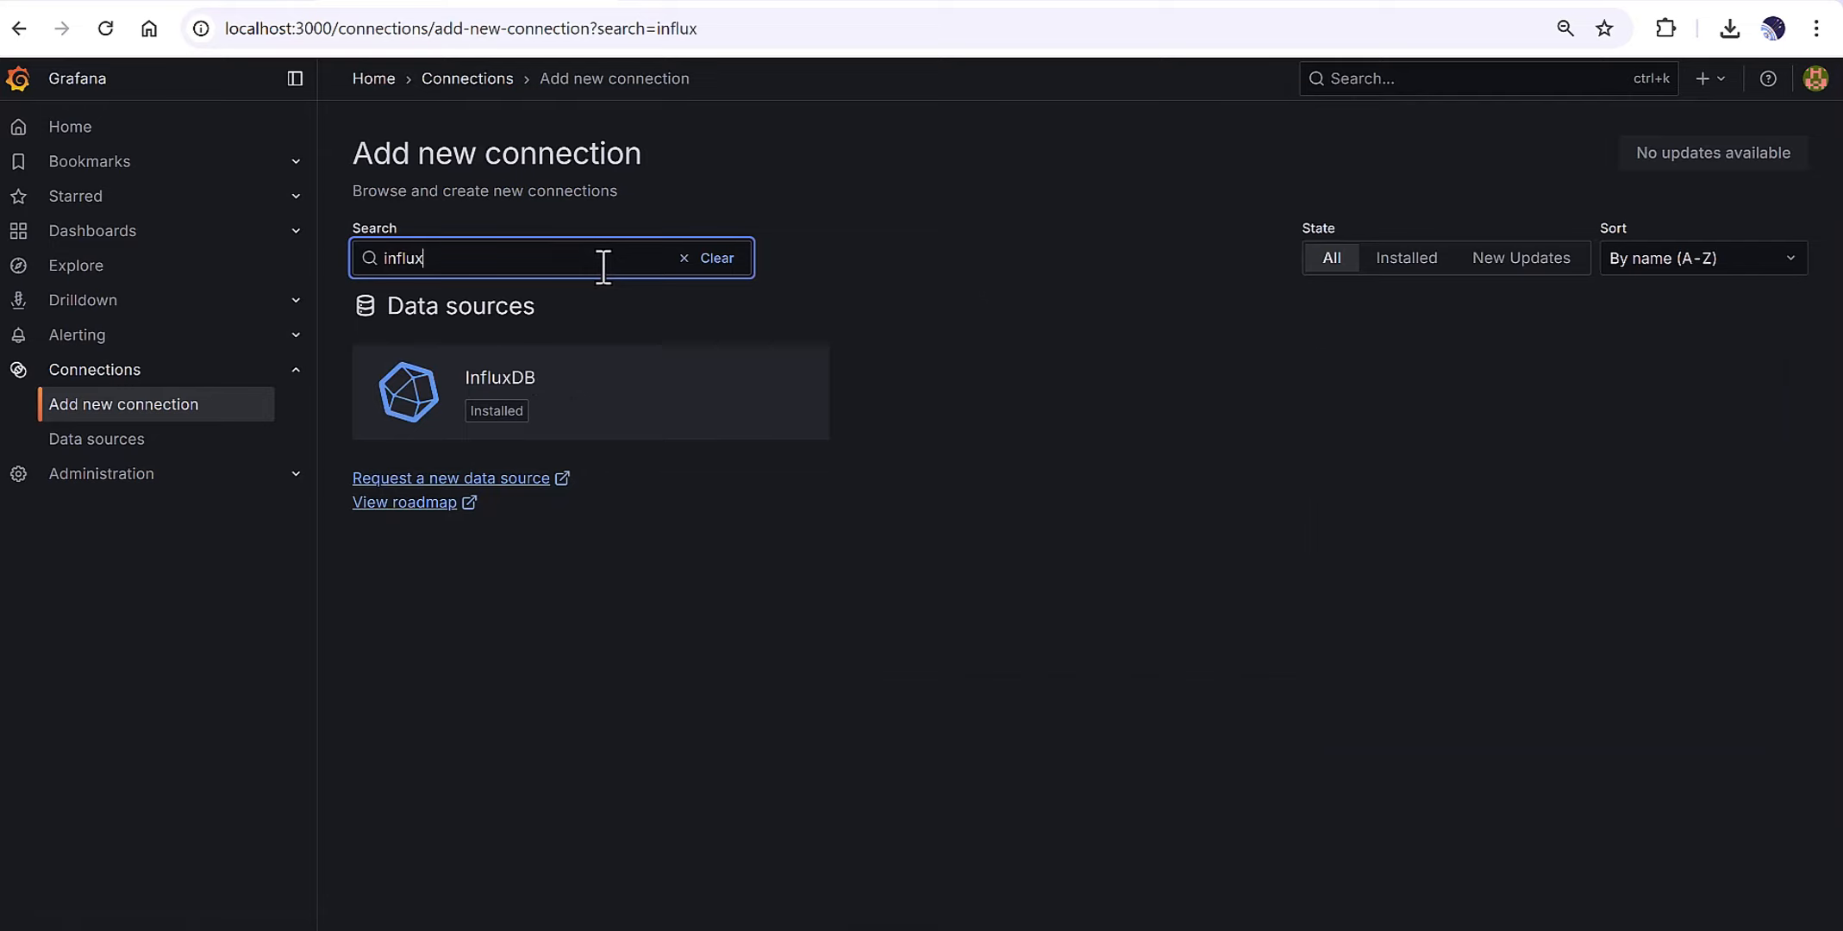
type("db")
left_click(590, 409)
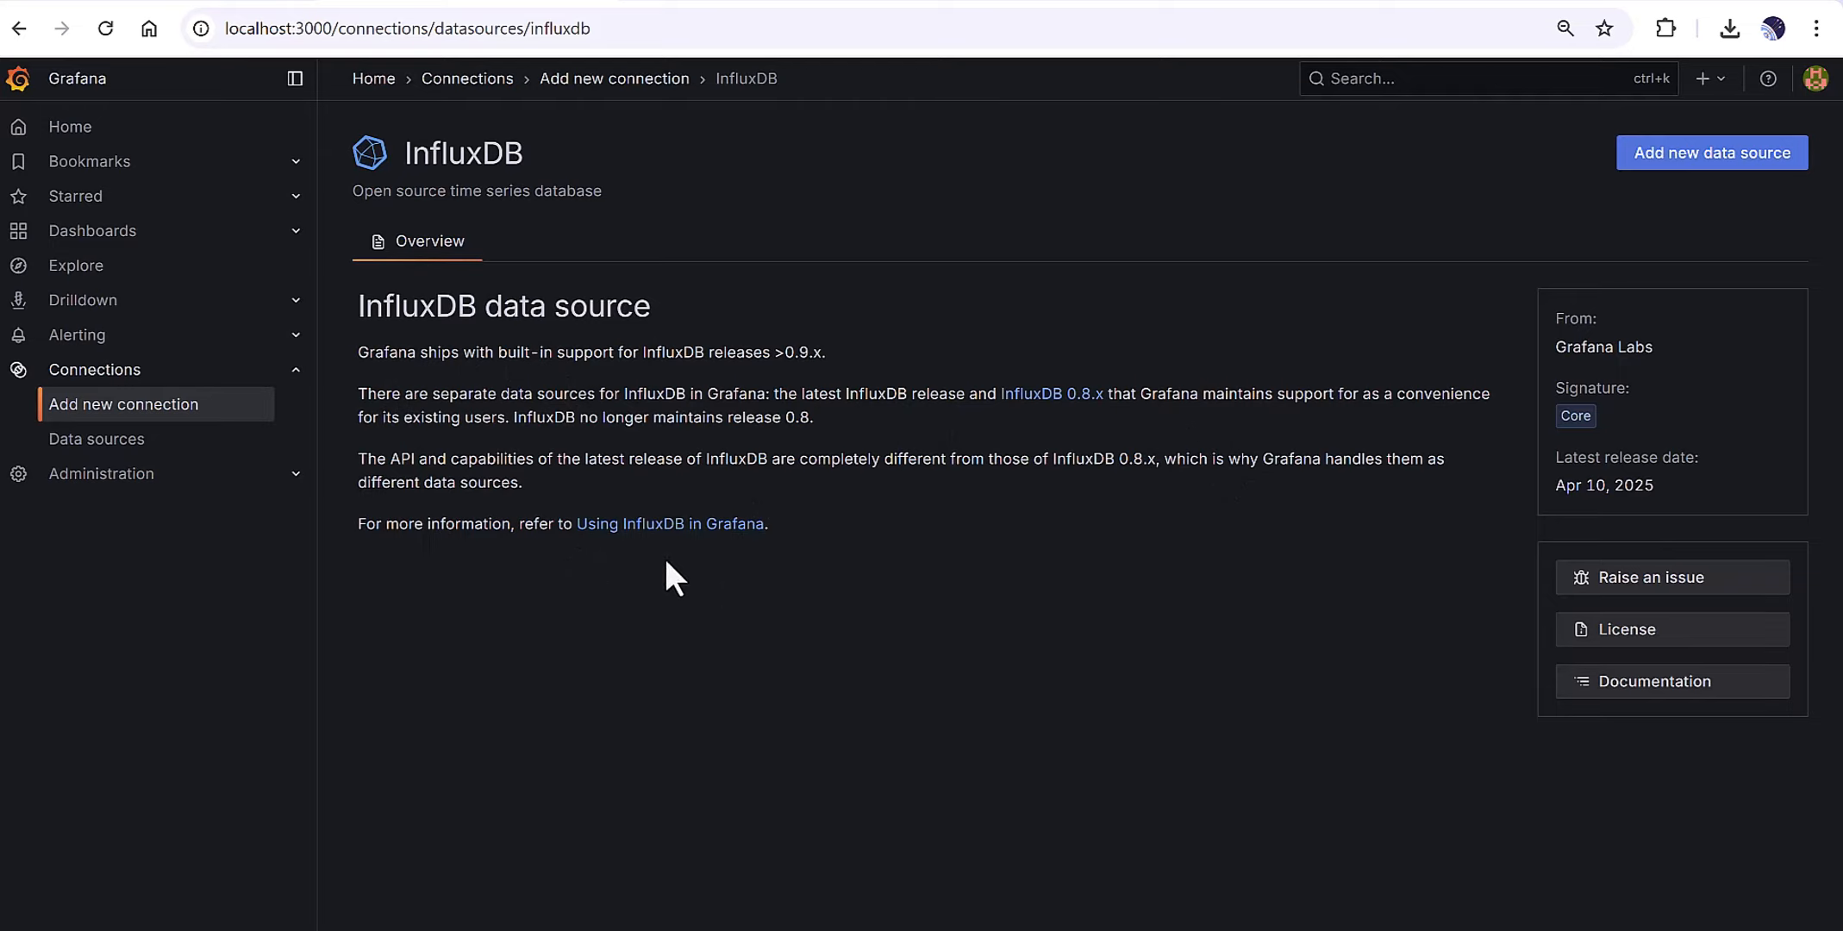
Create a new InfluxDB data source and rename it influxdb_youtube_test.
left_click(1715, 176)
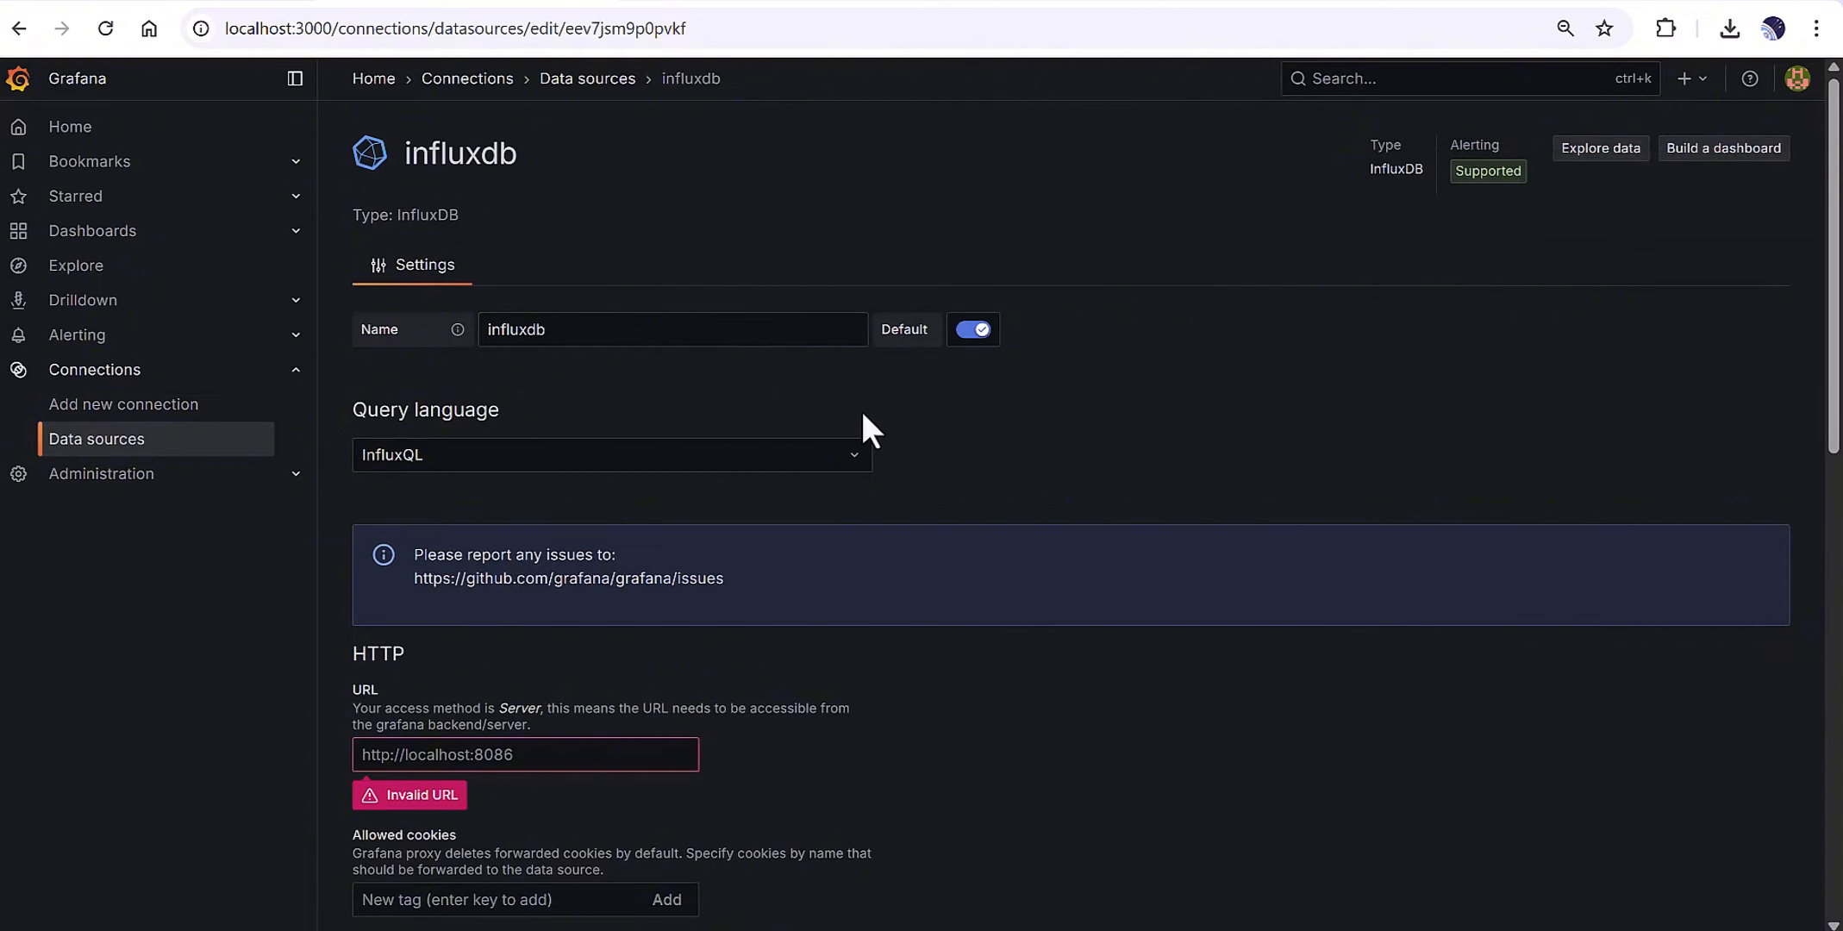
left_click(585, 331)
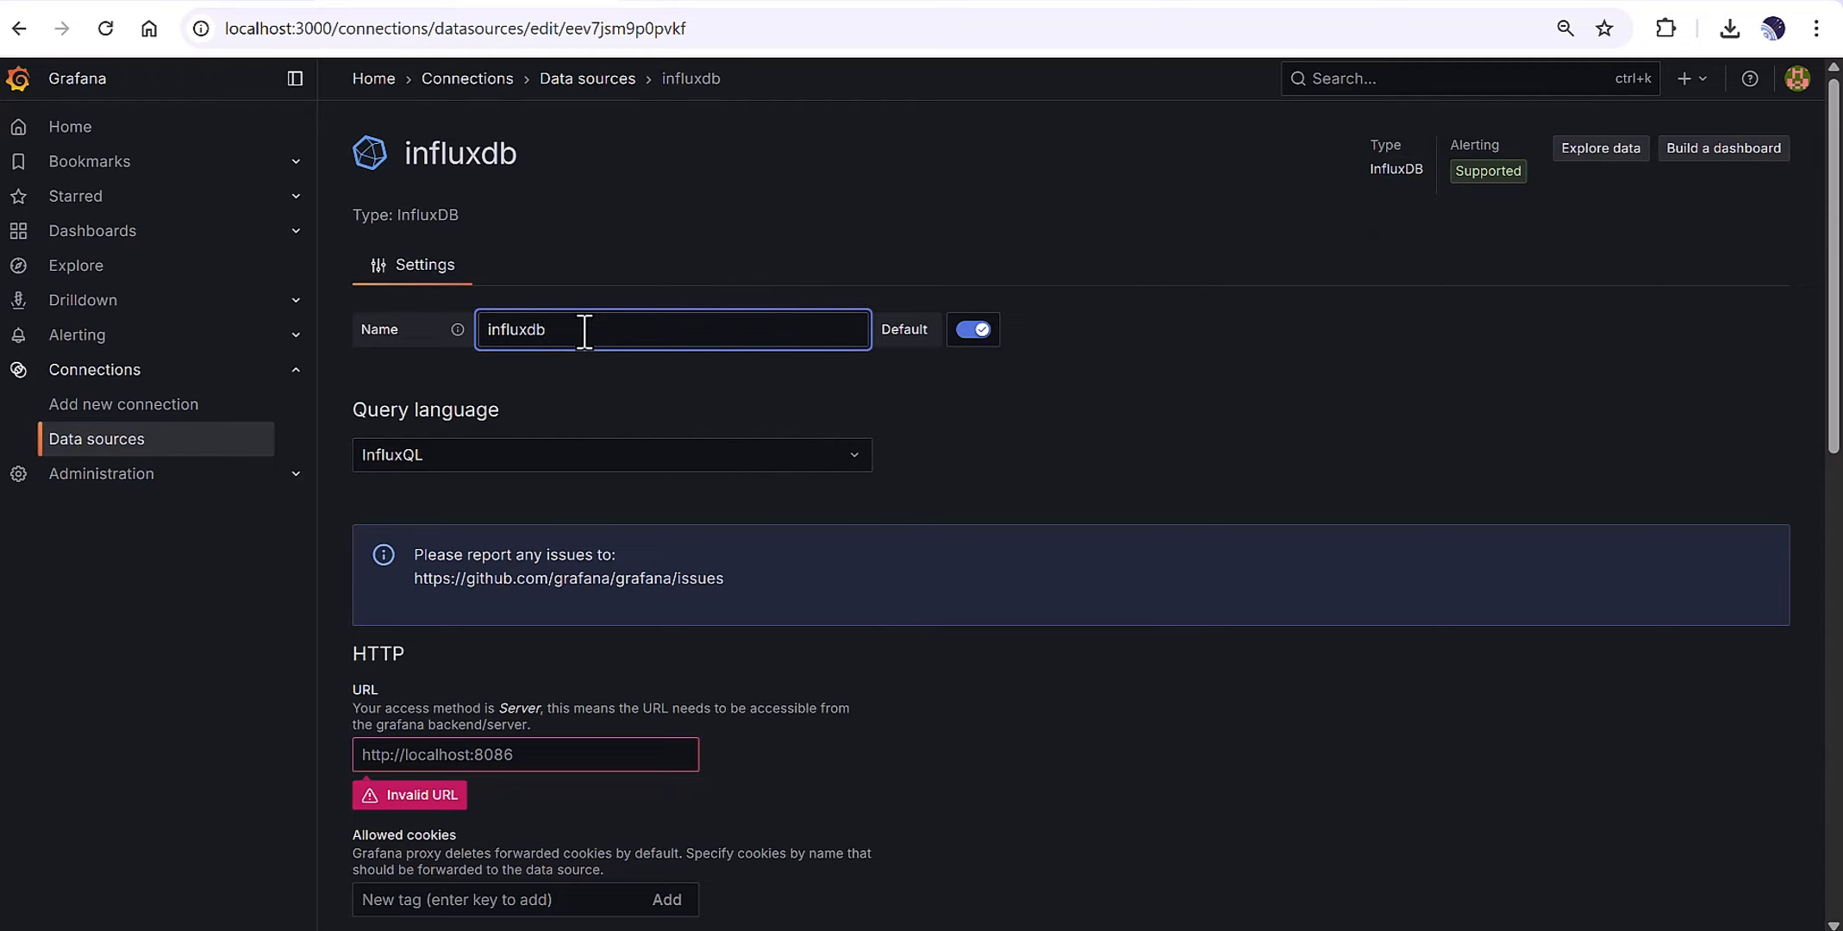
type("_youtube")
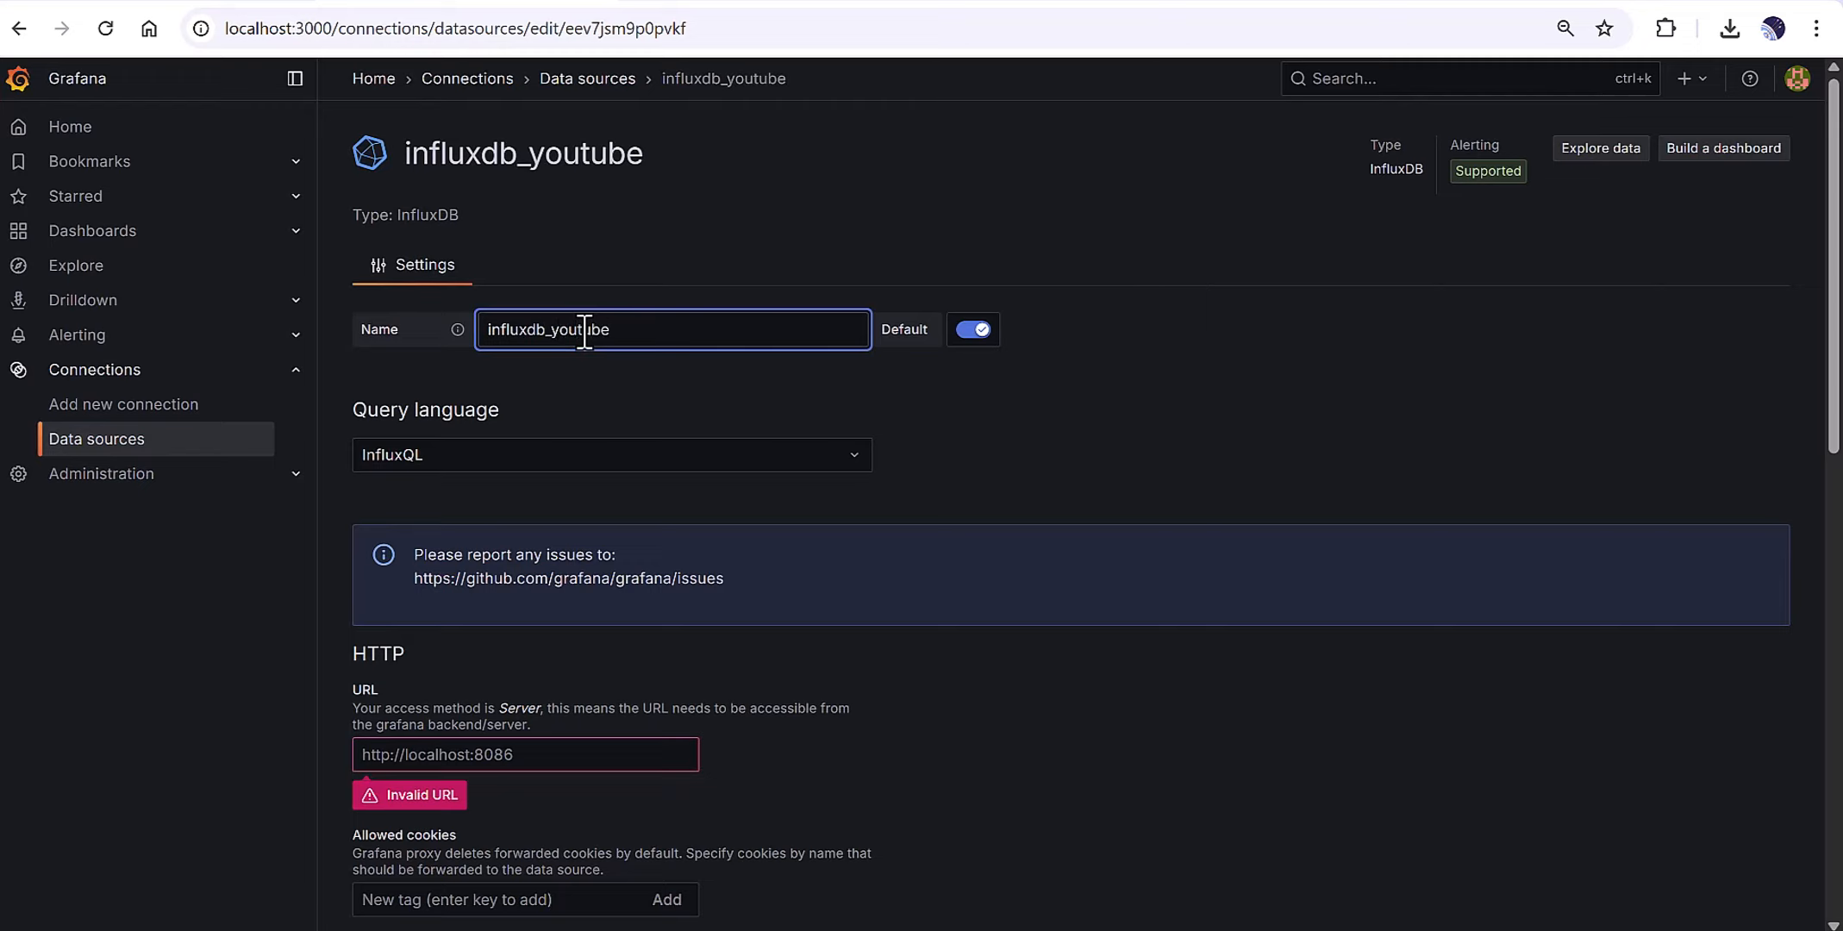
type("_test")
left_click(554, 398)
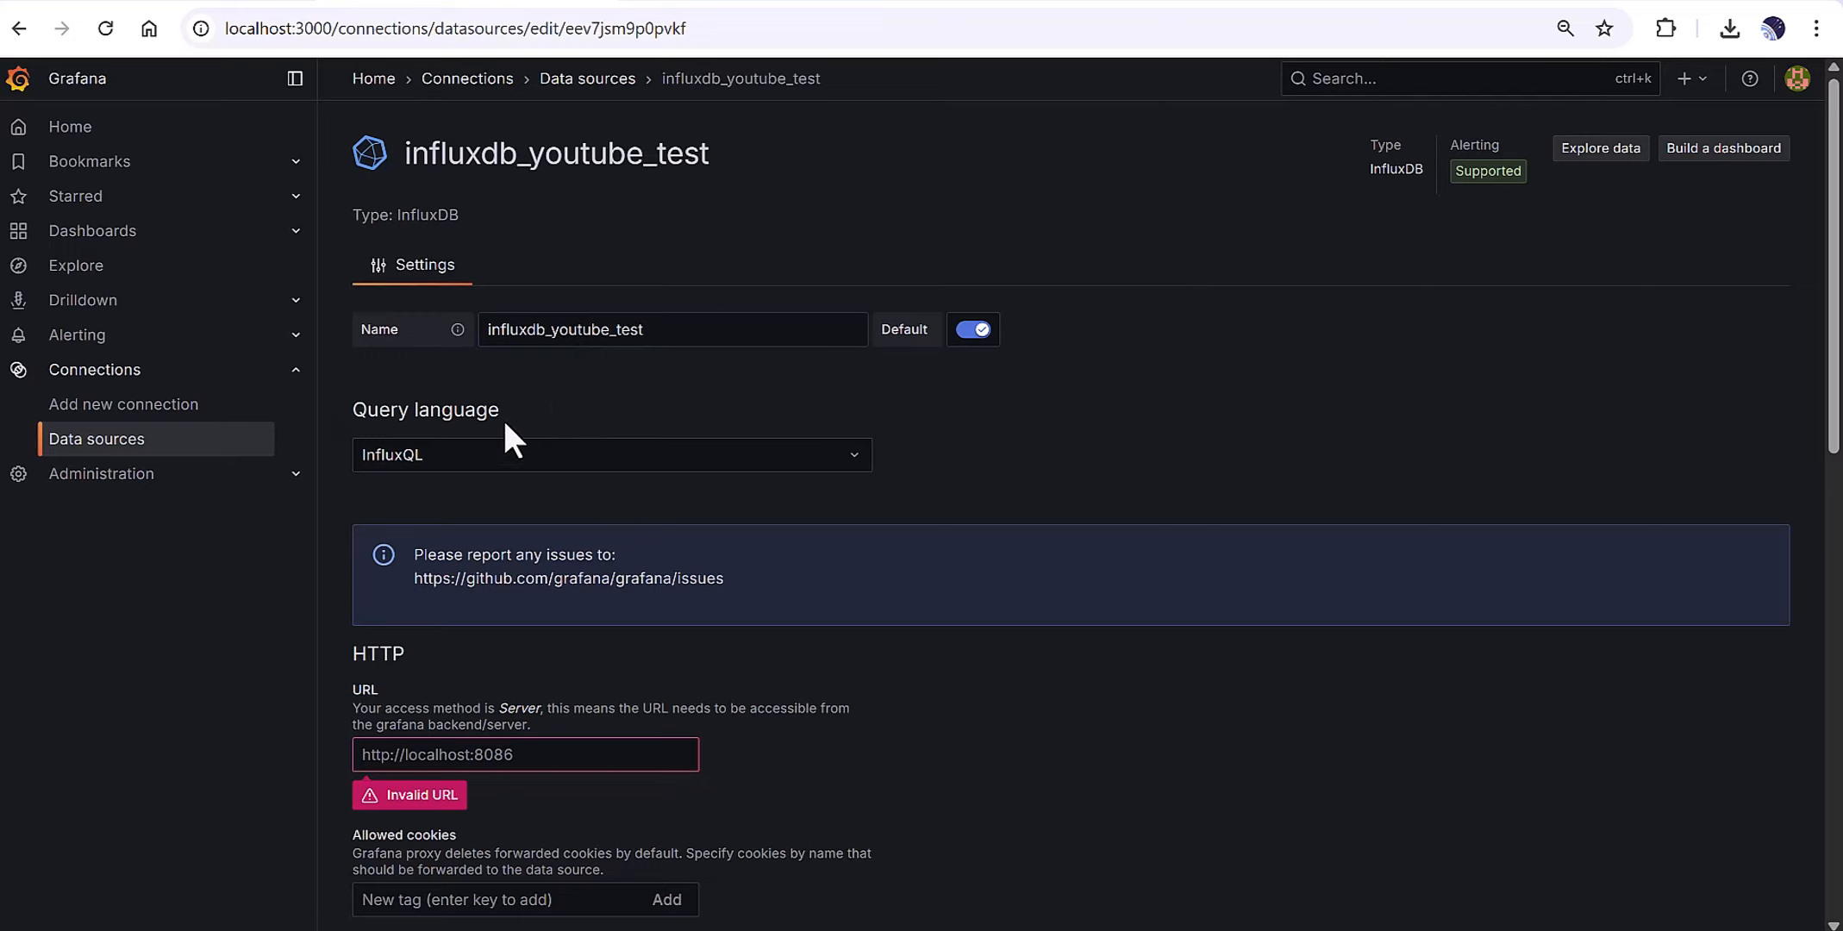
left_click(440, 451)
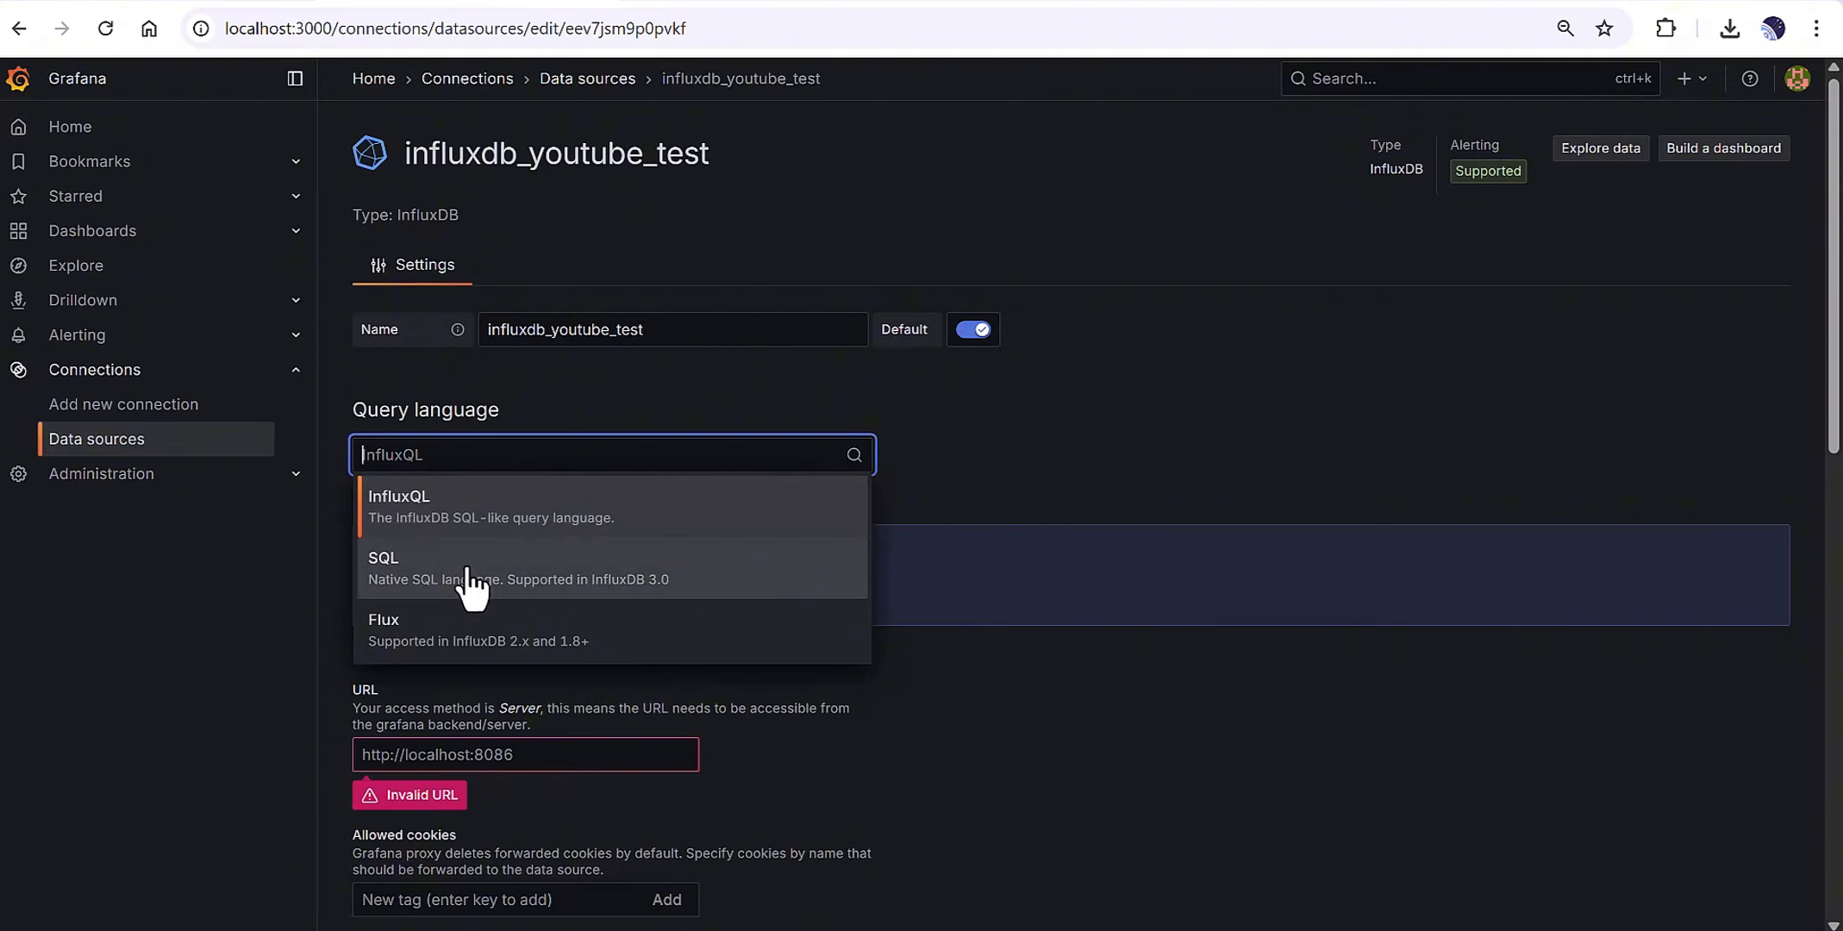
left_click(1037, 469)
scroll(767, 616, "down", 1)
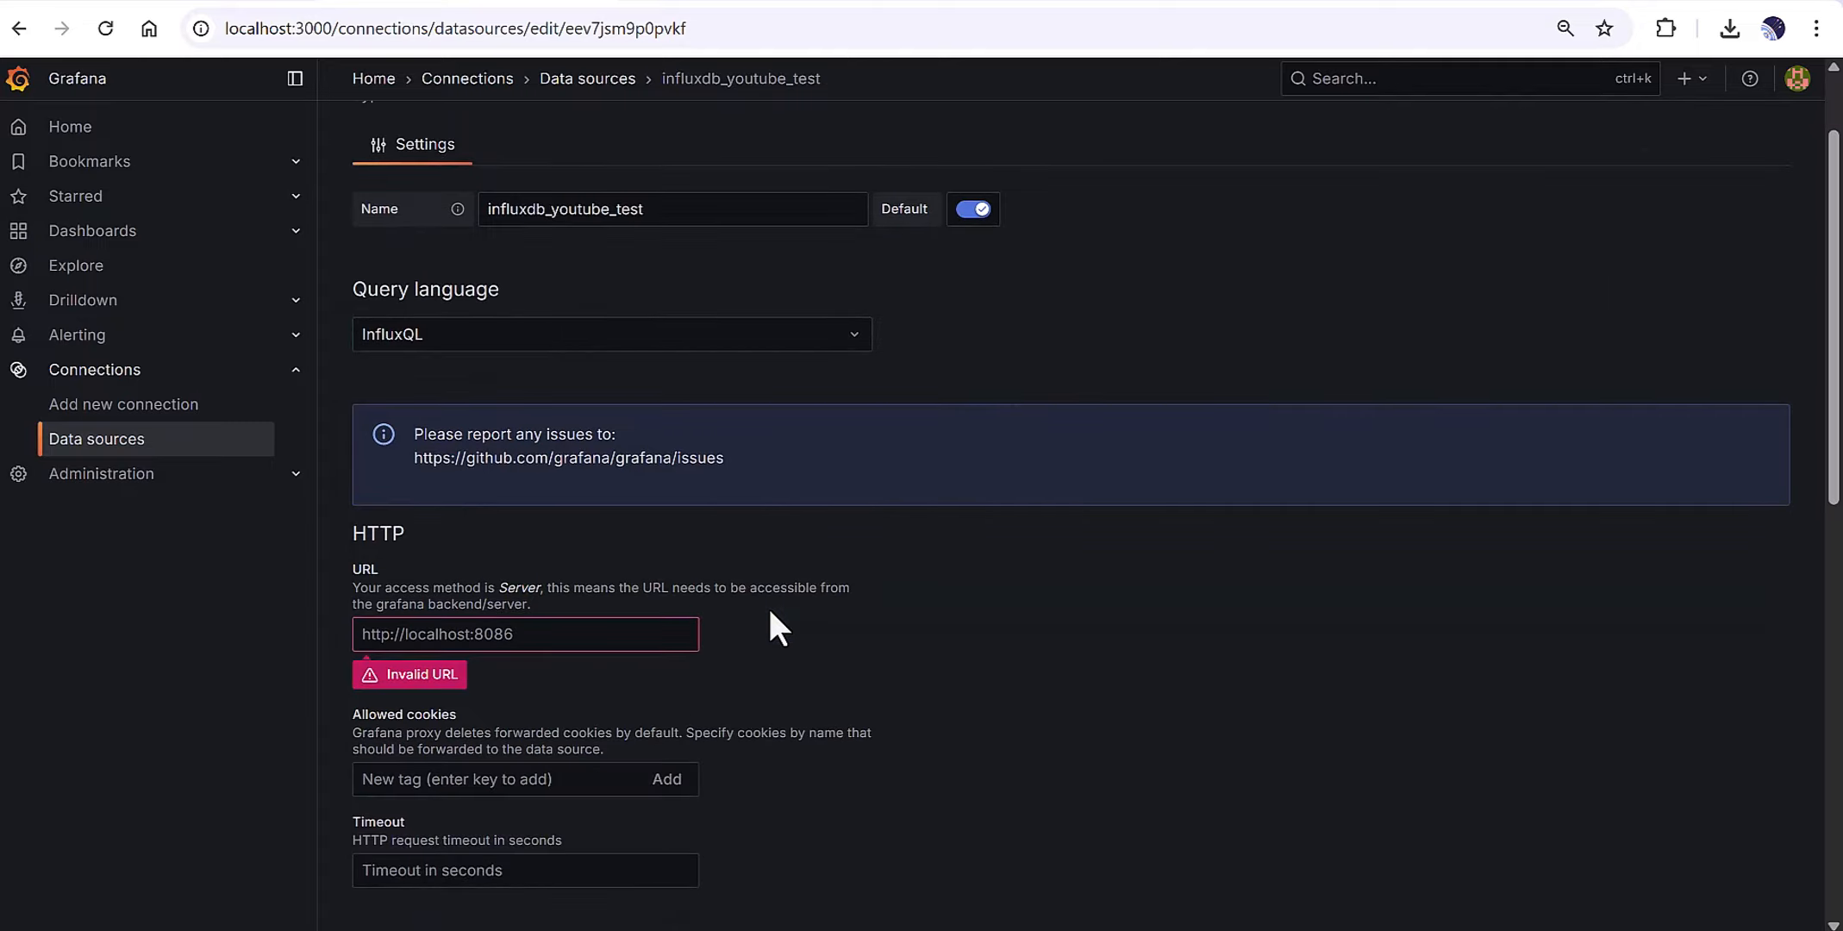
scroll(771, 613, "down", 1)
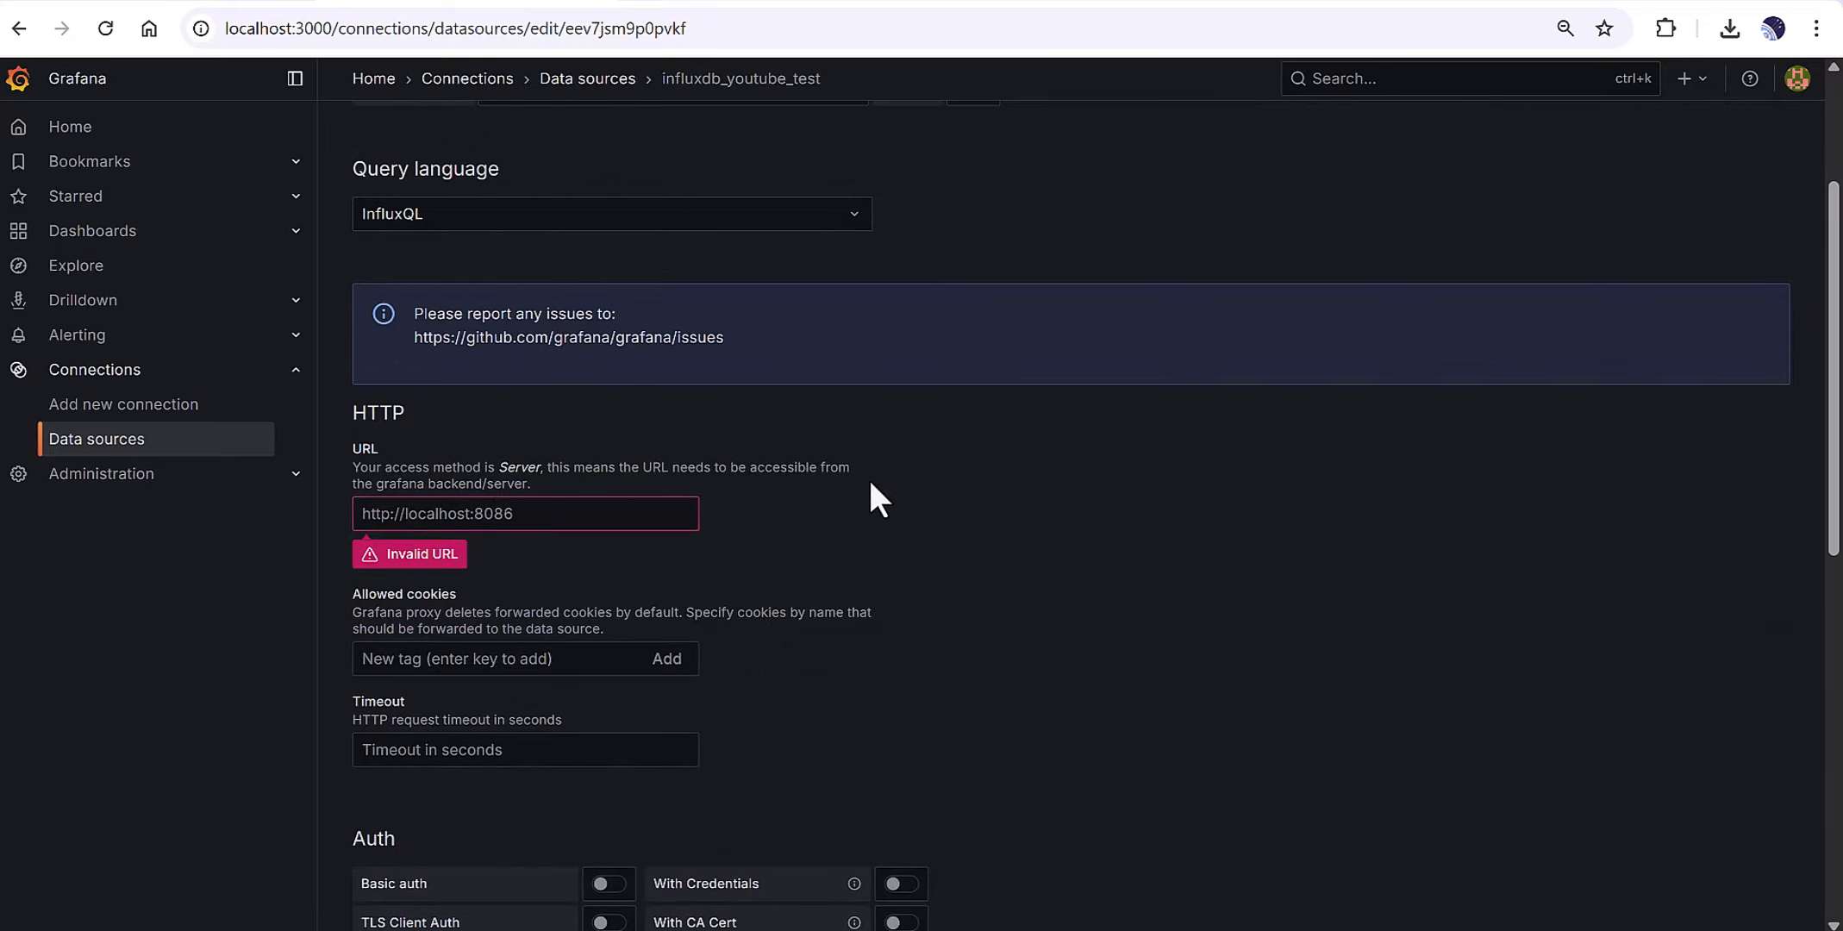
left_click(564, 516)
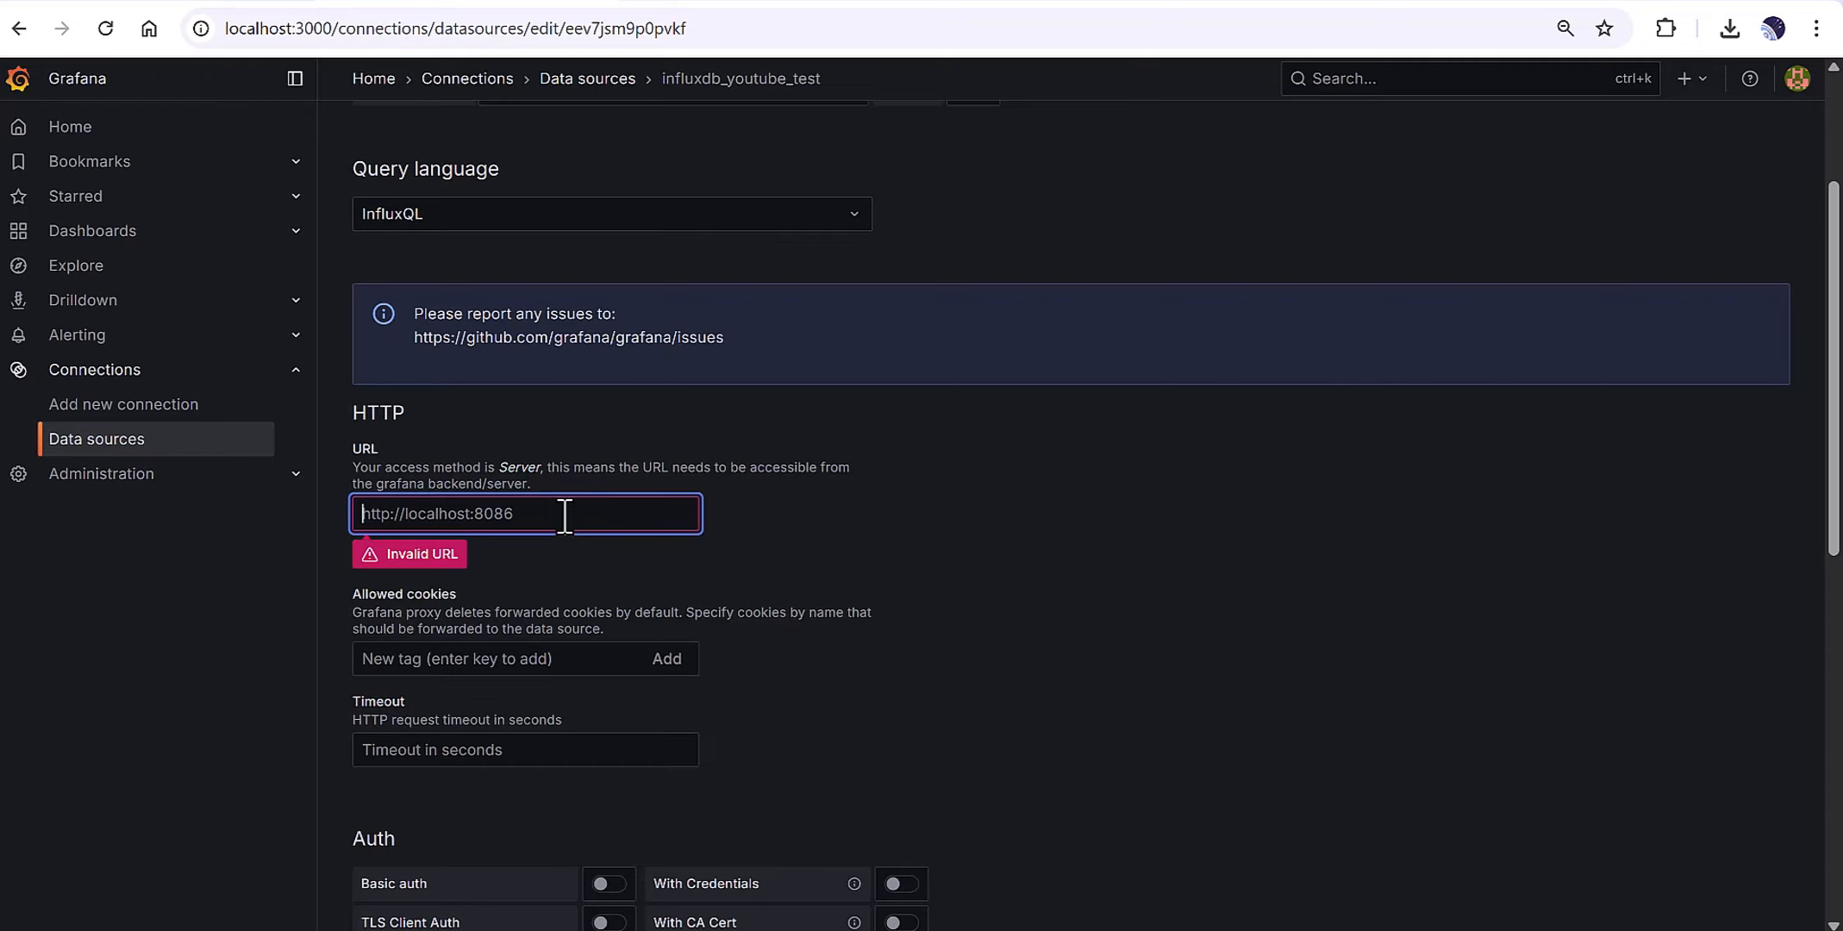
type("http://ocal")
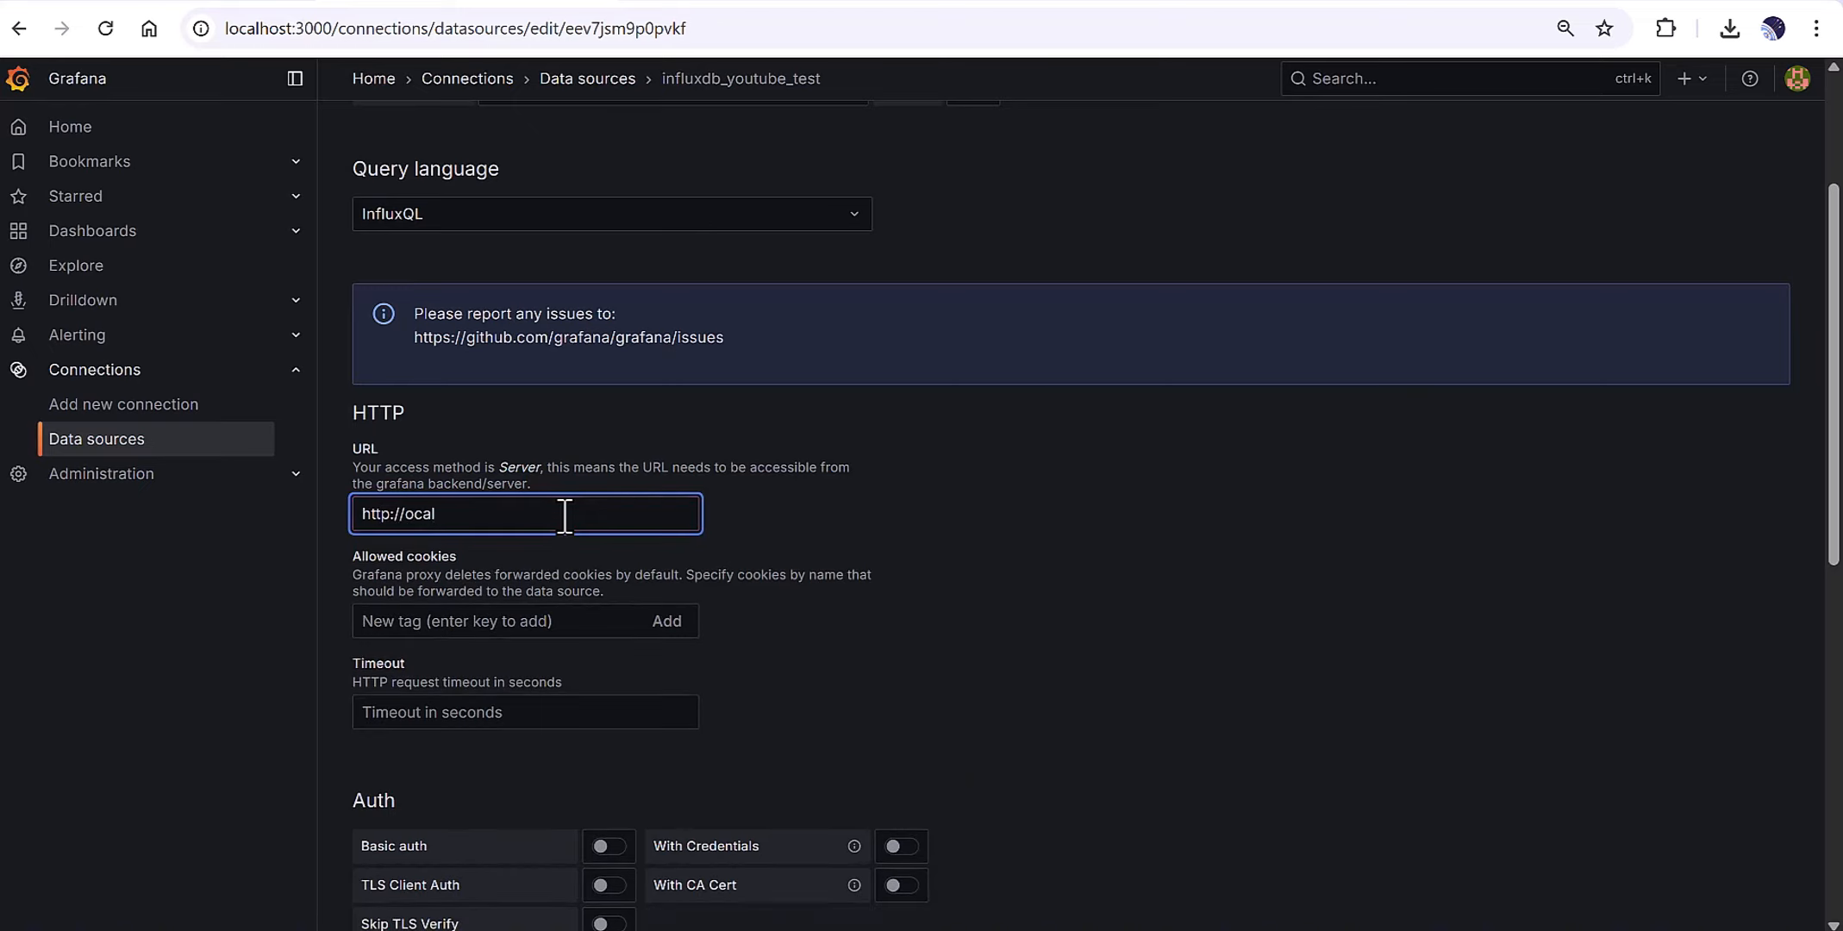
type("host:8086")
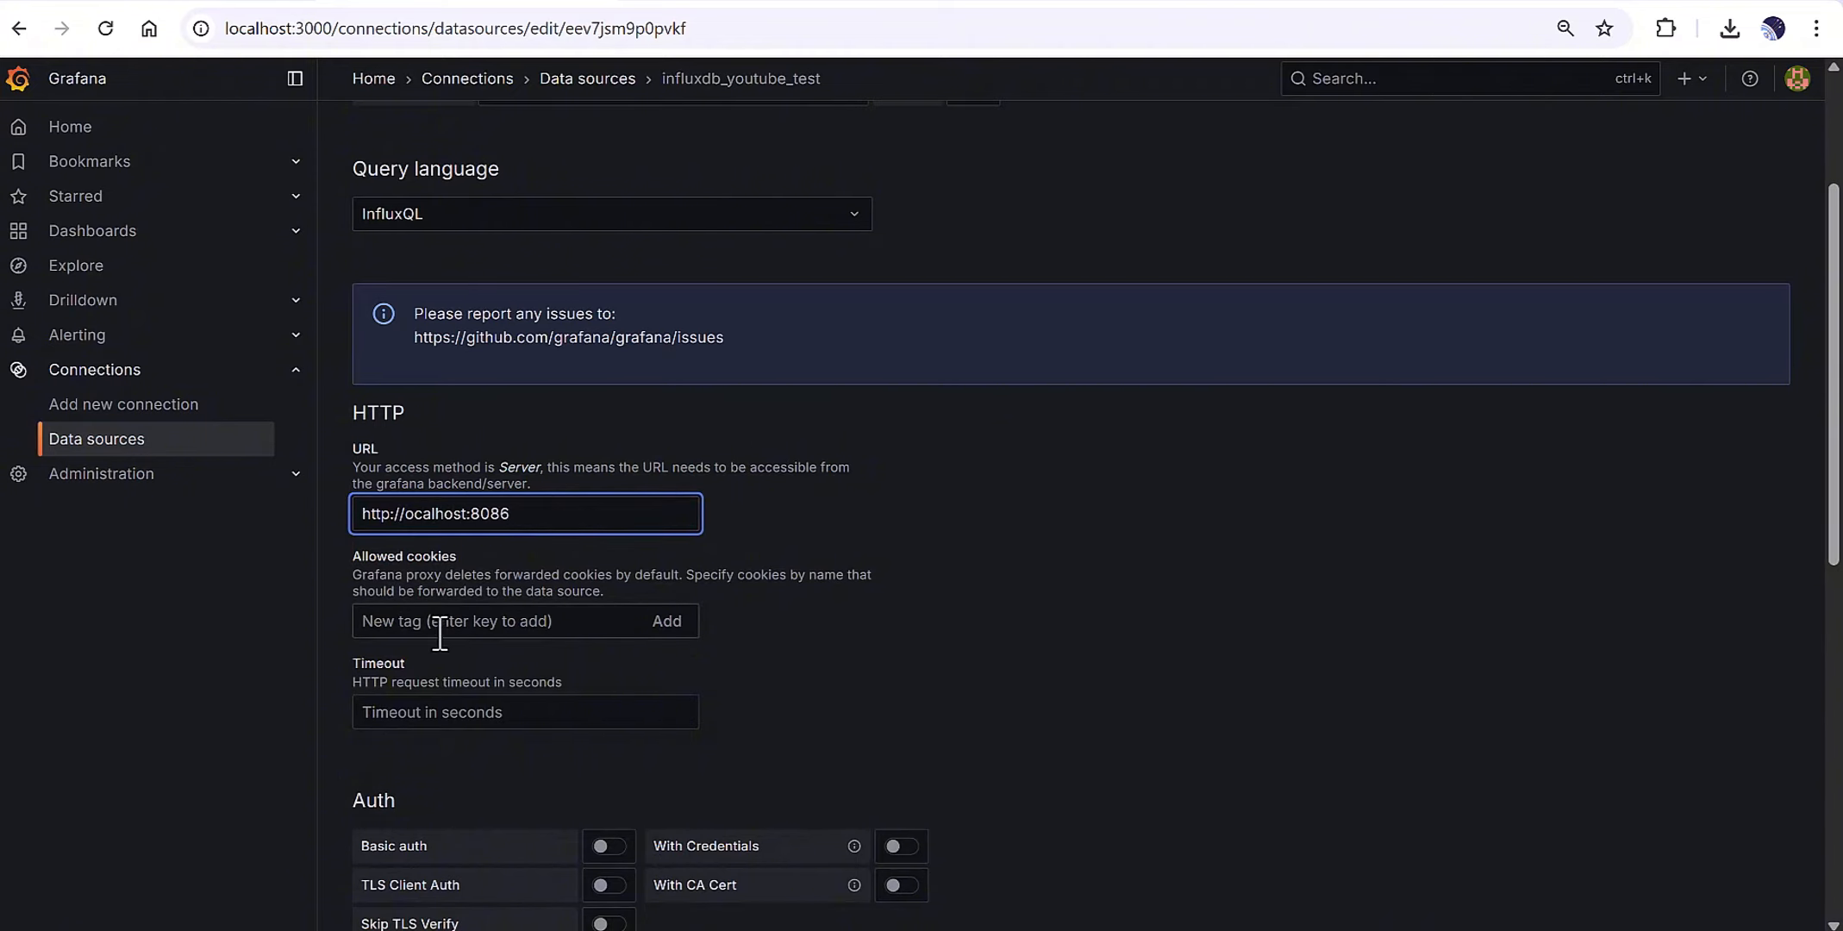
scroll(438, 632, "down", 1)
scroll(659, 544, "down", 1)
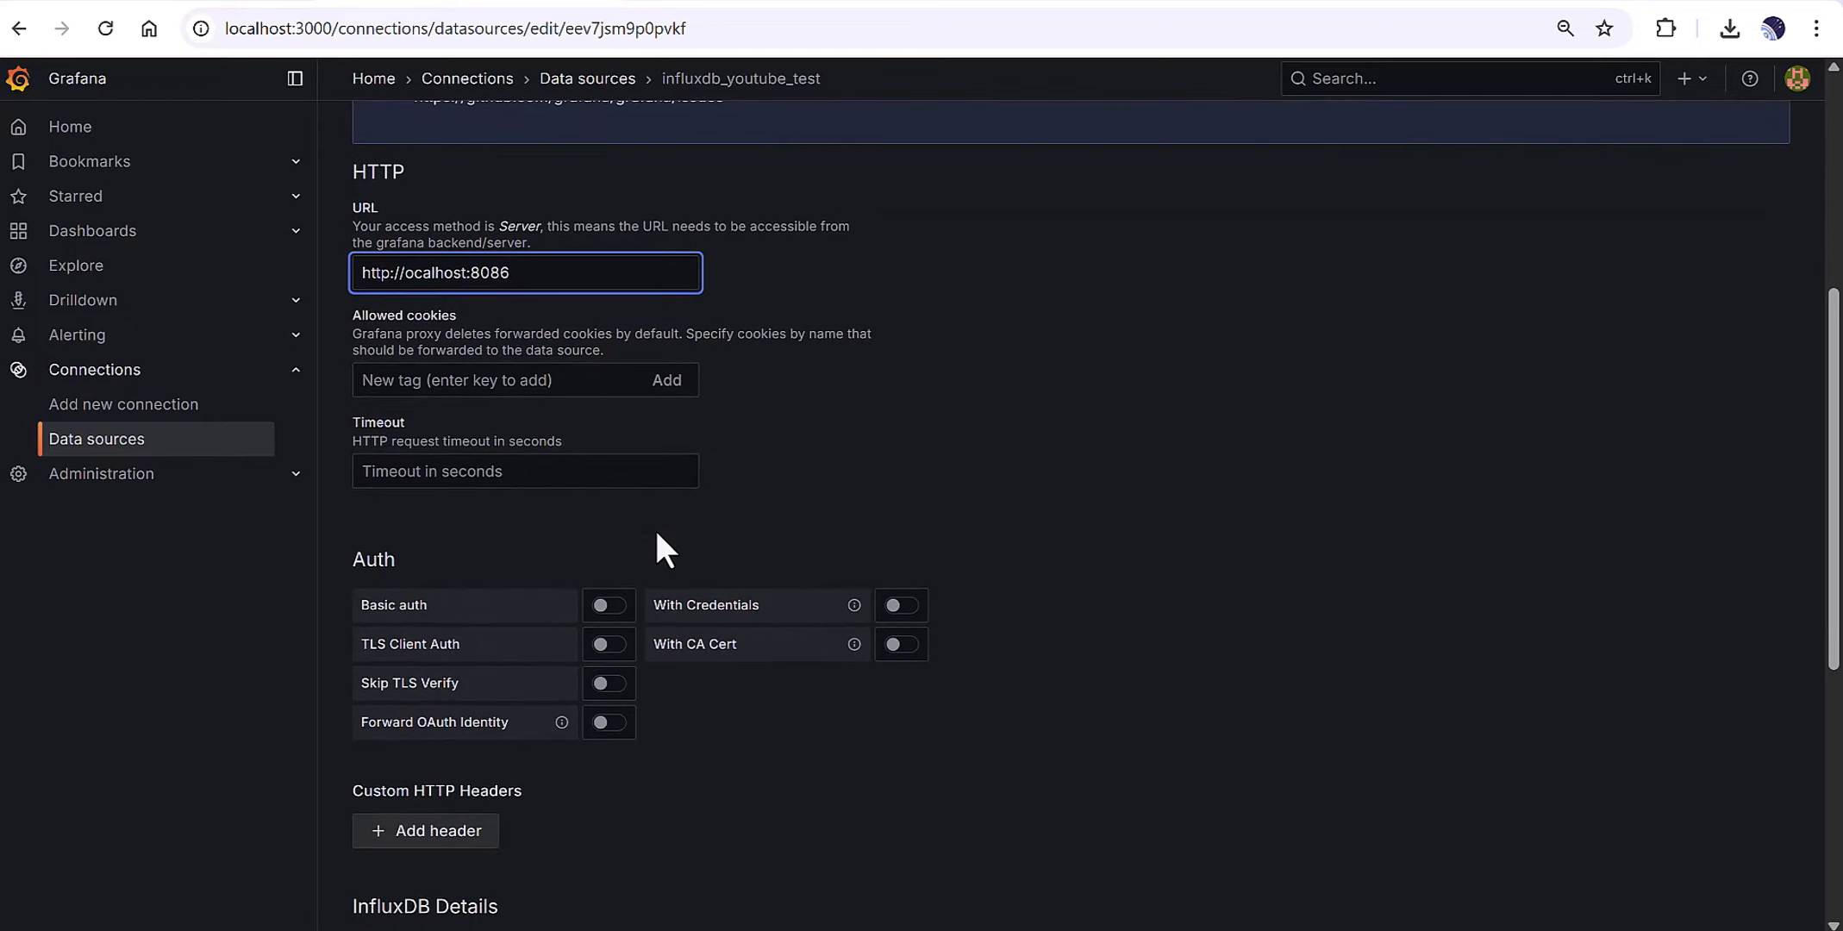
scroll(564, 518, "down", 1)
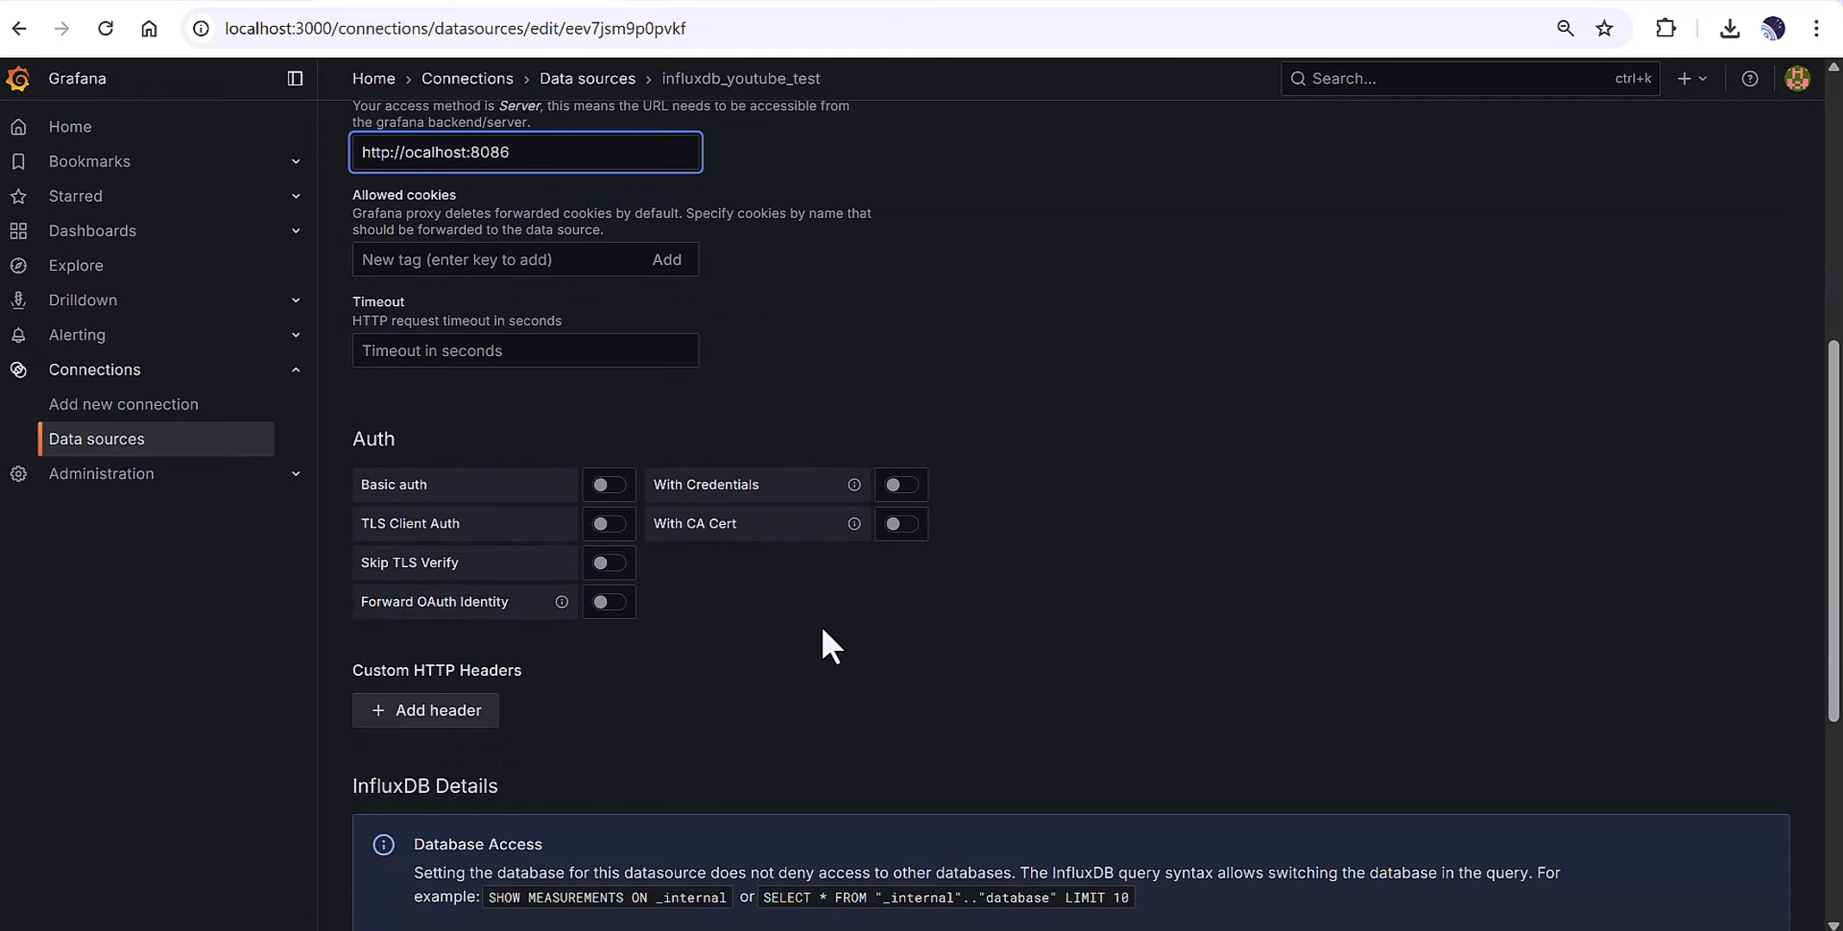
scroll(843, 610, "down", 4)
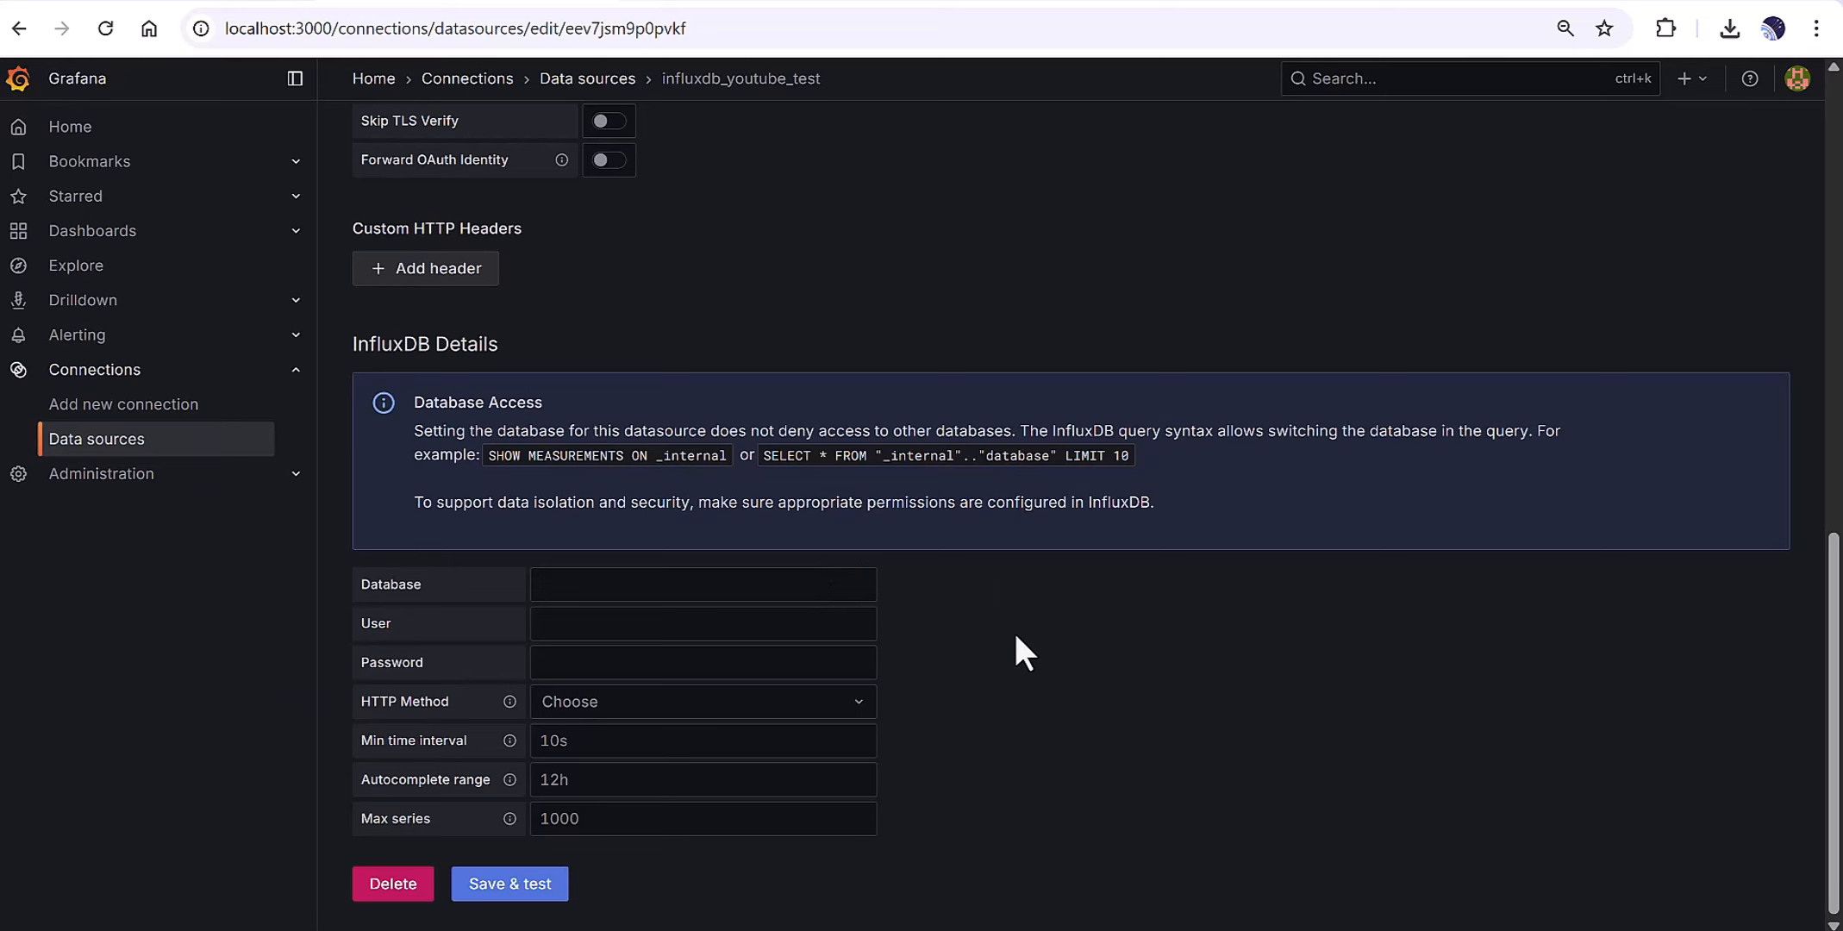
scroll(1016, 637, "up", 3)
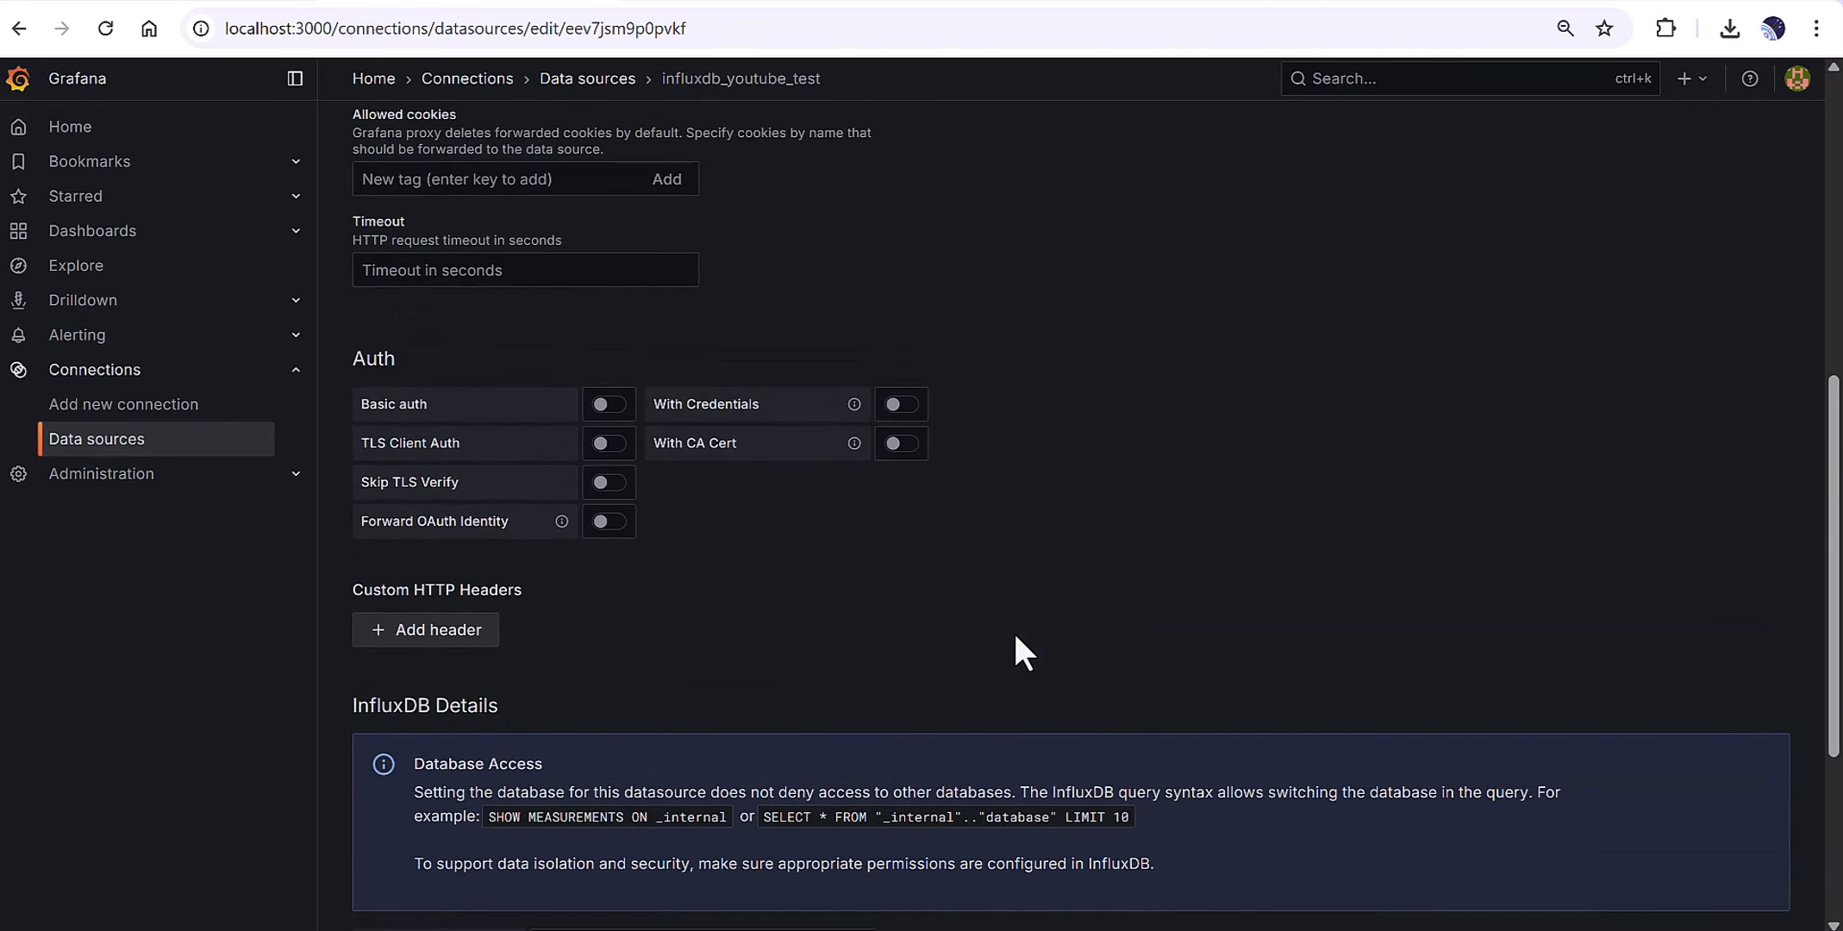
scroll(1015, 638, "down", 3)
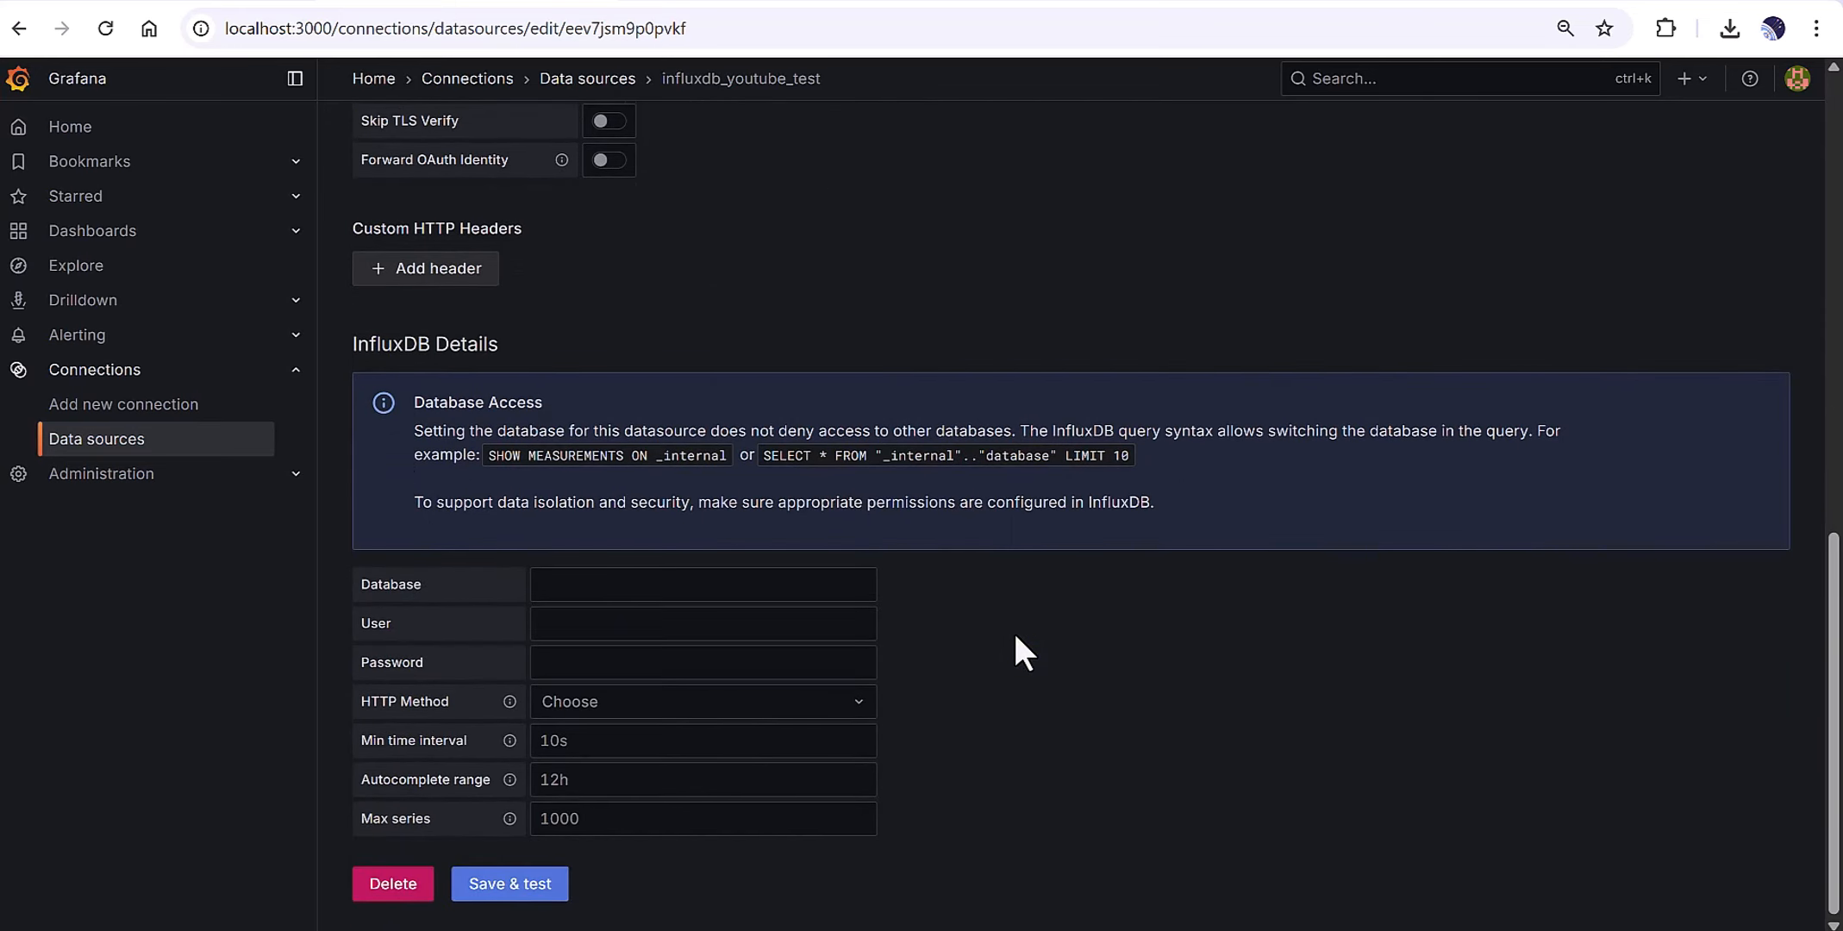
scroll(1015, 635, "up", 4)
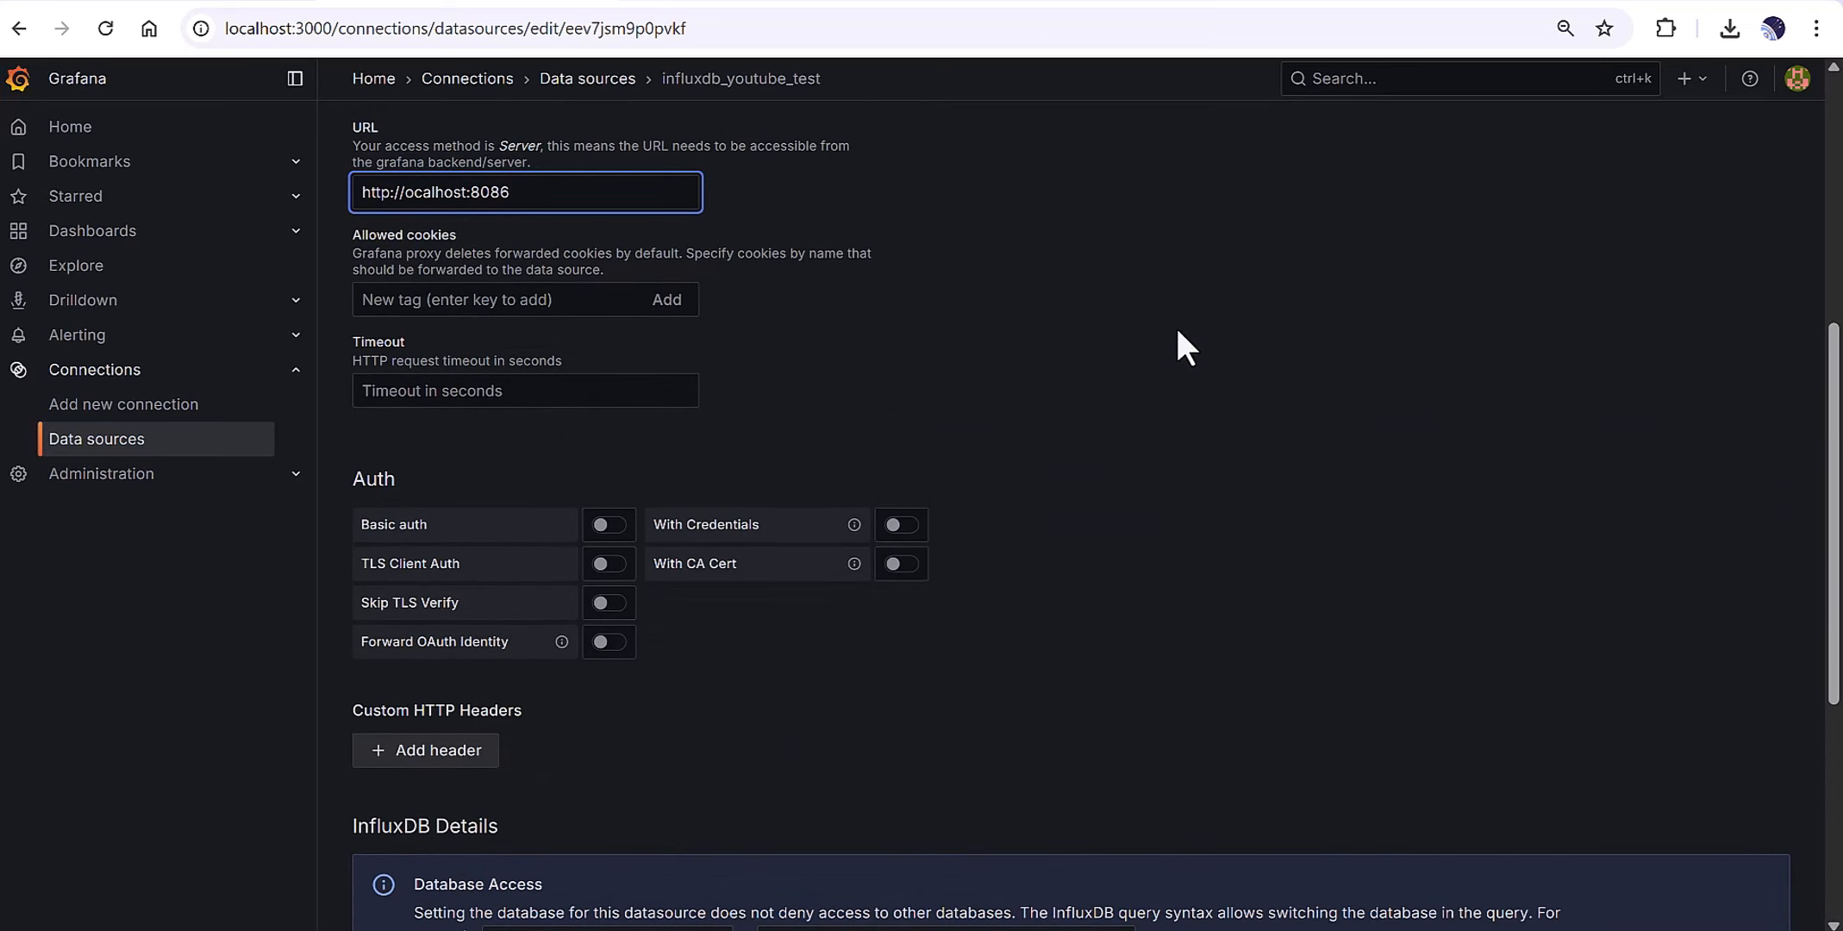
scroll(1348, 134, "up", 5)
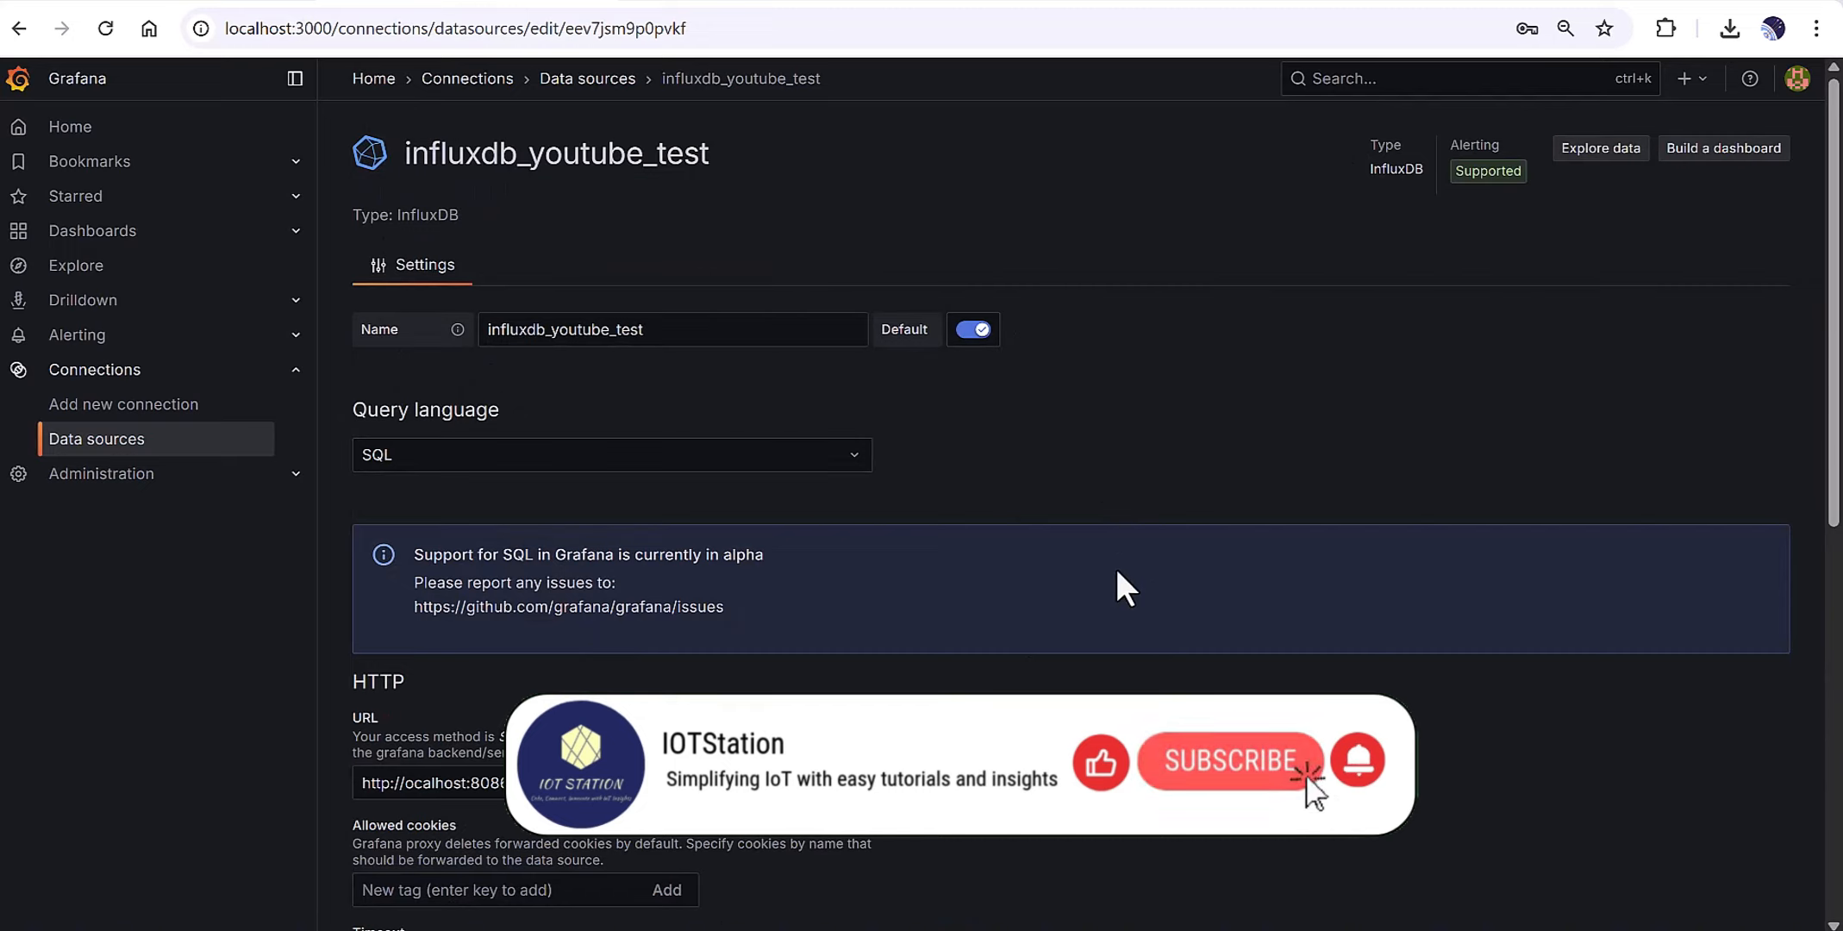
Set the data source's query language to SQL.
left_click(723, 455)
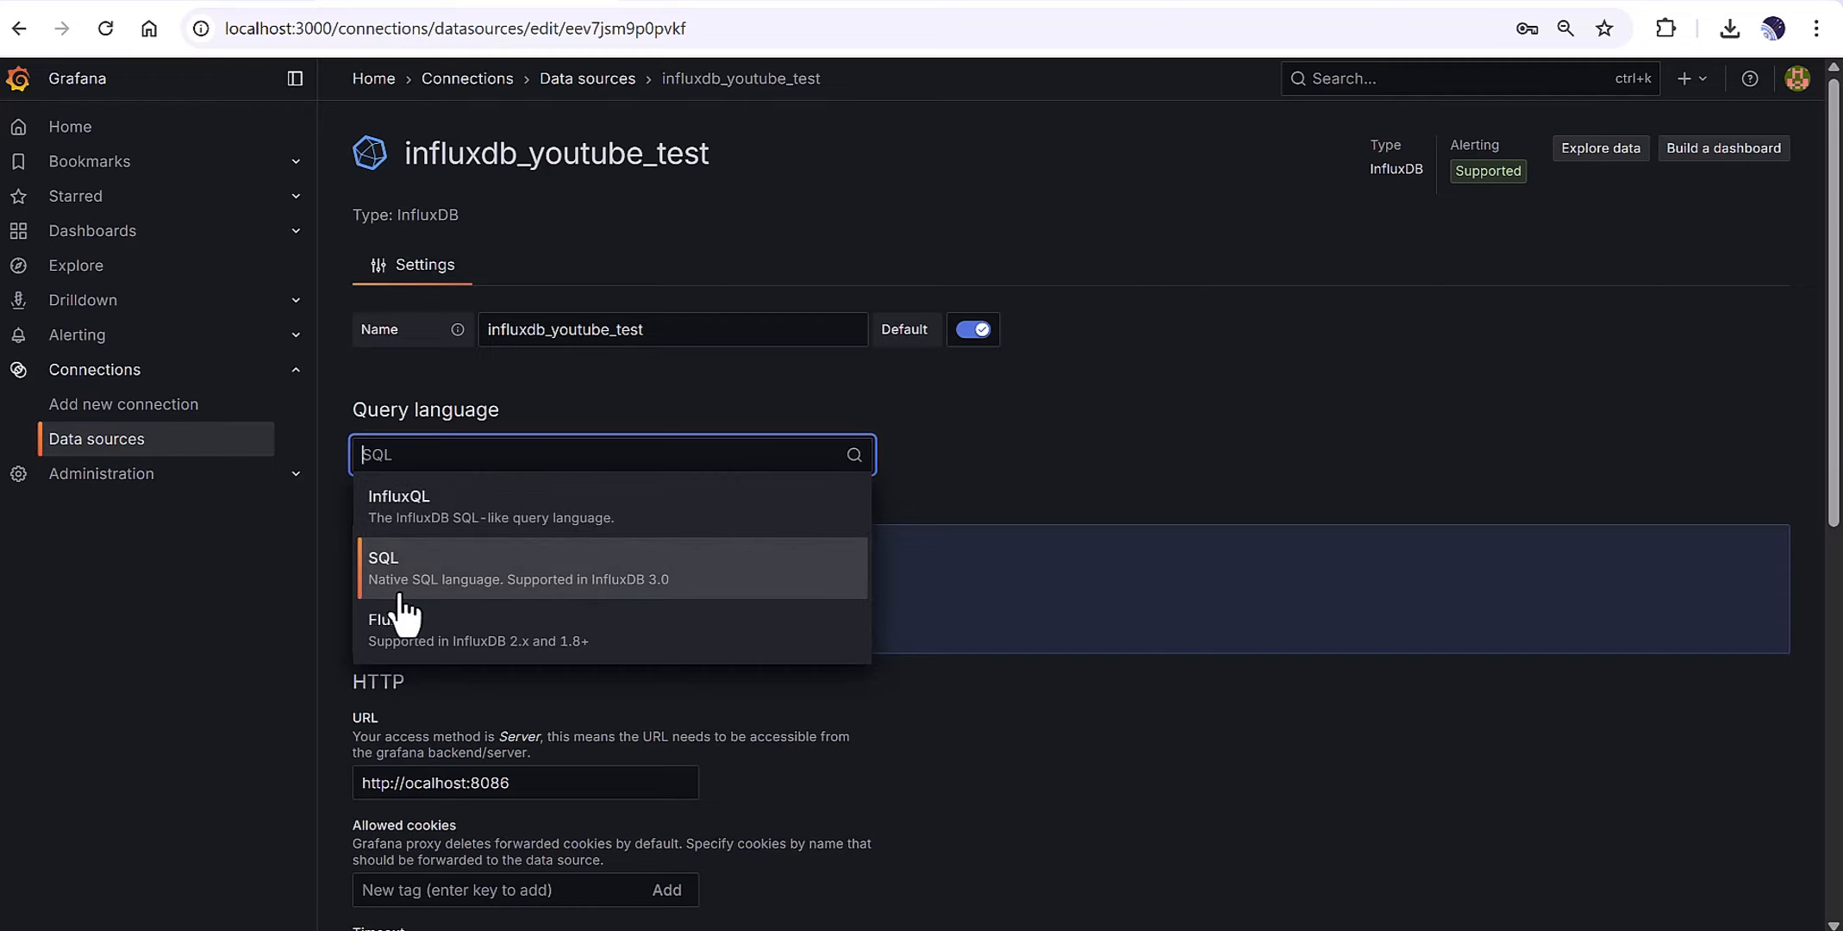
left_click(633, 590)
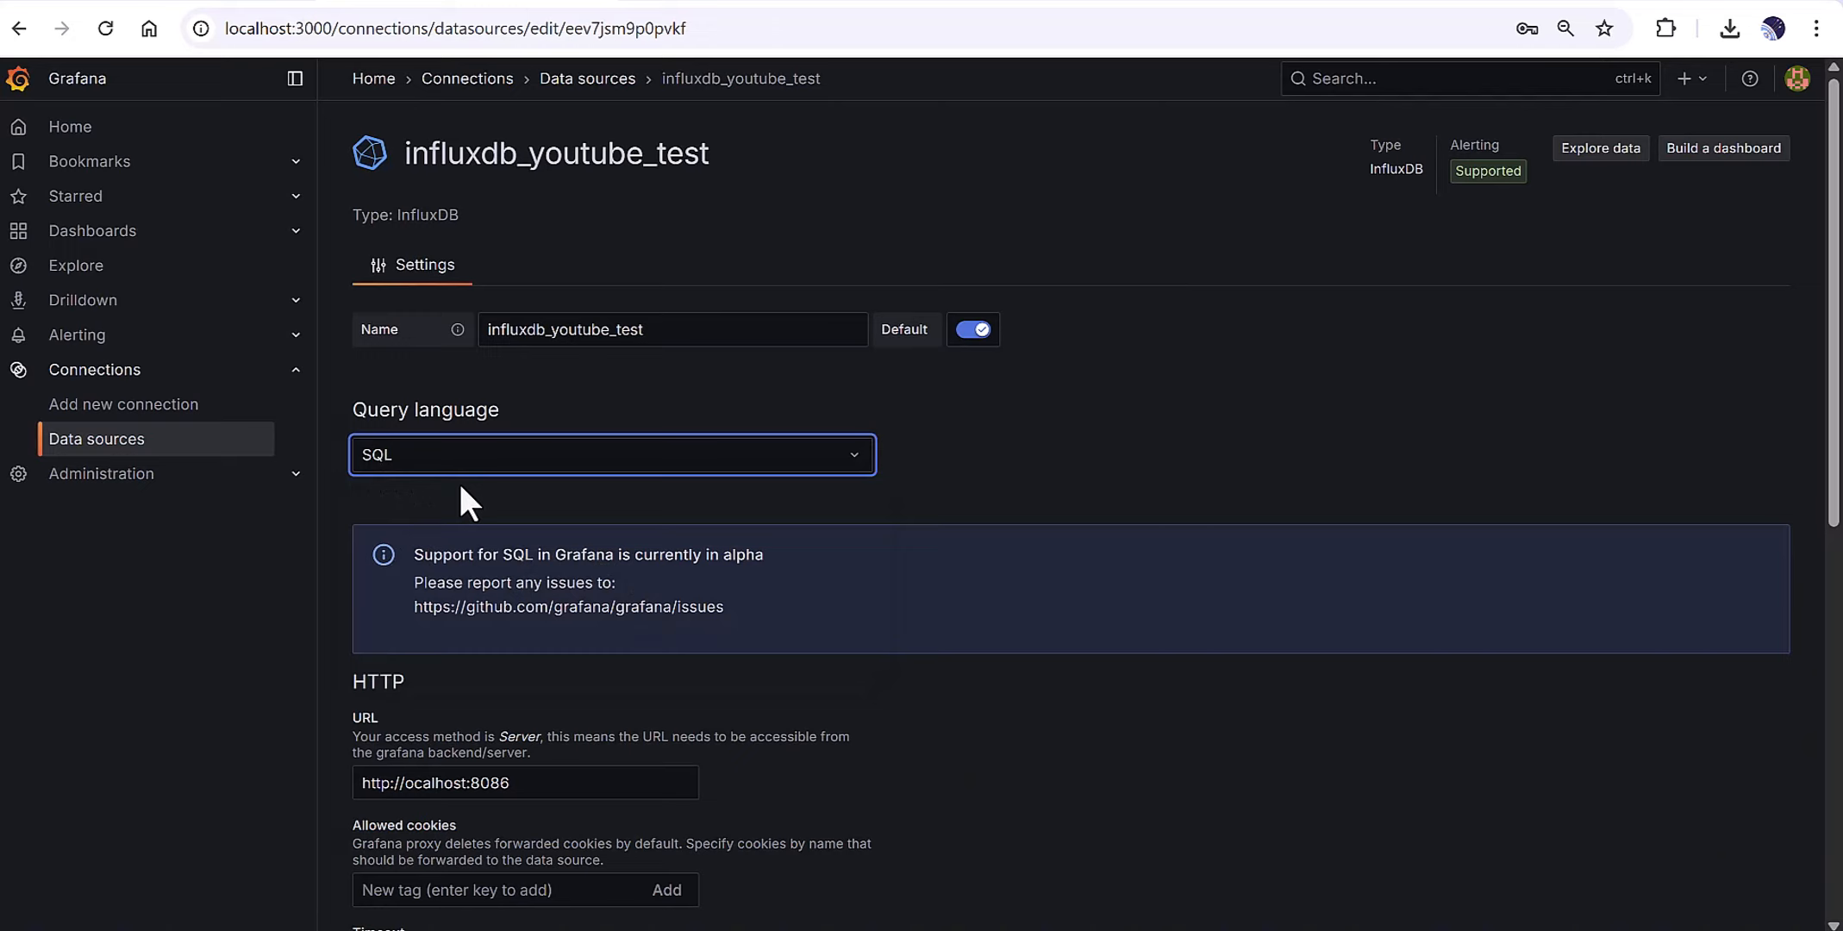
left_click(450, 452)
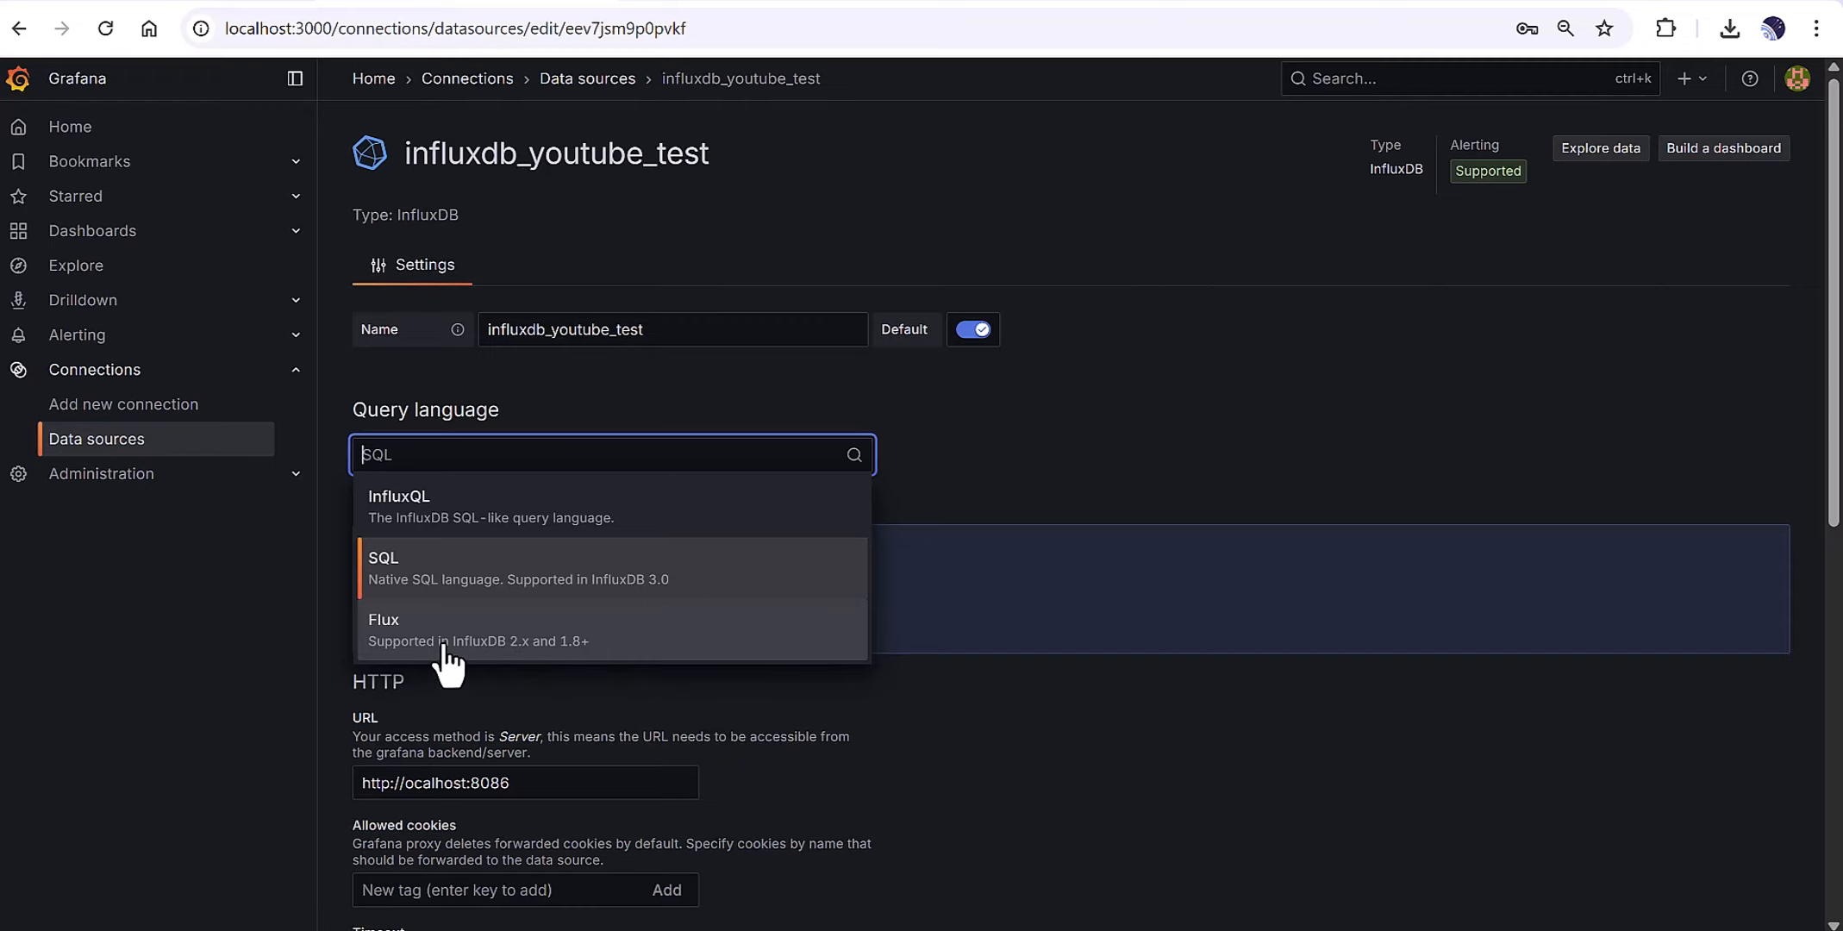
left_click(1052, 746)
Switch off the With Credentials toggle.
scroll(1048, 743, "down", 2)
scroll(1043, 742, "down", 6)
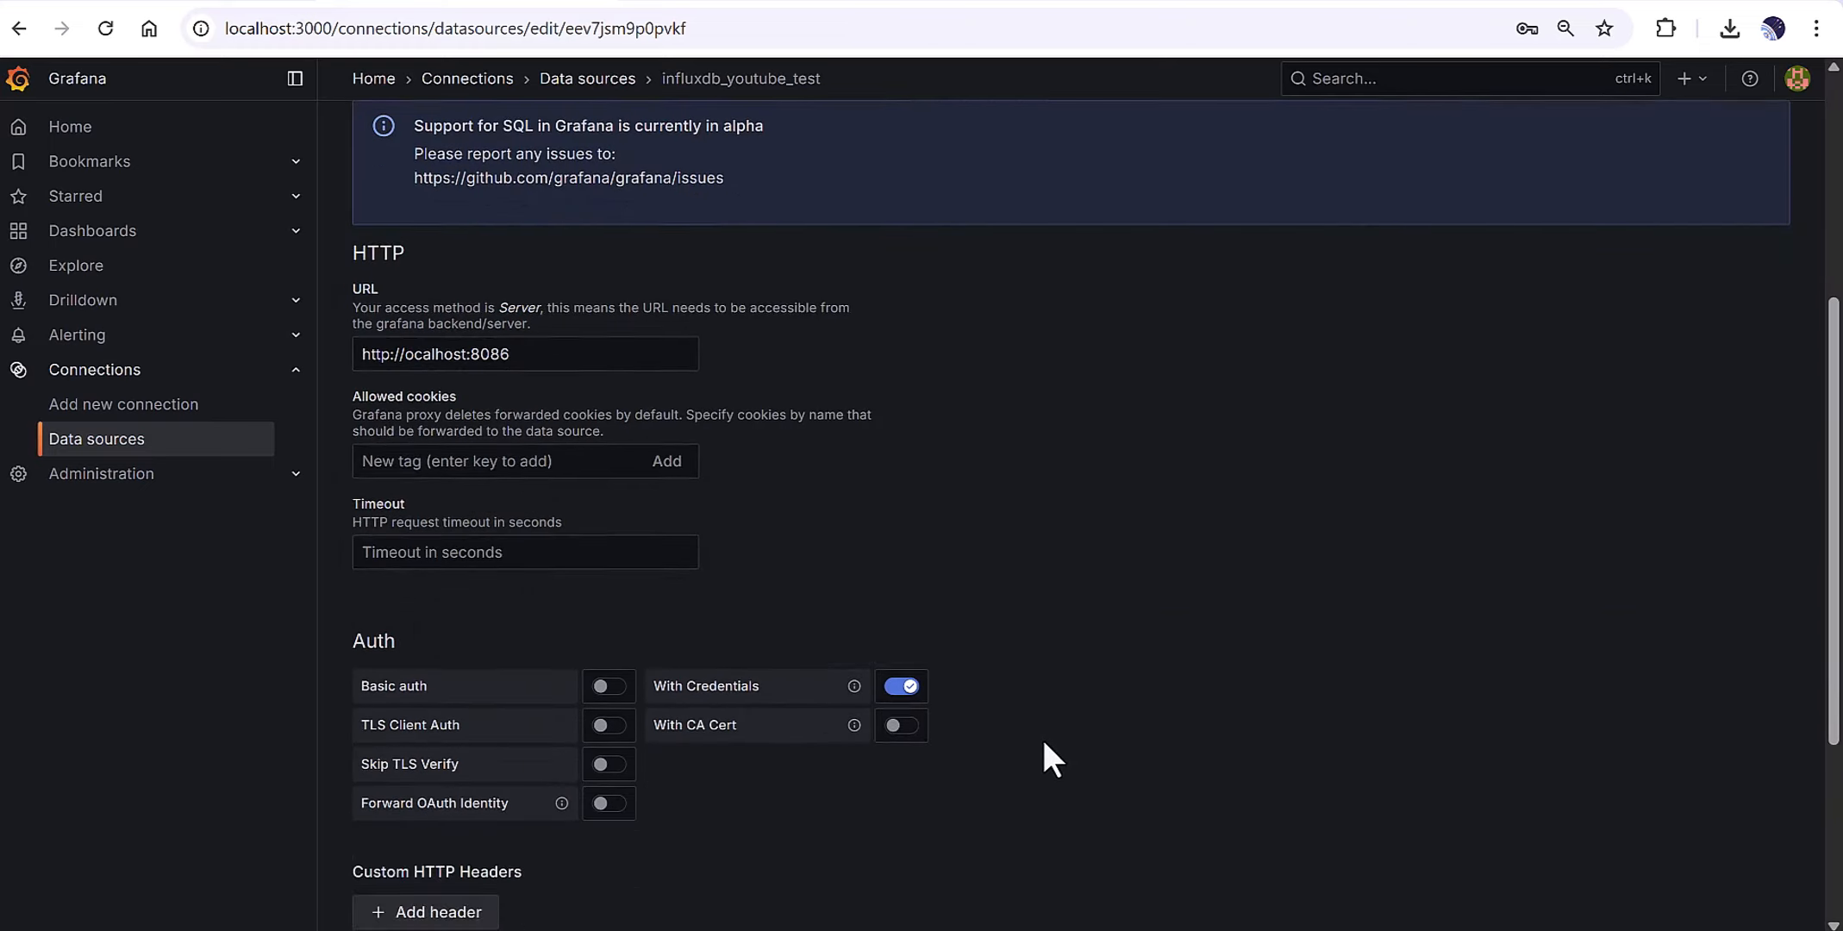
scroll(1041, 739, "up", 6)
scroll(1043, 739, "up", 2)
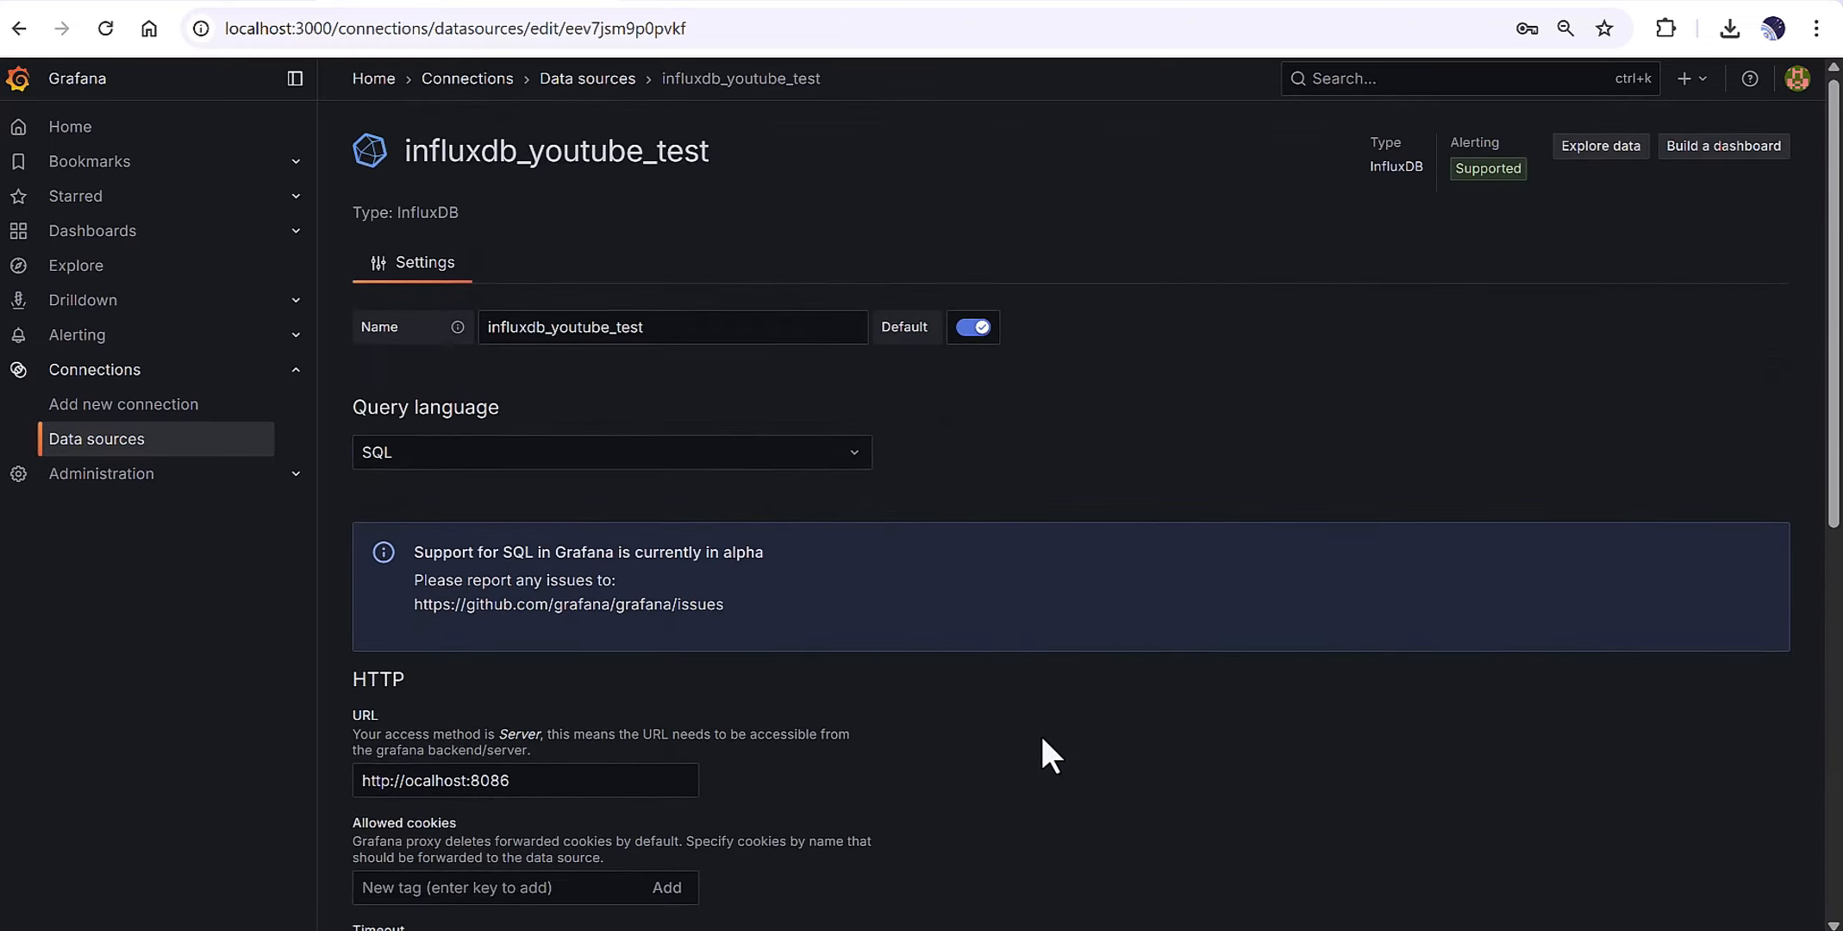
scroll(1168, 613, "down", 5)
scroll(1166, 613, "down", 2)
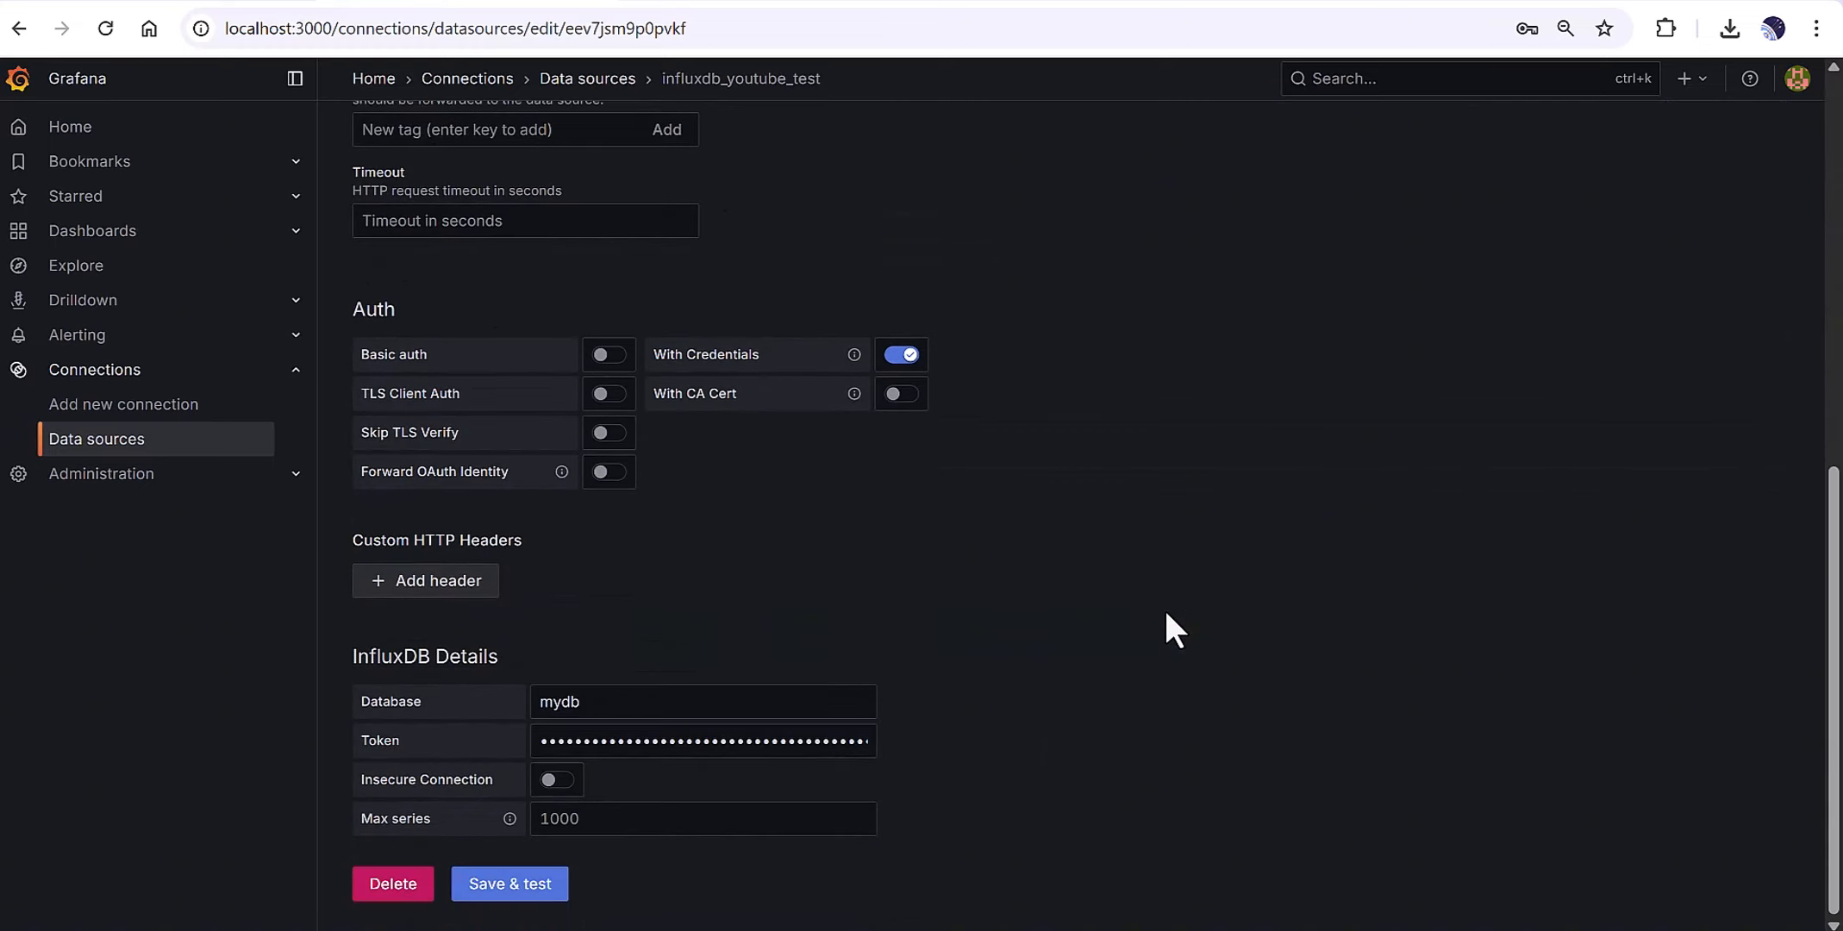
left_click(908, 355)
Save and test the data source, which returns a flightsql name-resolver error.
left_click(509, 885)
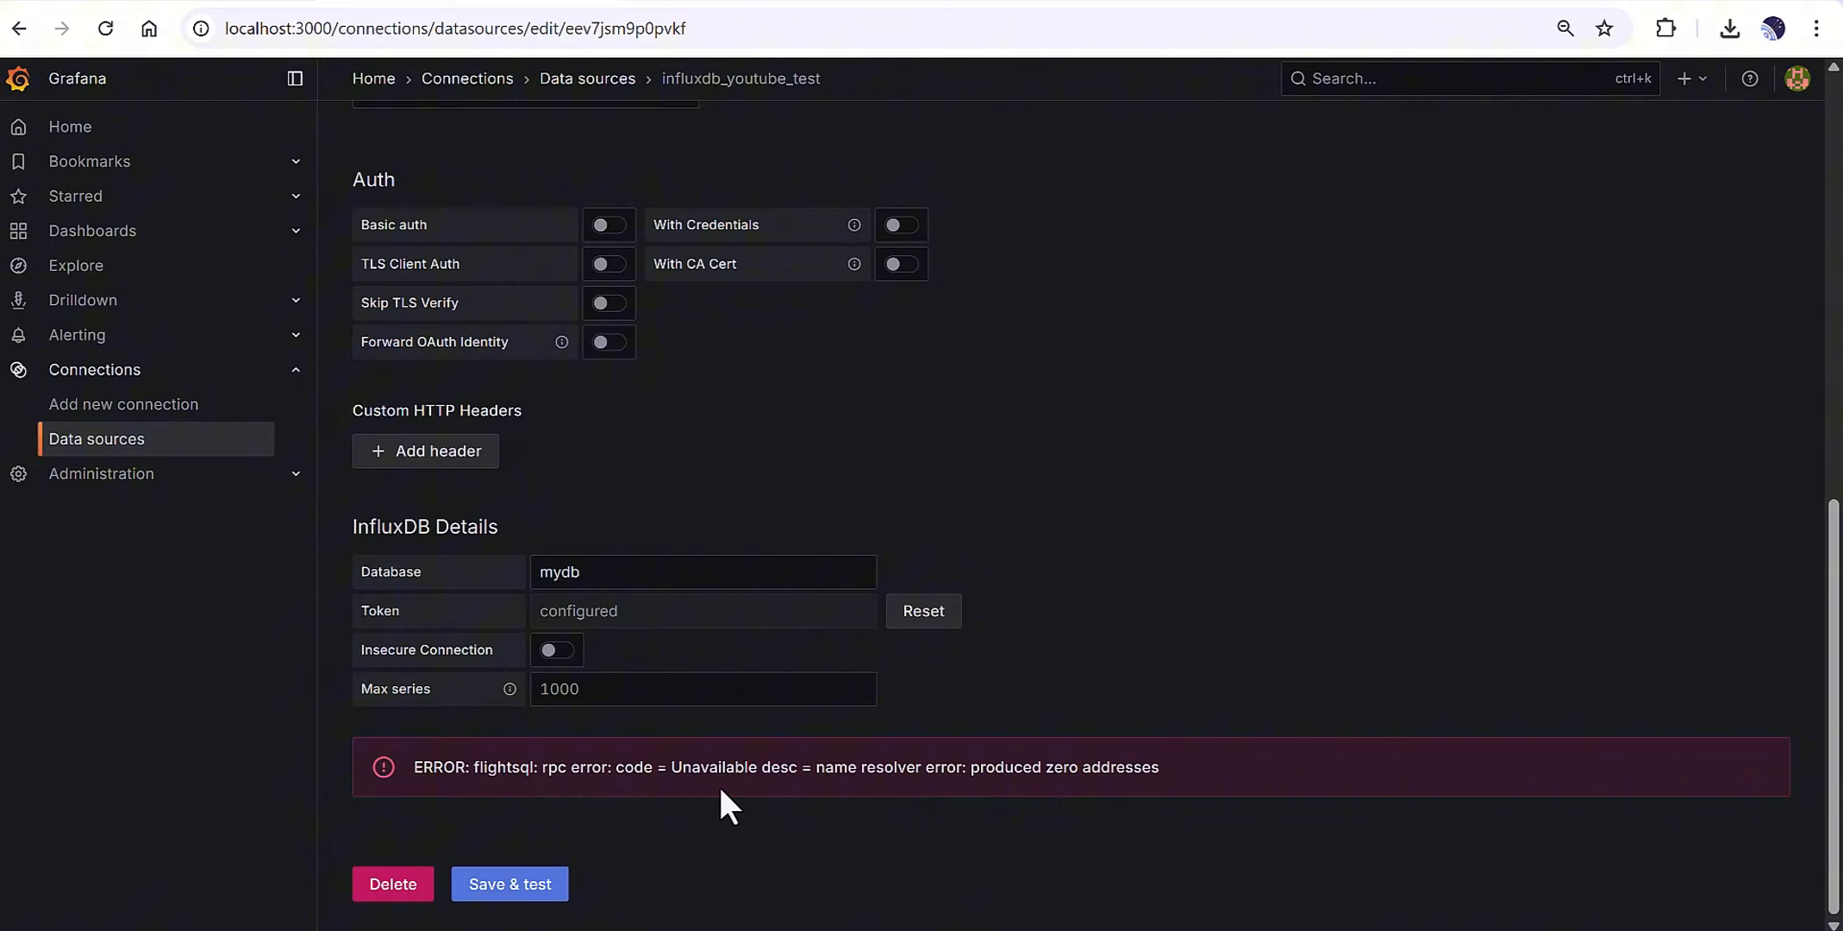
scroll(849, 381, "up", 1)
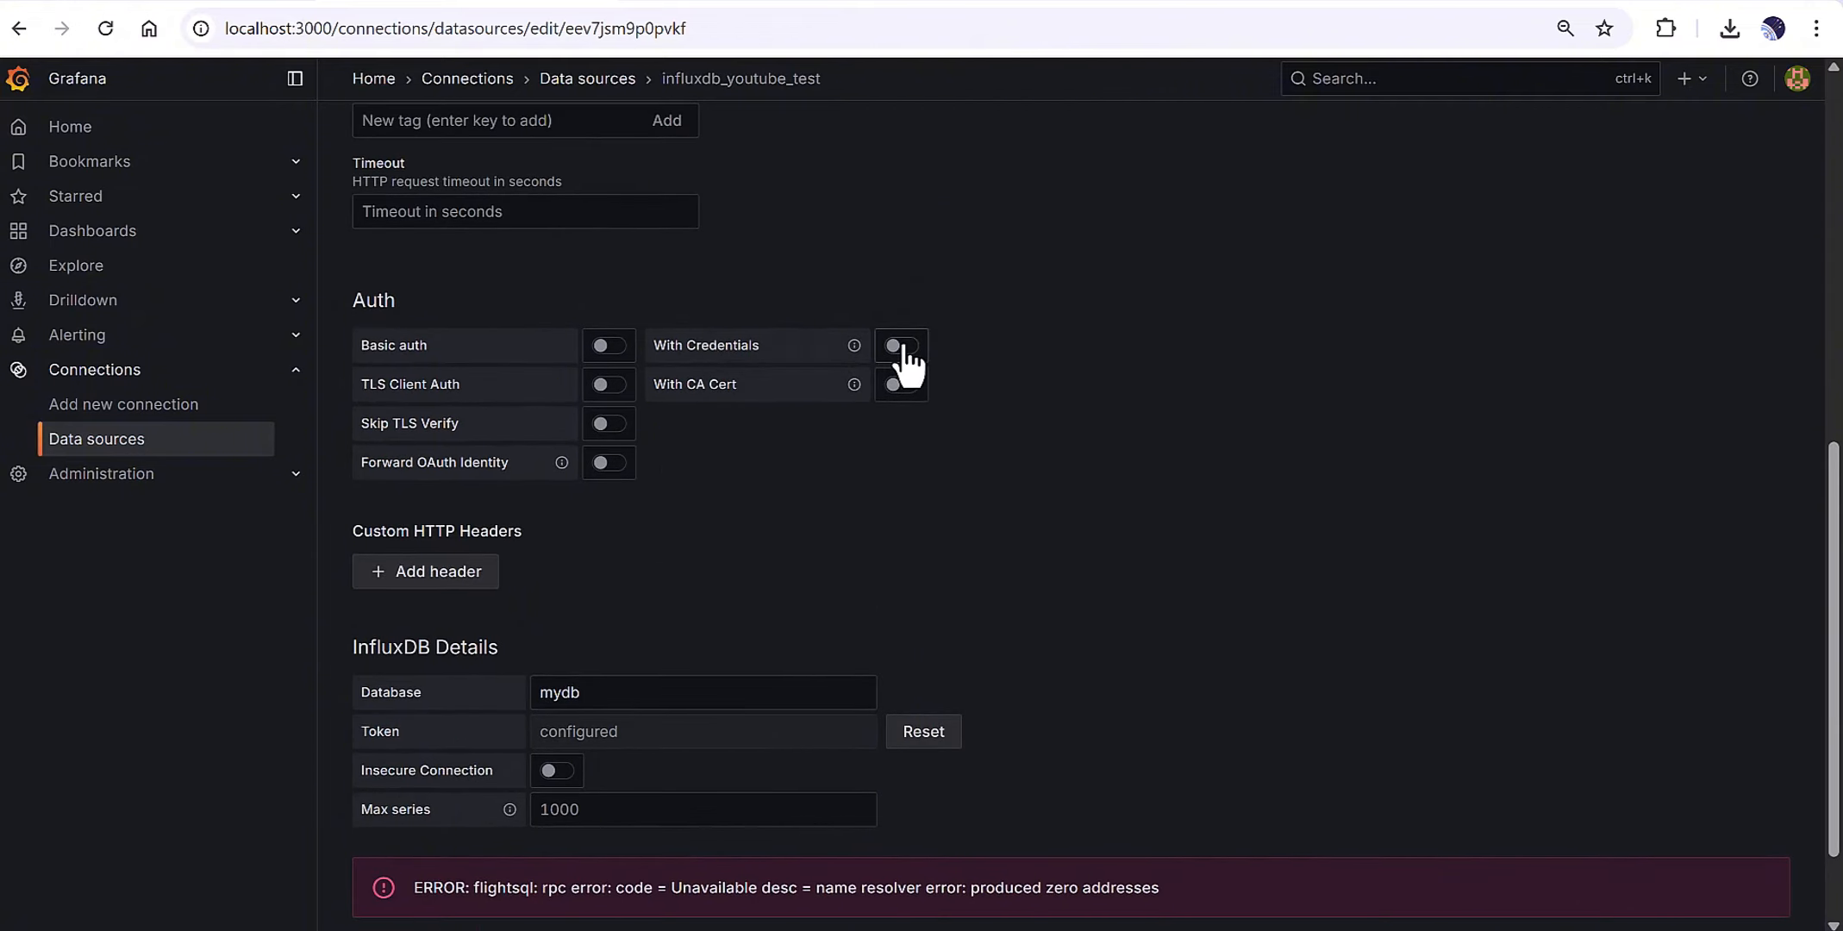
scroll(1524, 375, "up", 6)
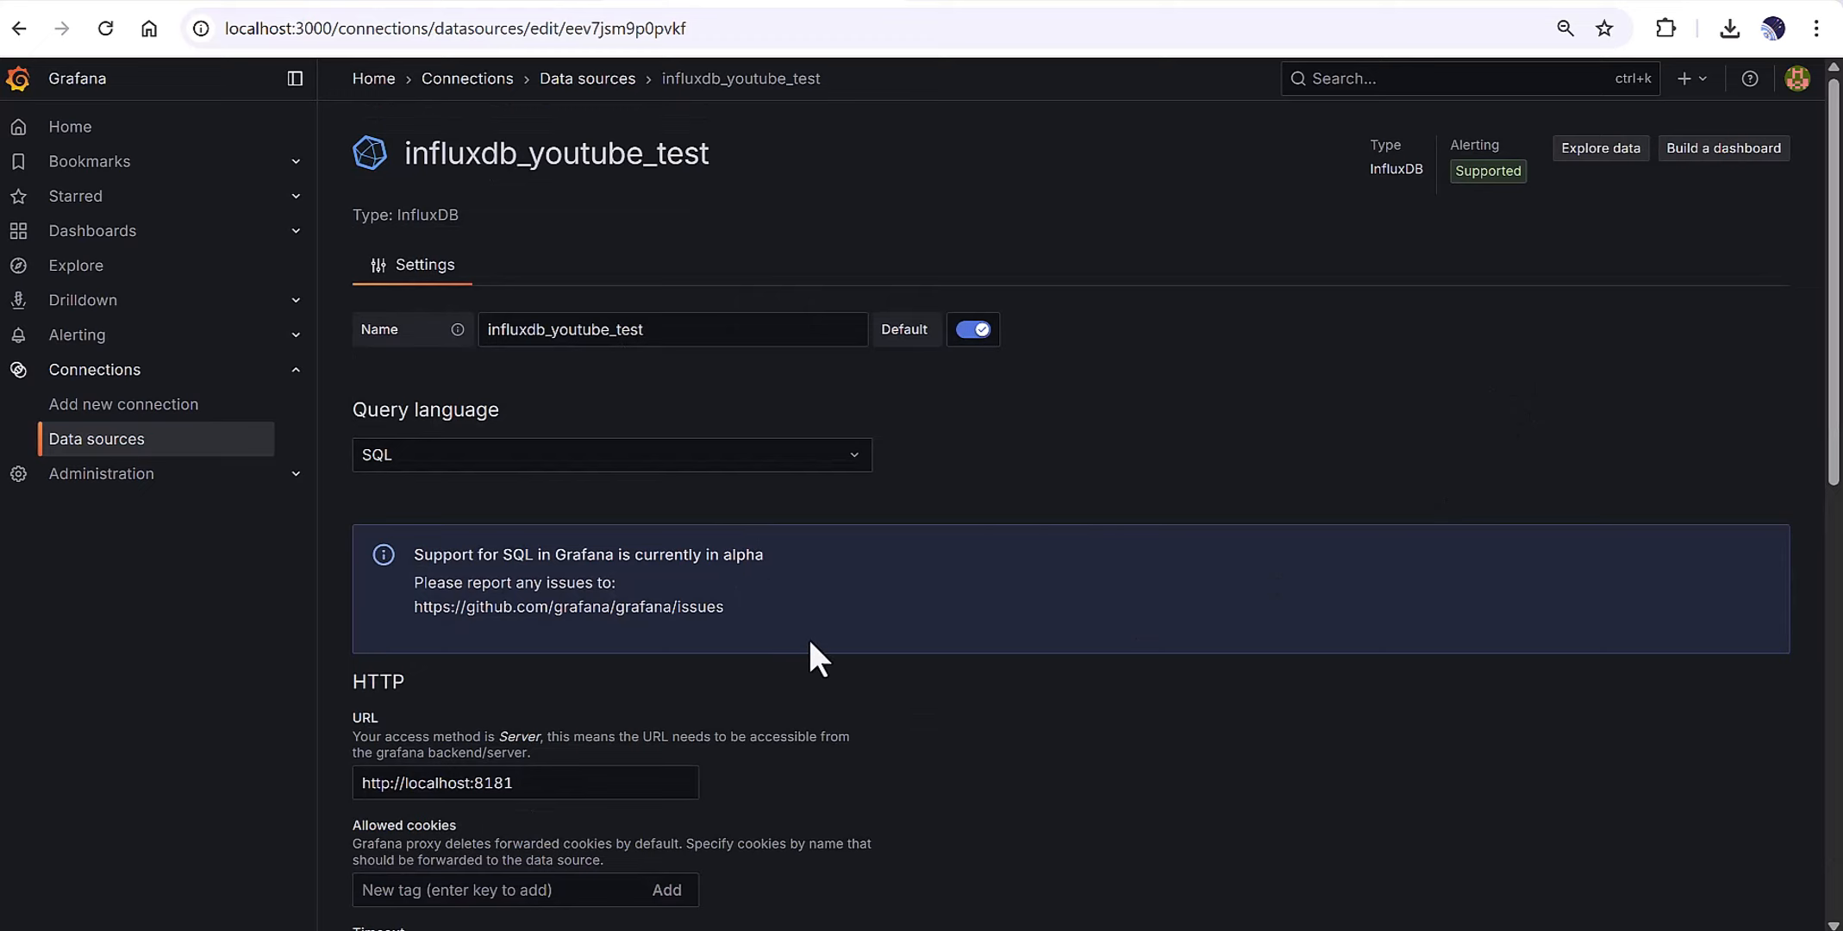
scroll(823, 645, "down", 2)
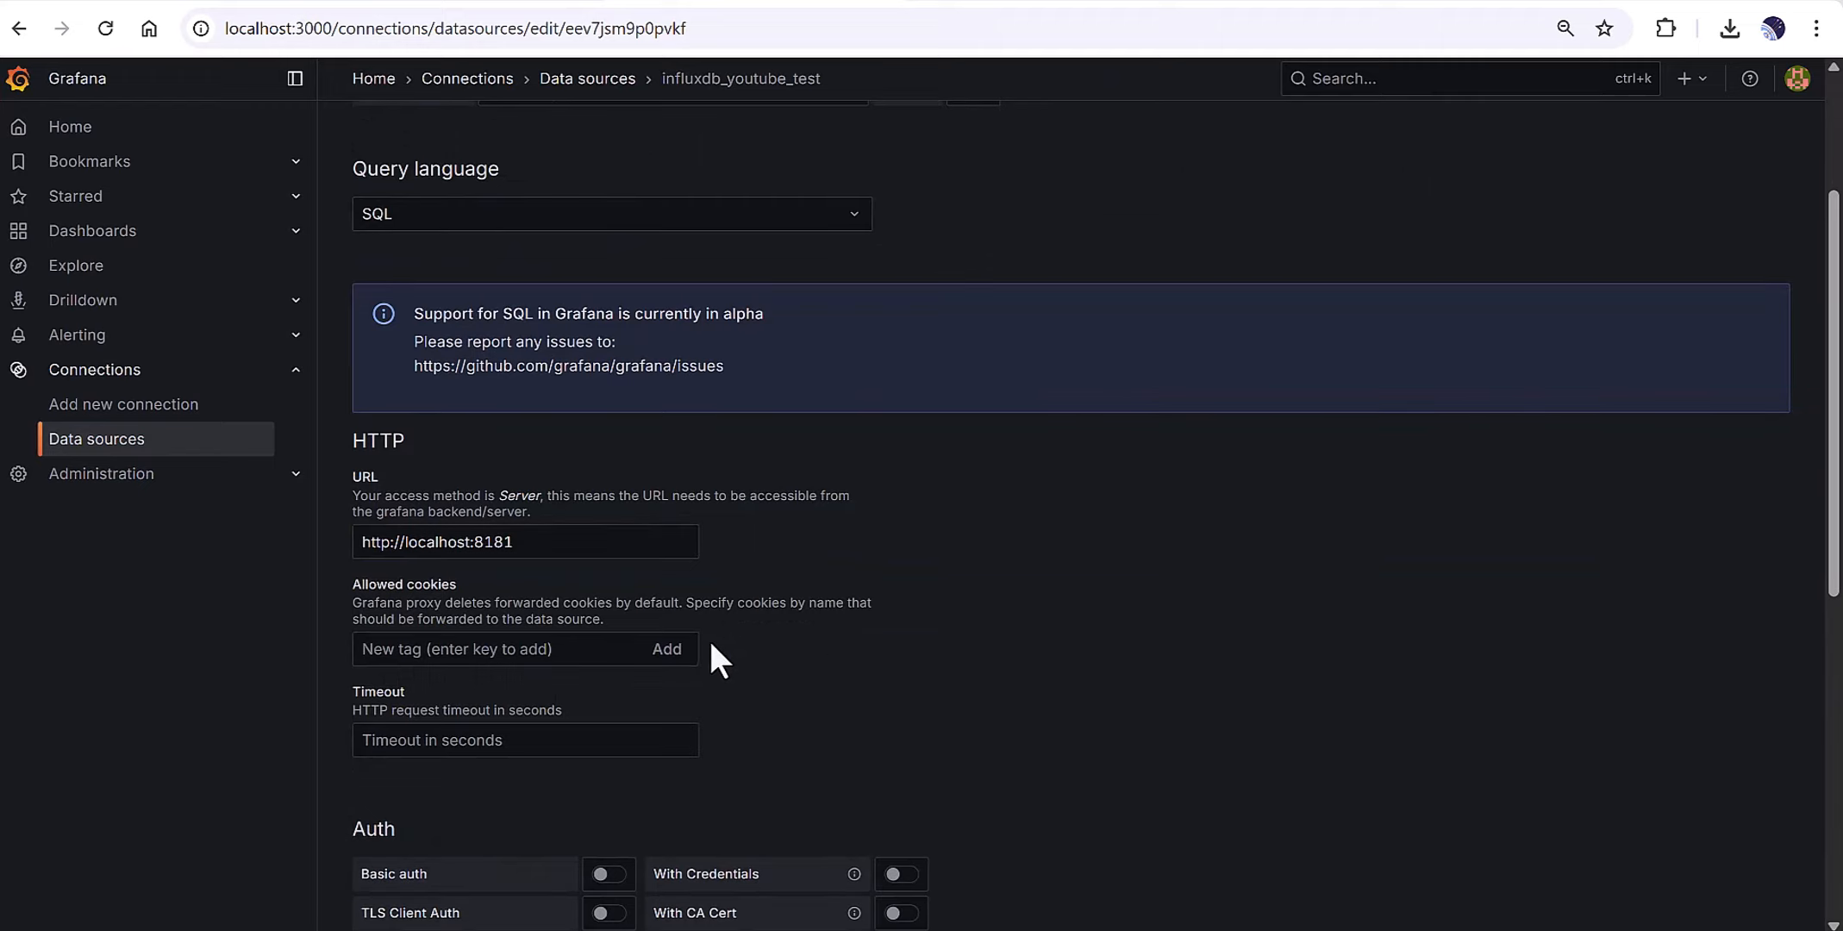
left_click_drag(562, 548, 308, 569)
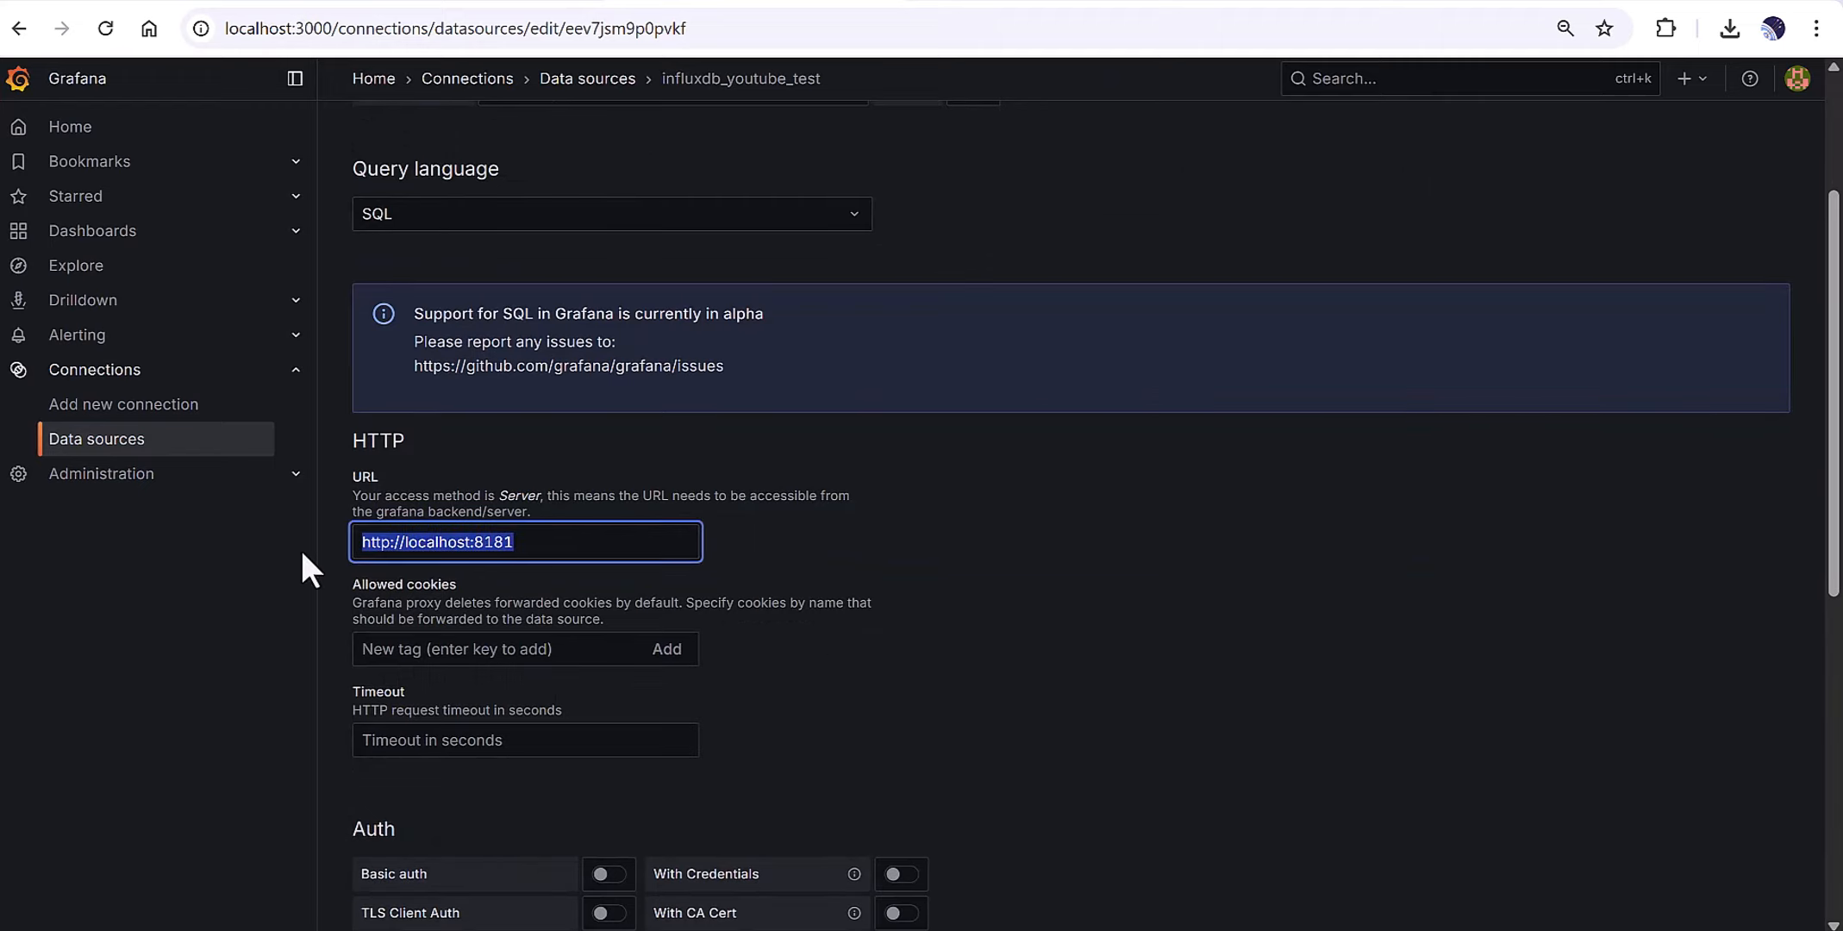
left_click(394, 548)
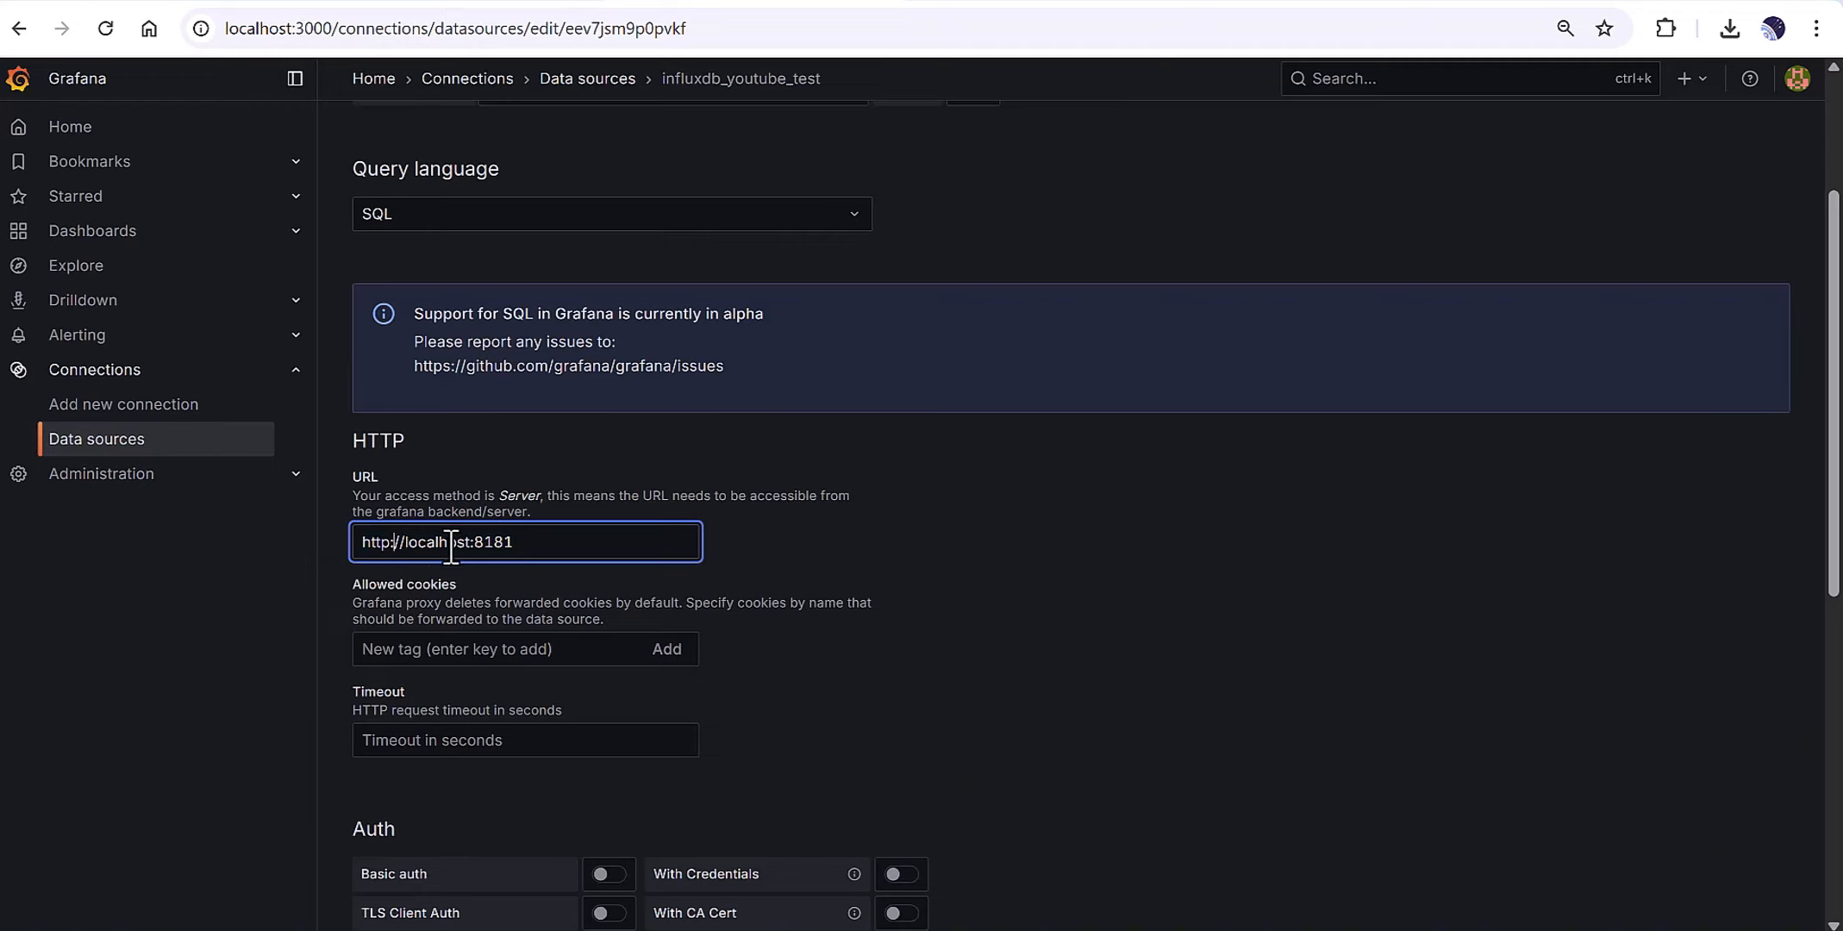
left_click_drag(543, 550, 481, 552)
left_click(414, 543)
key("BackSpace")
type("l")
left_click_drag(595, 540, 316, 531)
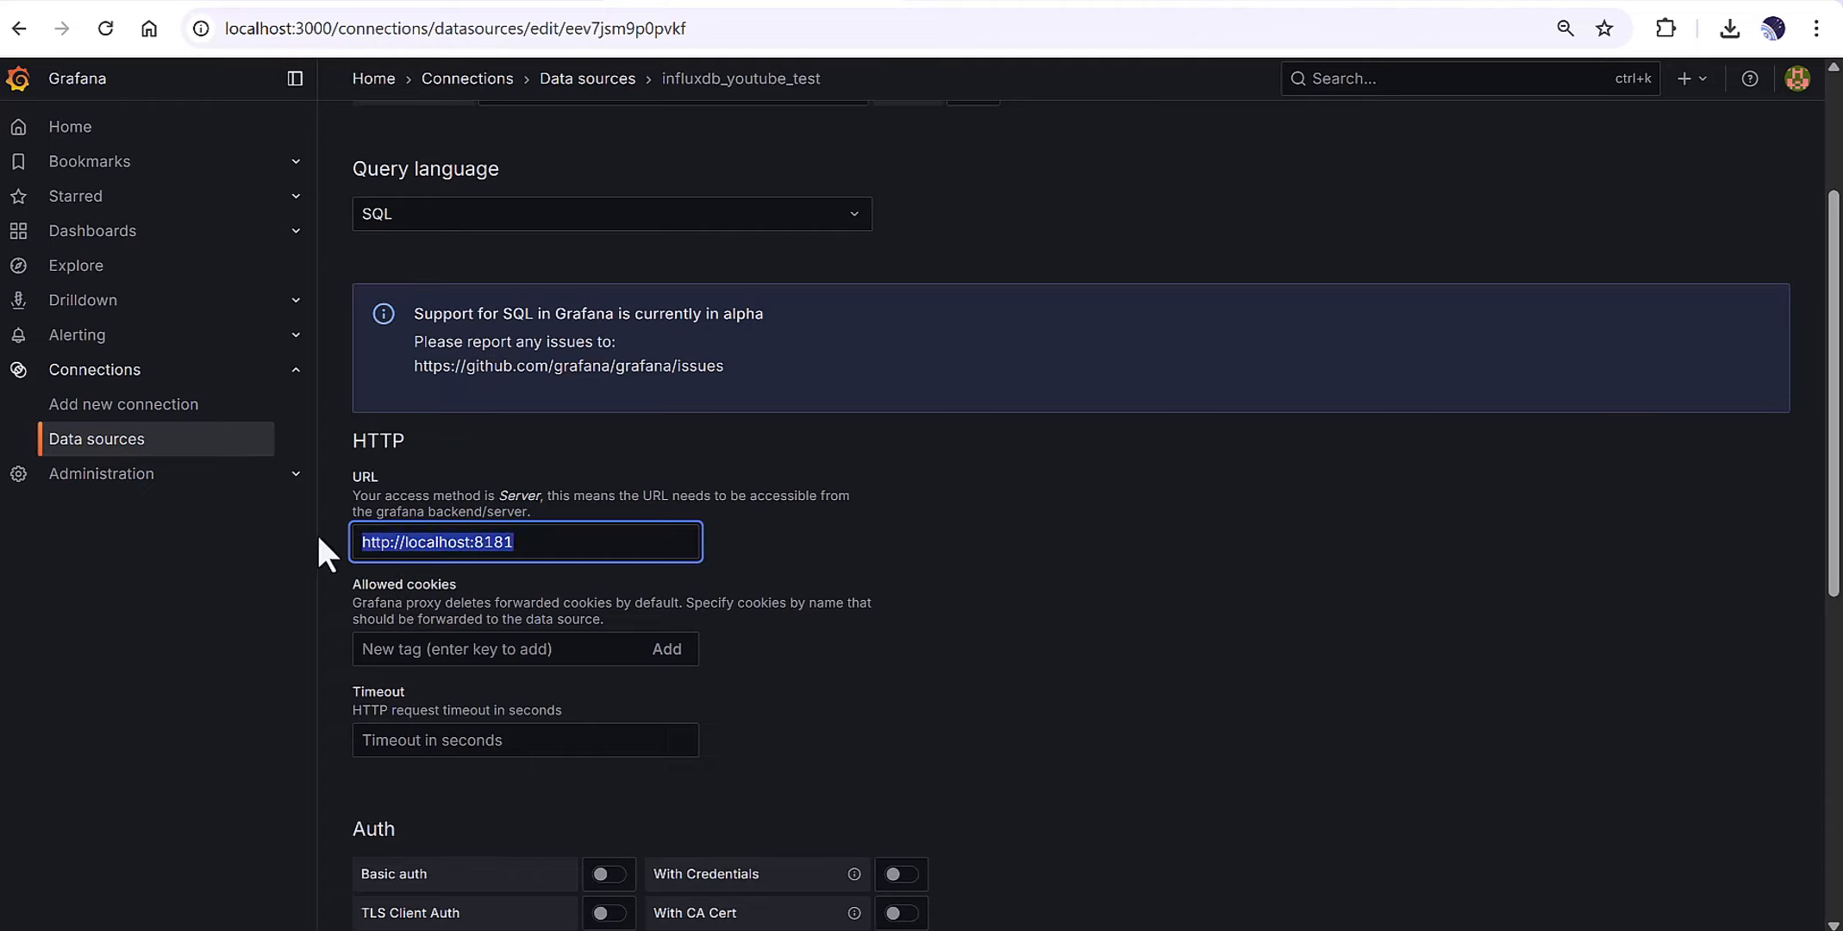
left_click(963, 562)
scroll(984, 587, "down", 5)
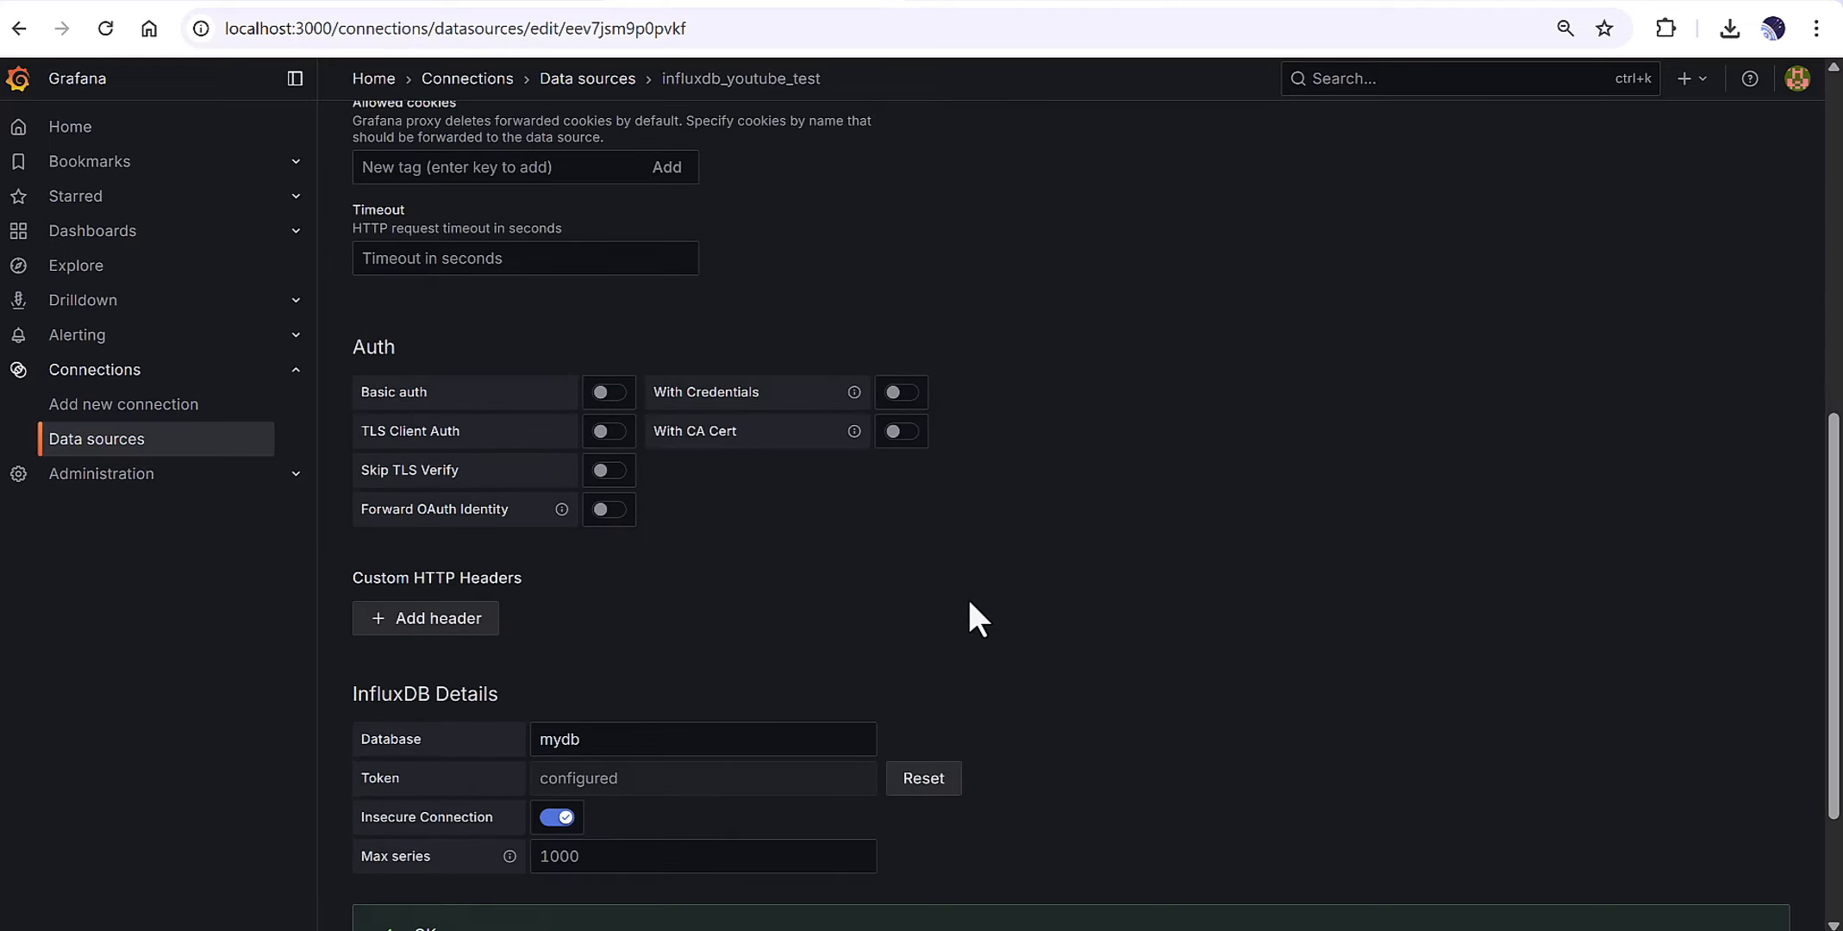
scroll(969, 602, "down", 2)
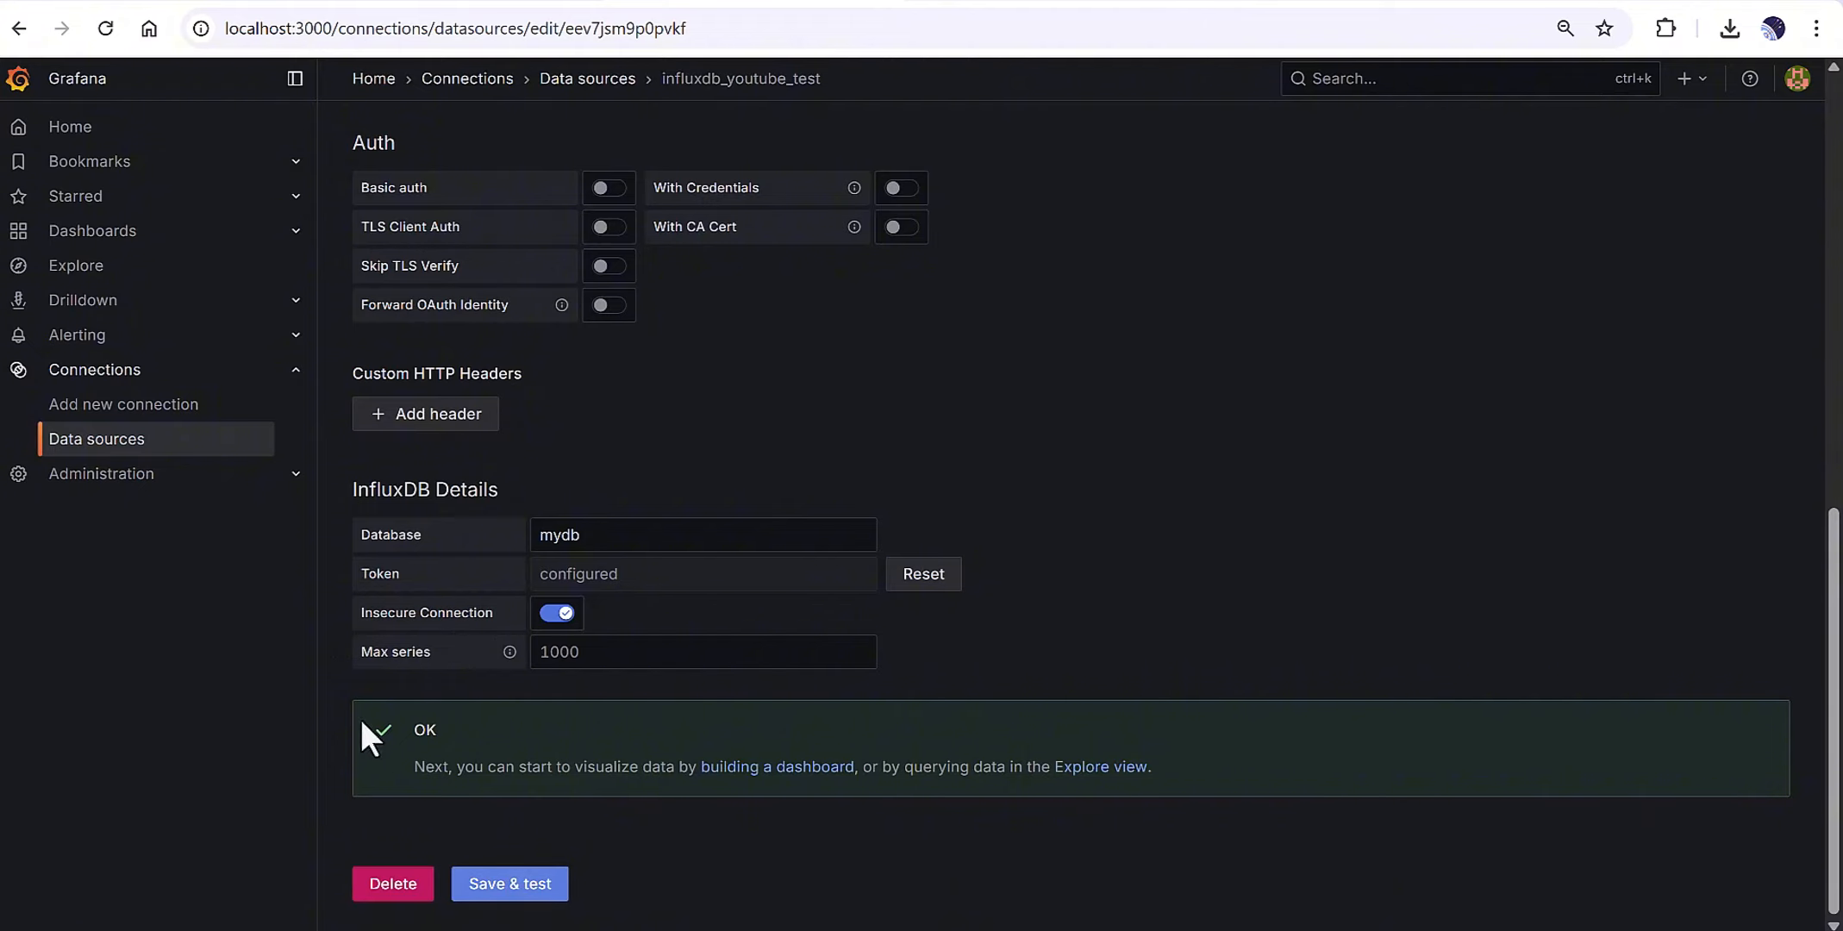
Save and re-test influxdb_youtube_test, confirming the connection check passes.
left_click(513, 887)
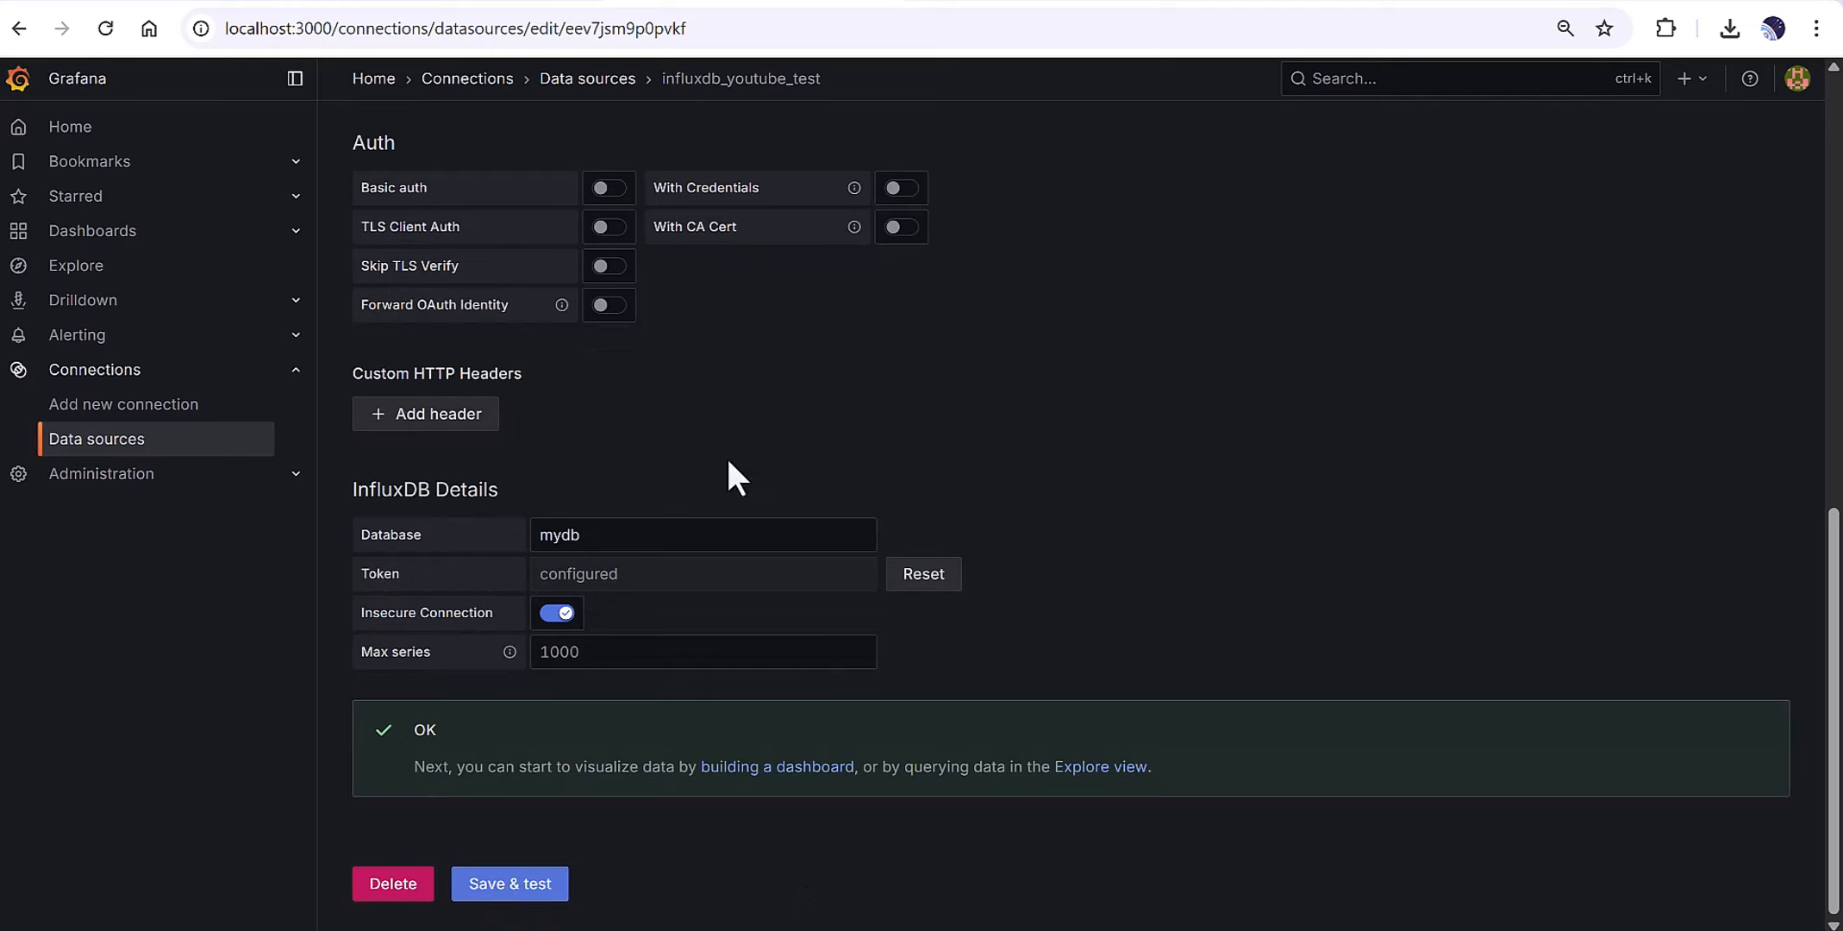
scroll(769, 481, "up", 8)
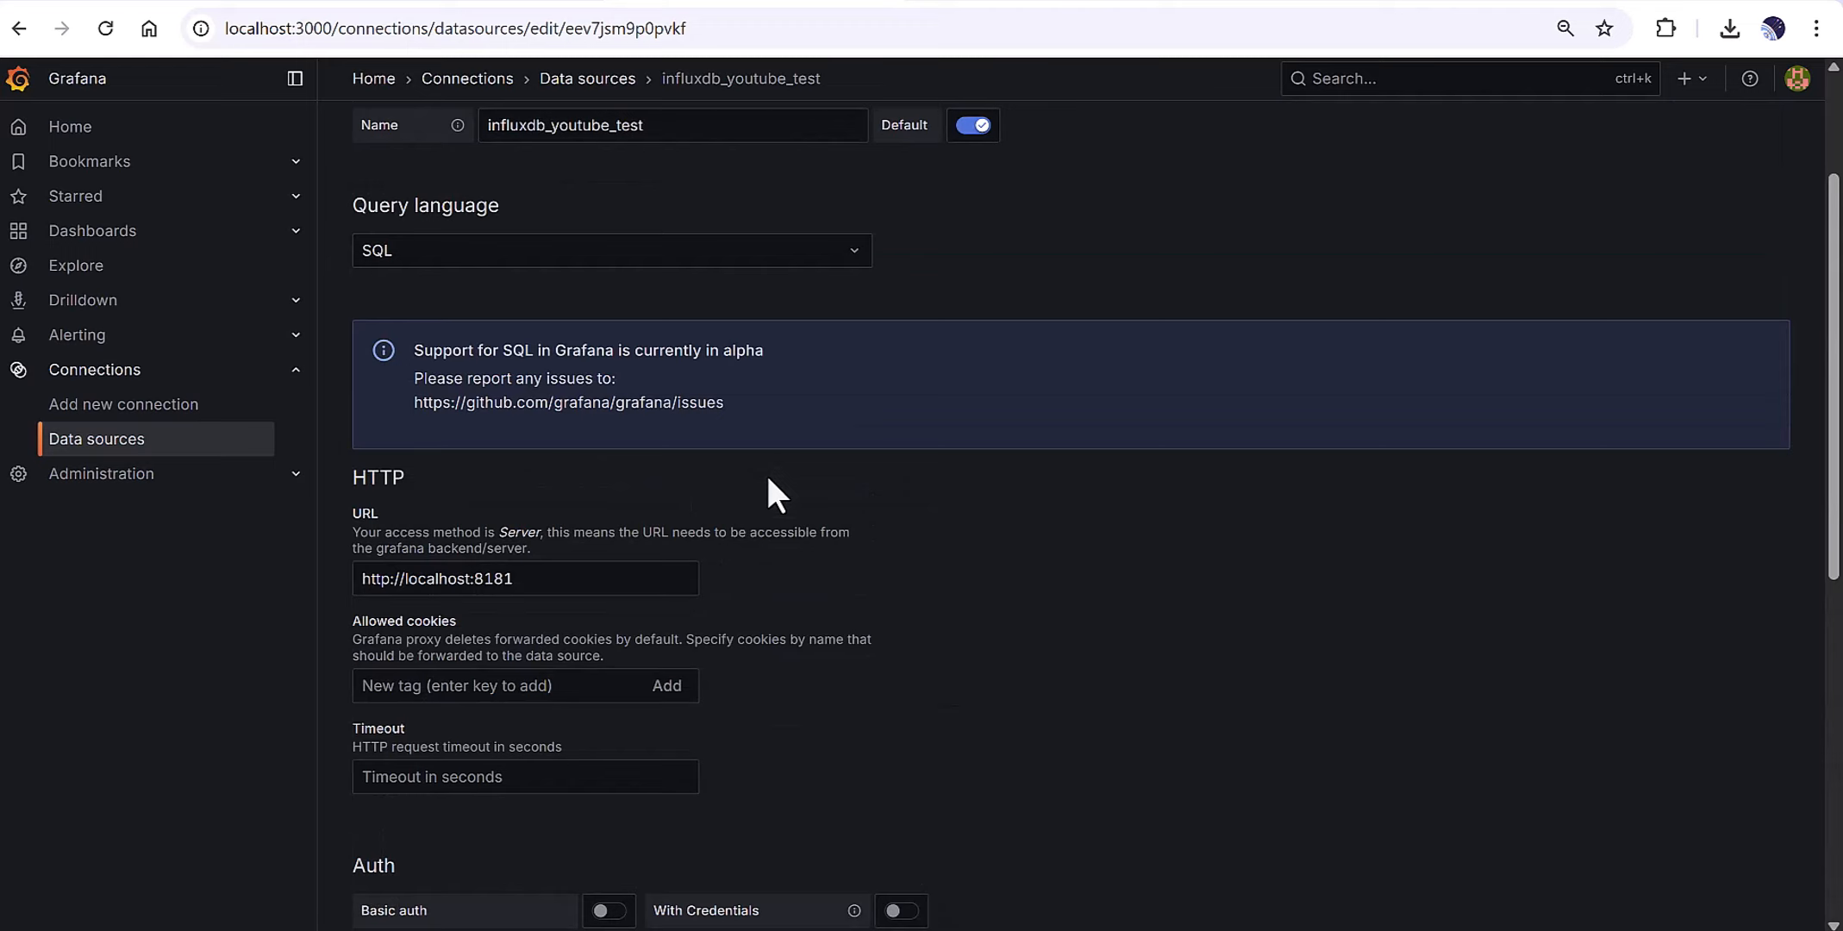
scroll(724, 494, "down", 8)
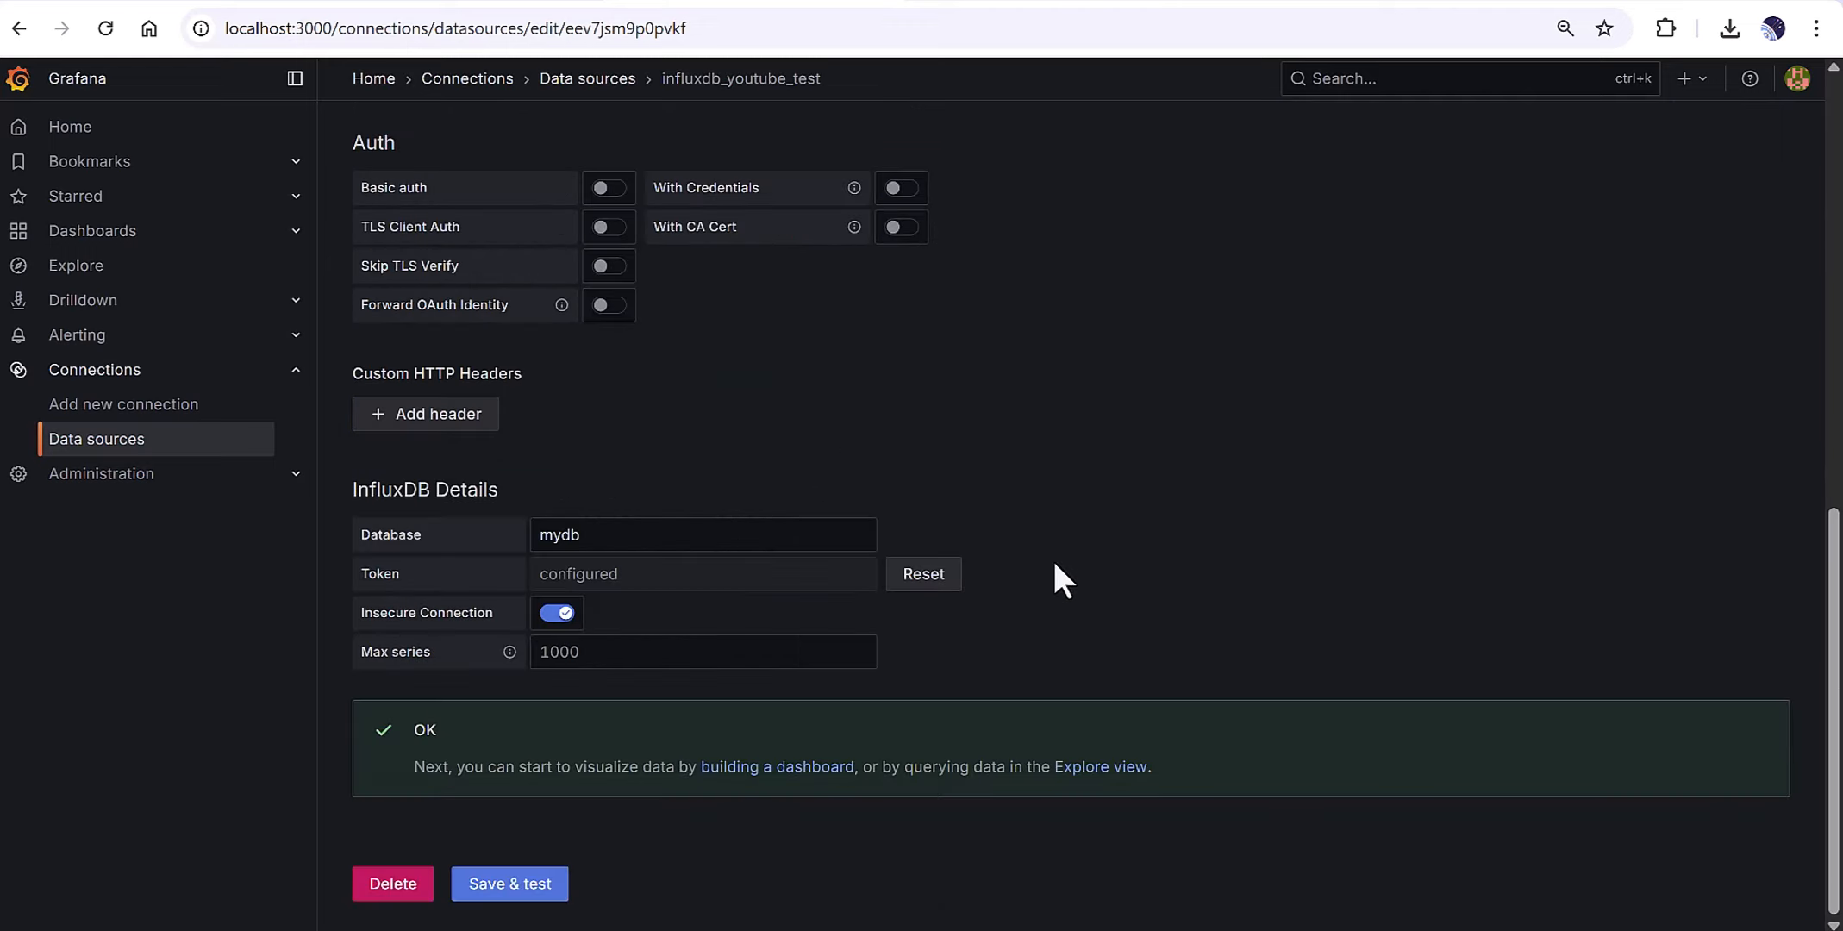
Open the Dashboards page in a new browser tab.
left_click(296, 231)
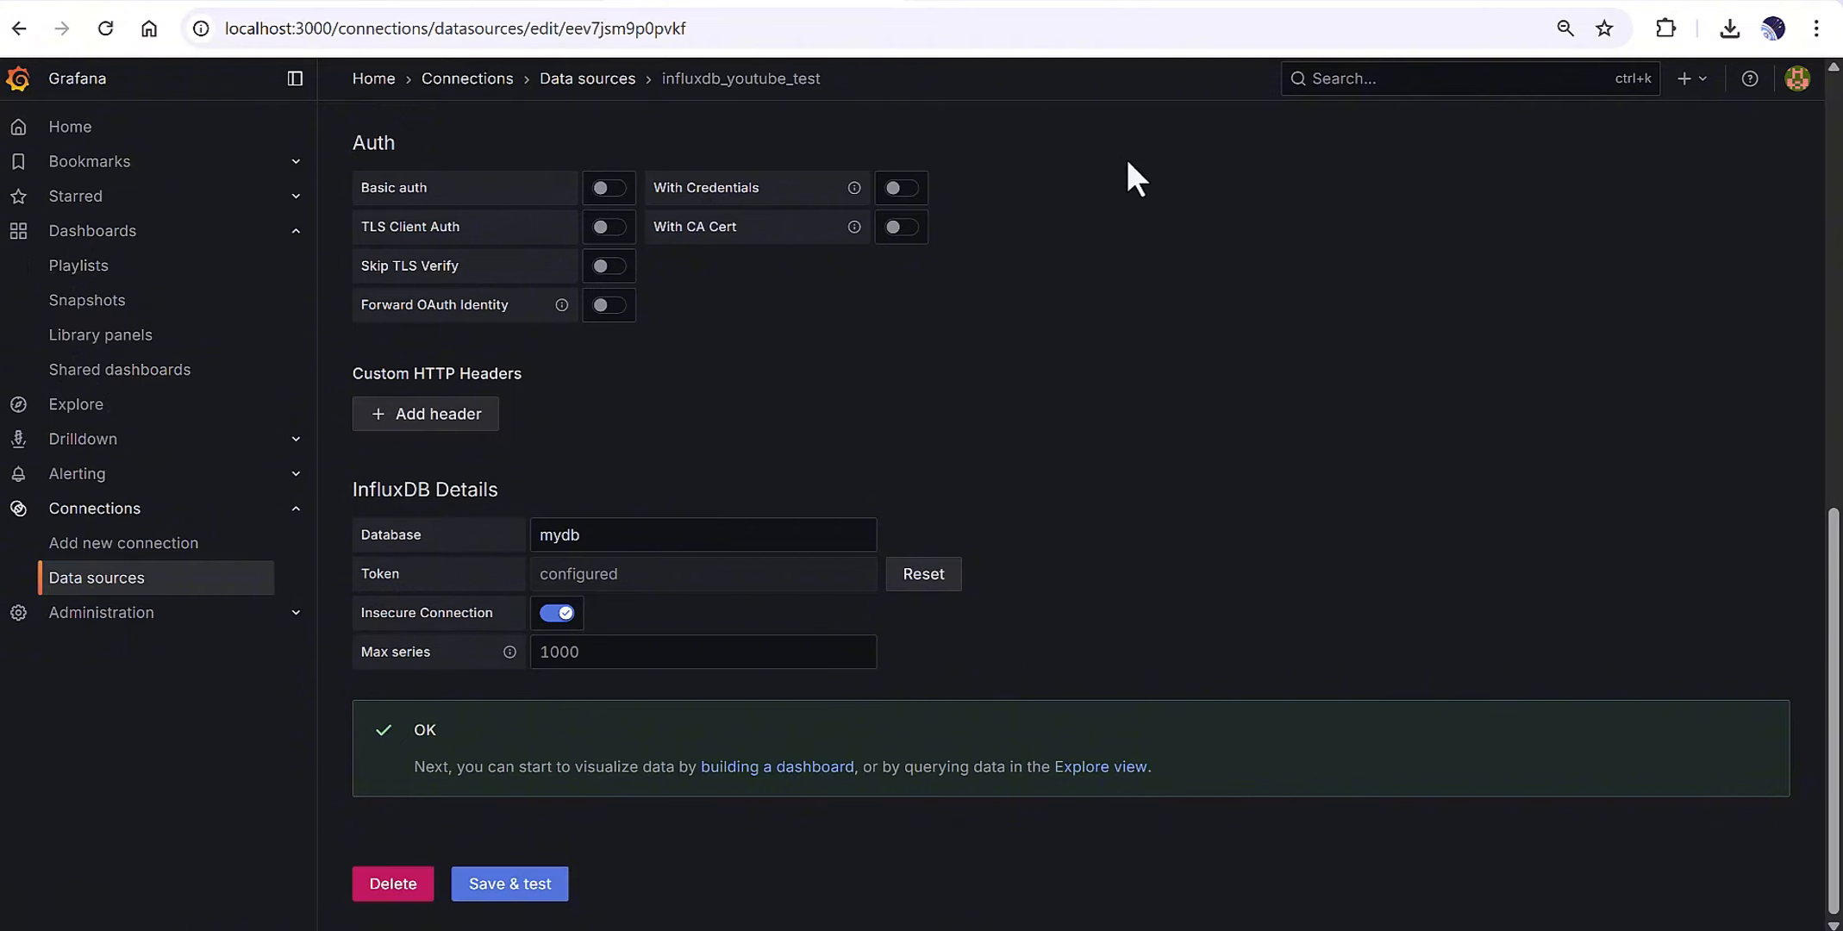
right_click(87, 238)
left_click(110, 269)
Open Dashboard_1 in the new tab and view its New panel on its own.
left_click(964, 2)
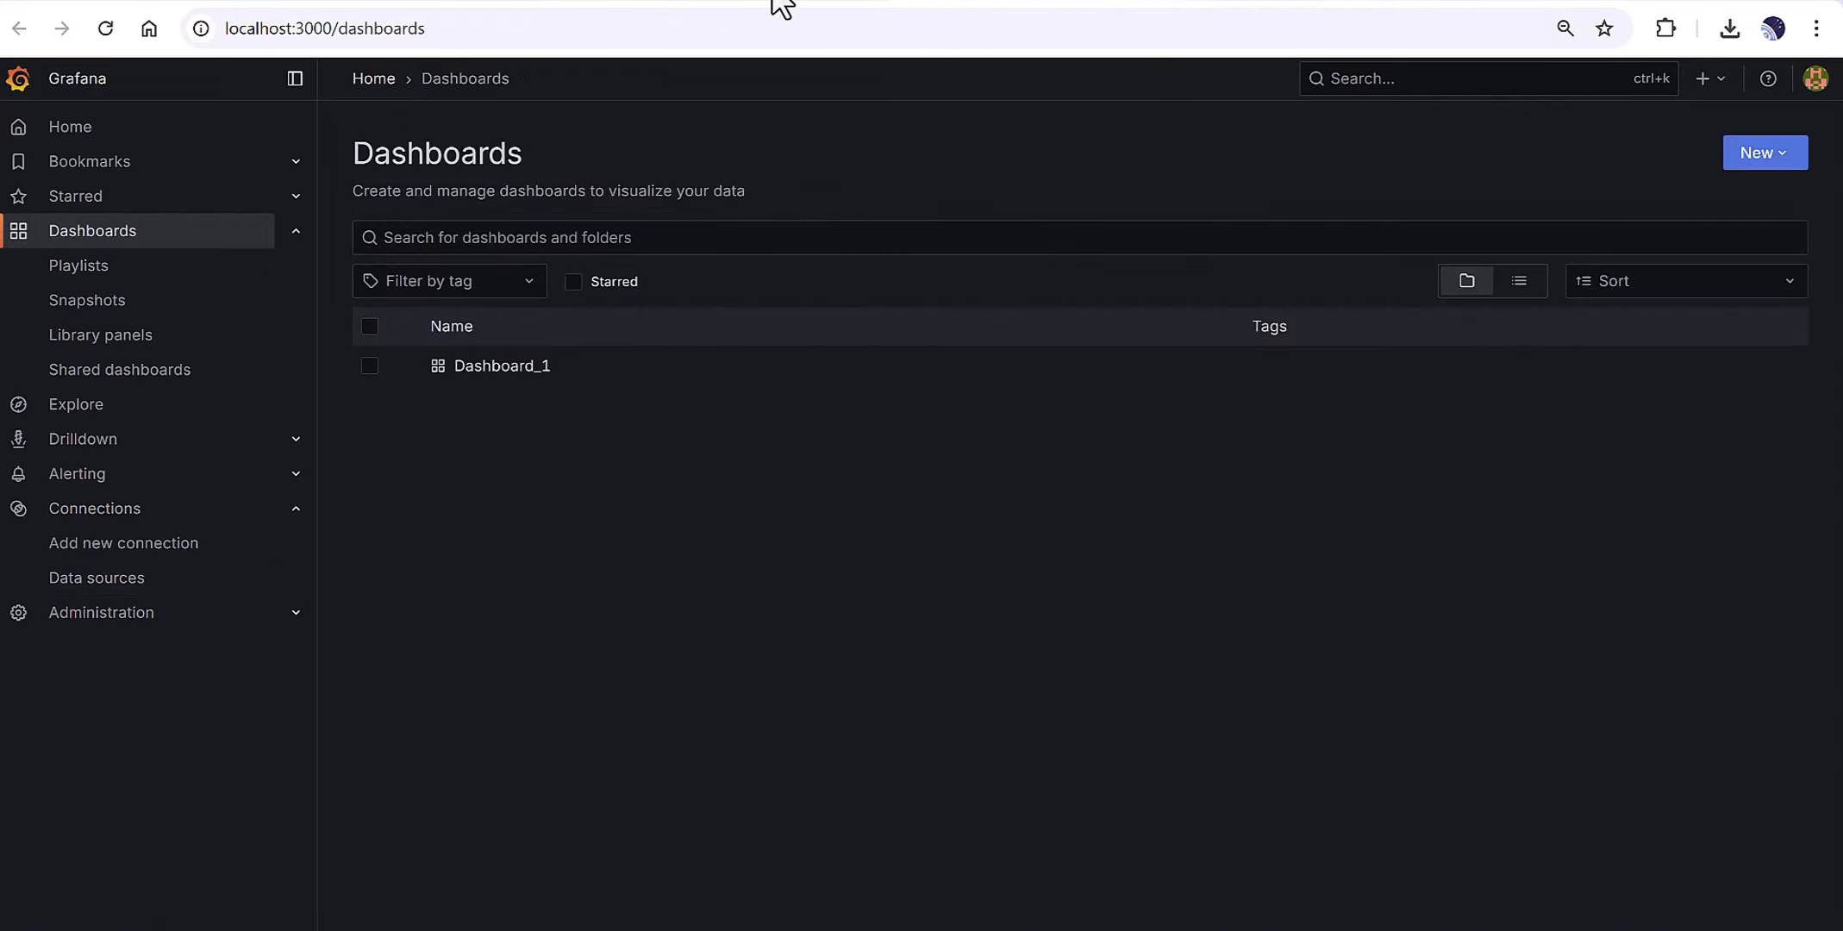
left_click(500, 370)
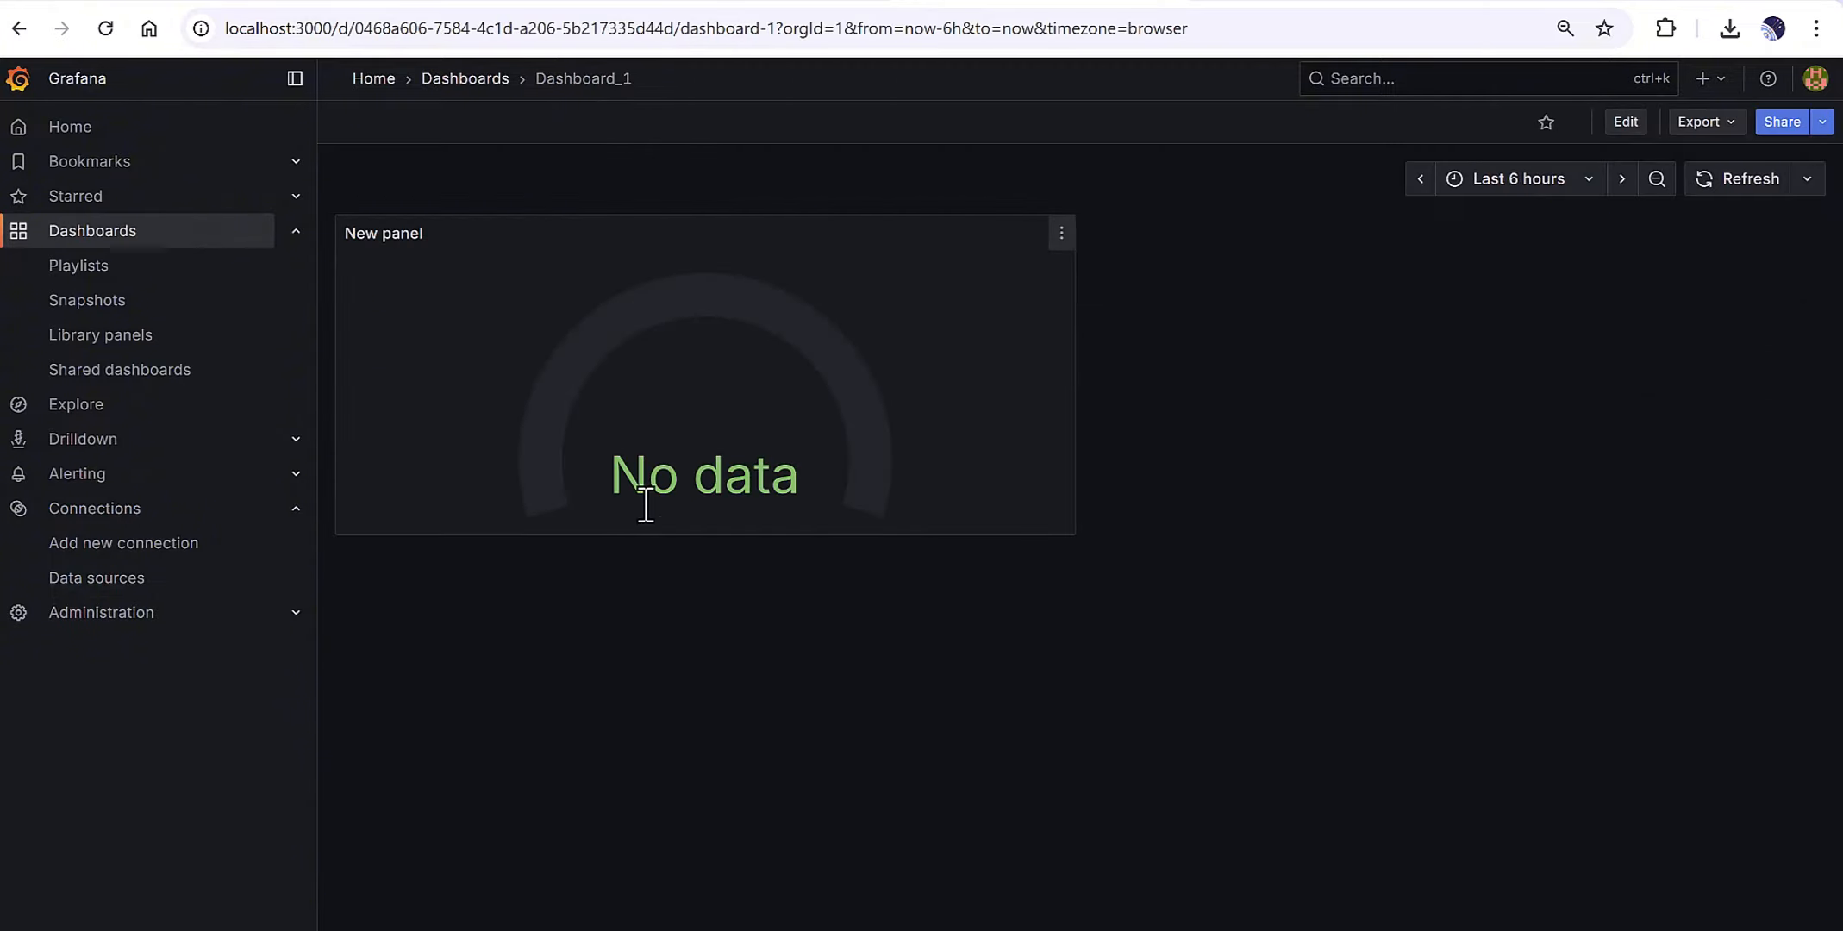
left_click(1060, 234)
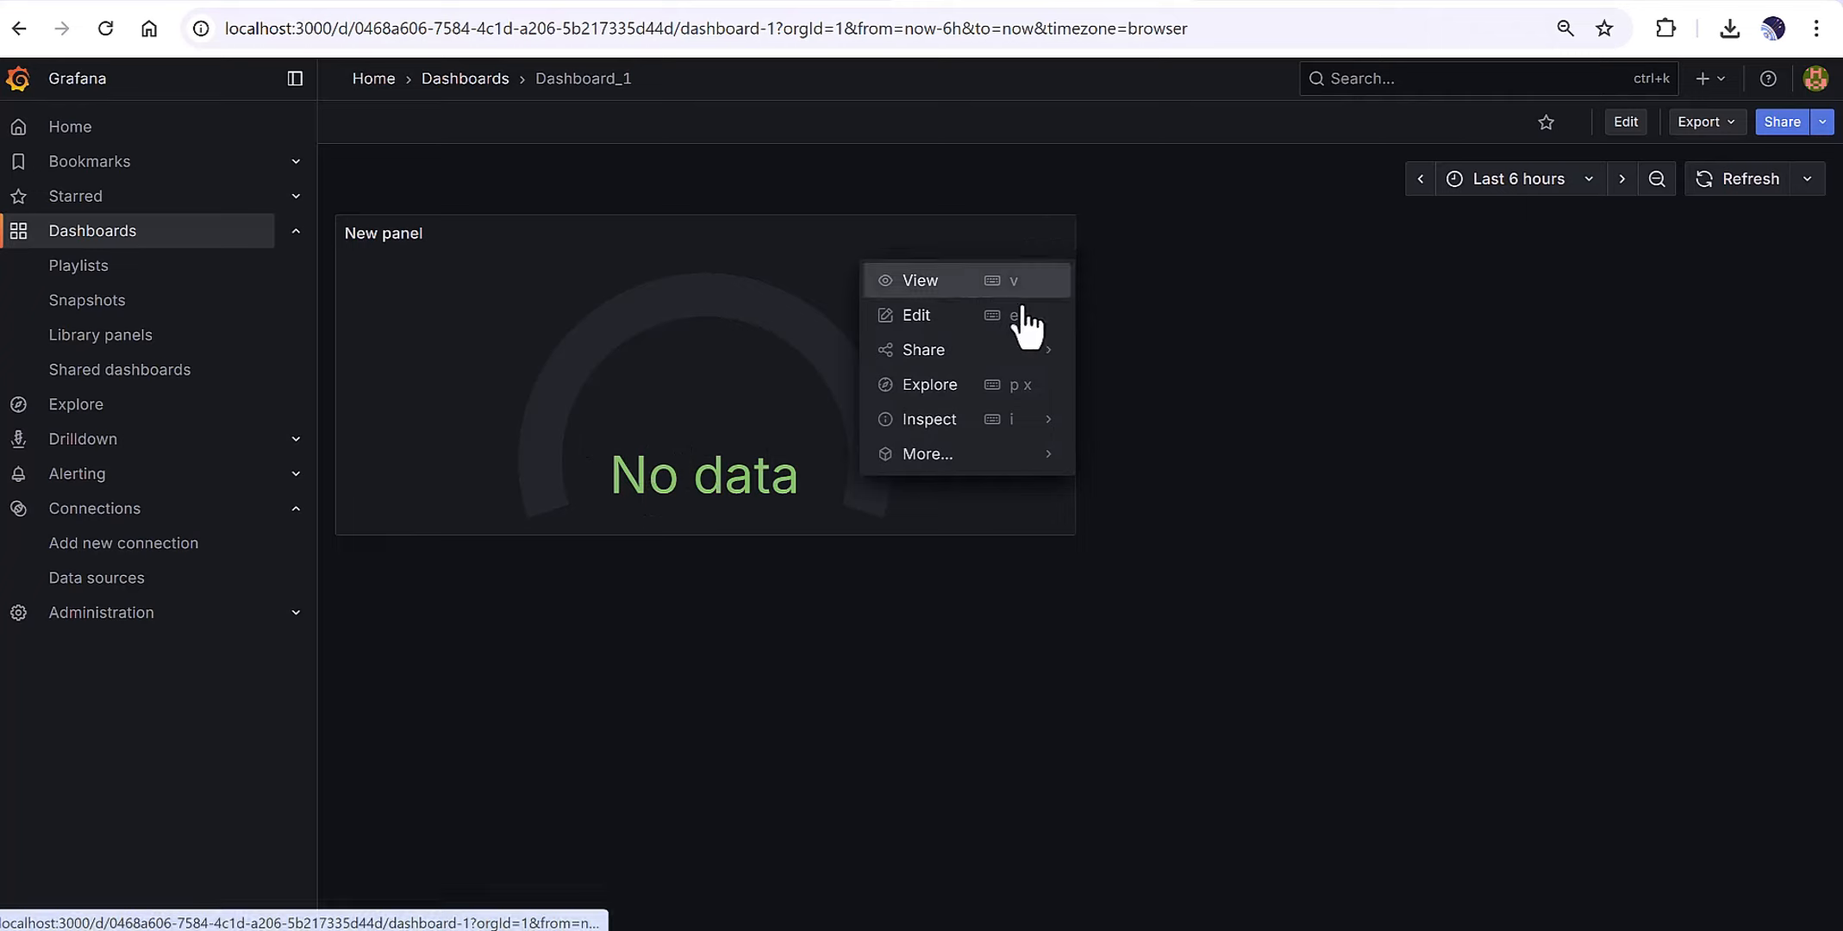
left_click(918, 281)
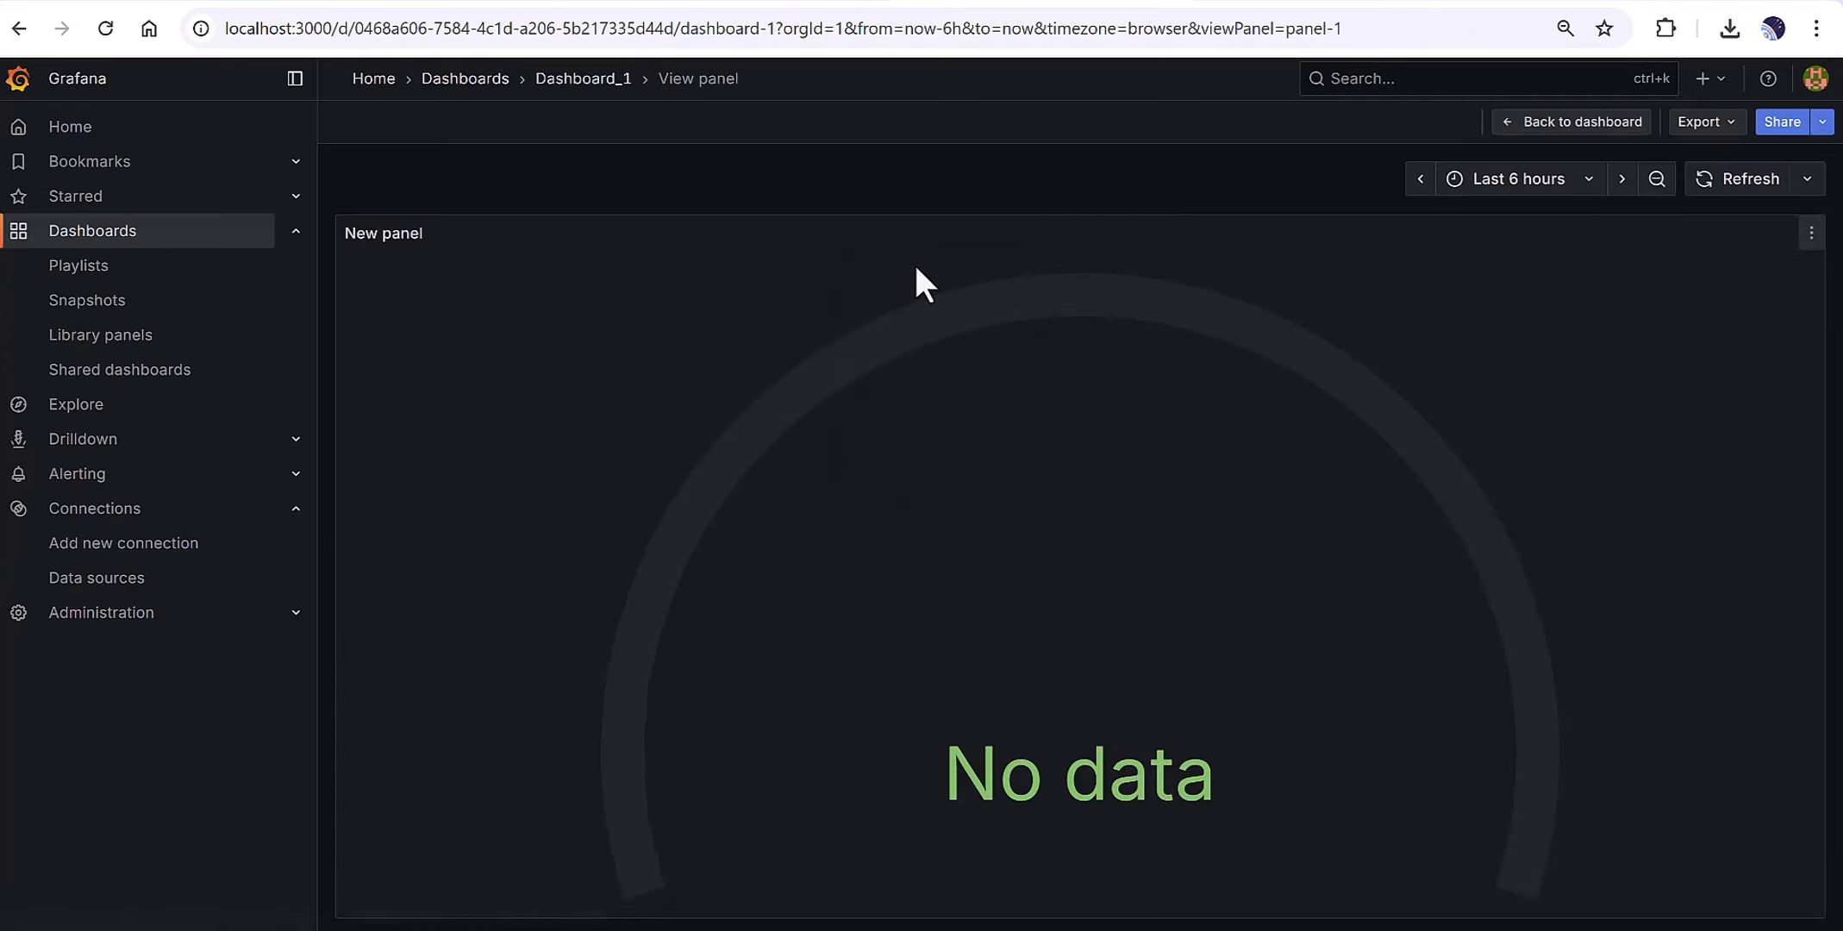
Reopen the New panel's options menu in single-panel view.
left_click(1809, 238)
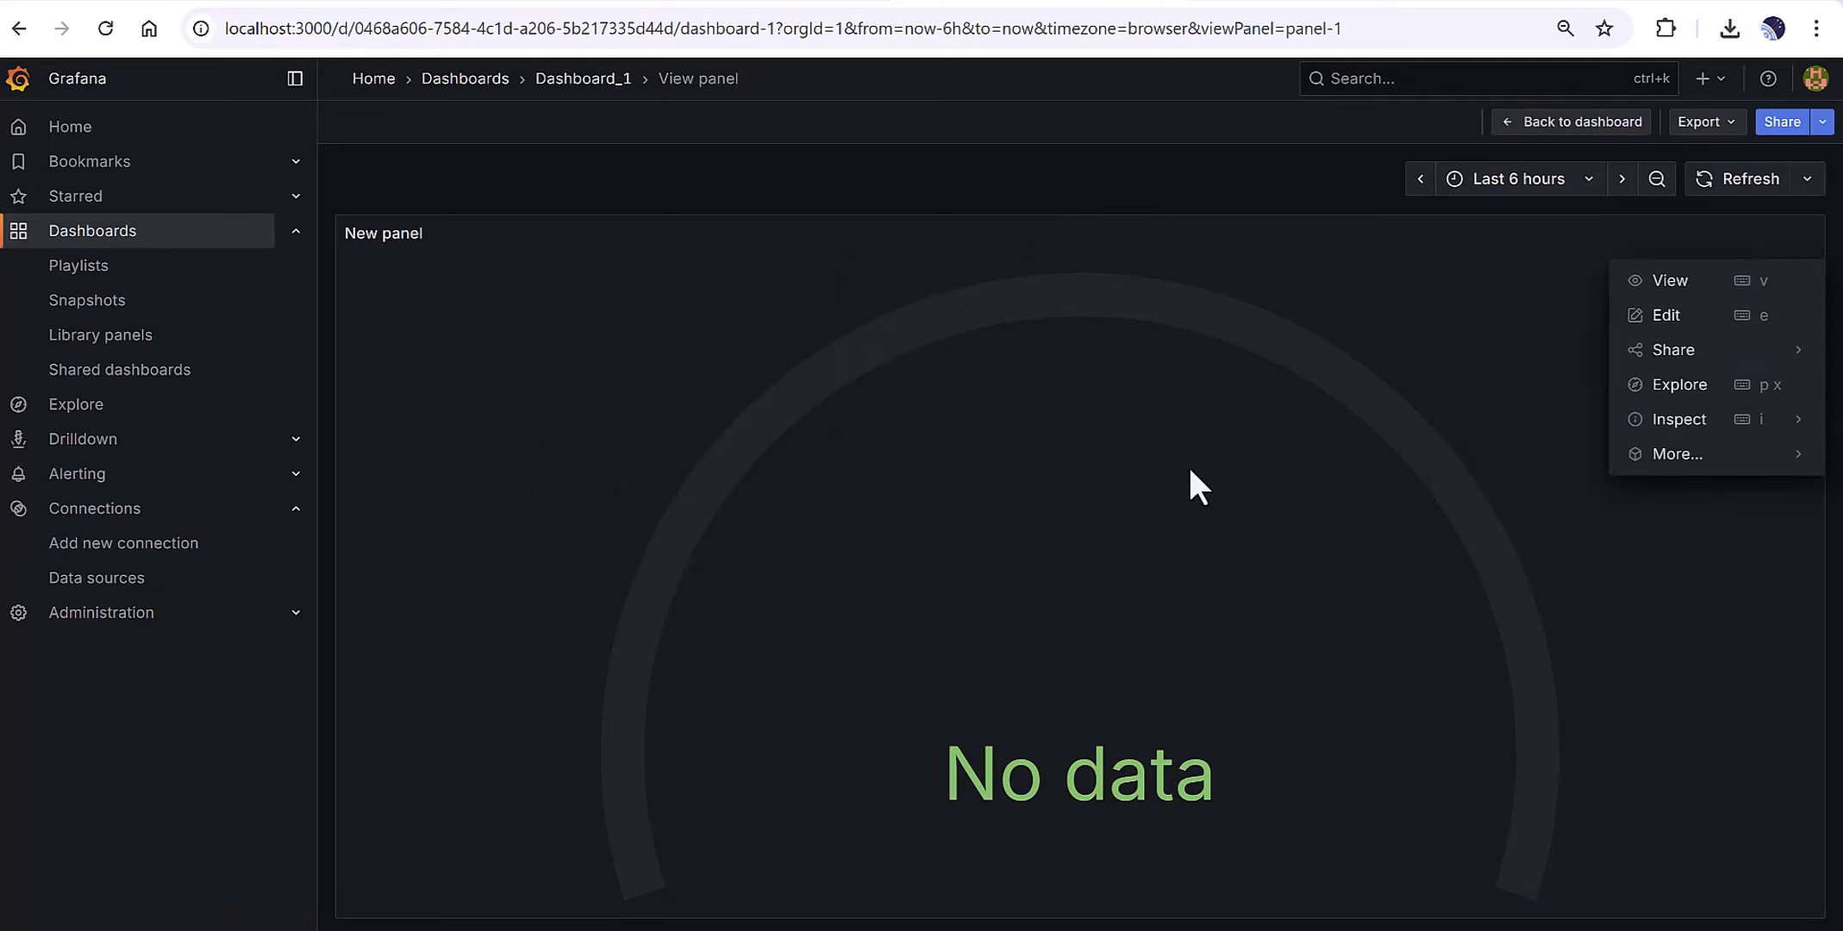
left_click(1663, 458)
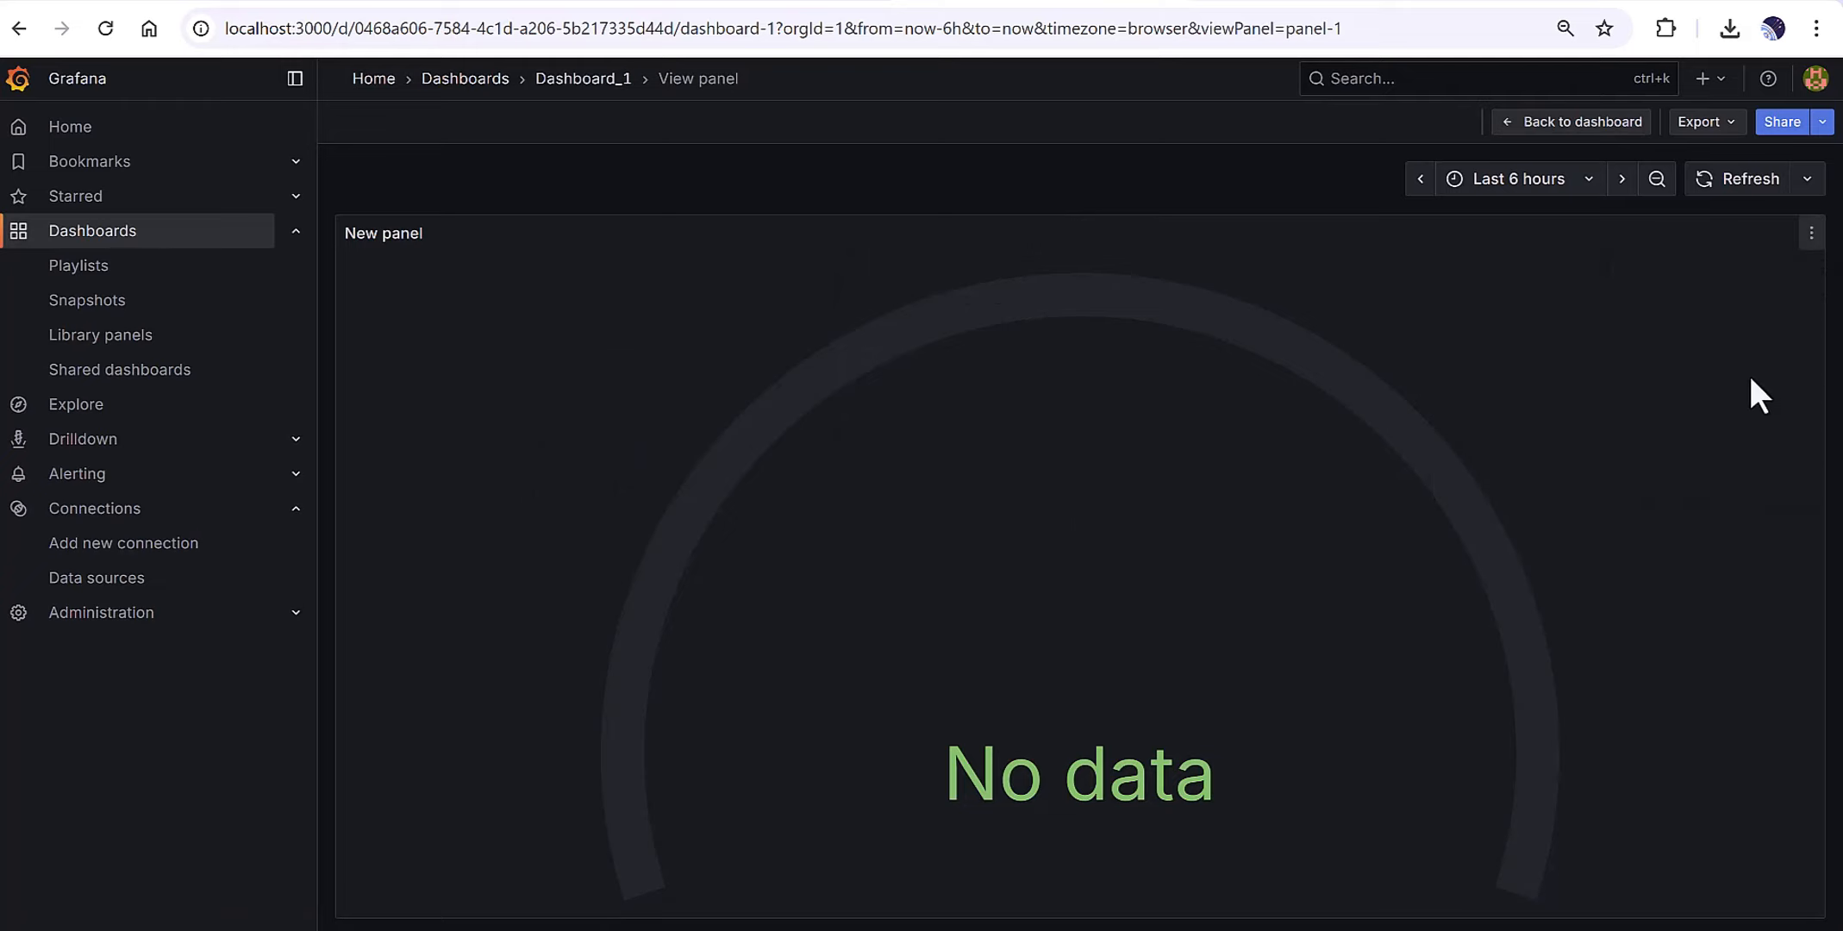
left_click(1809, 238)
mouse_move(1681, 470)
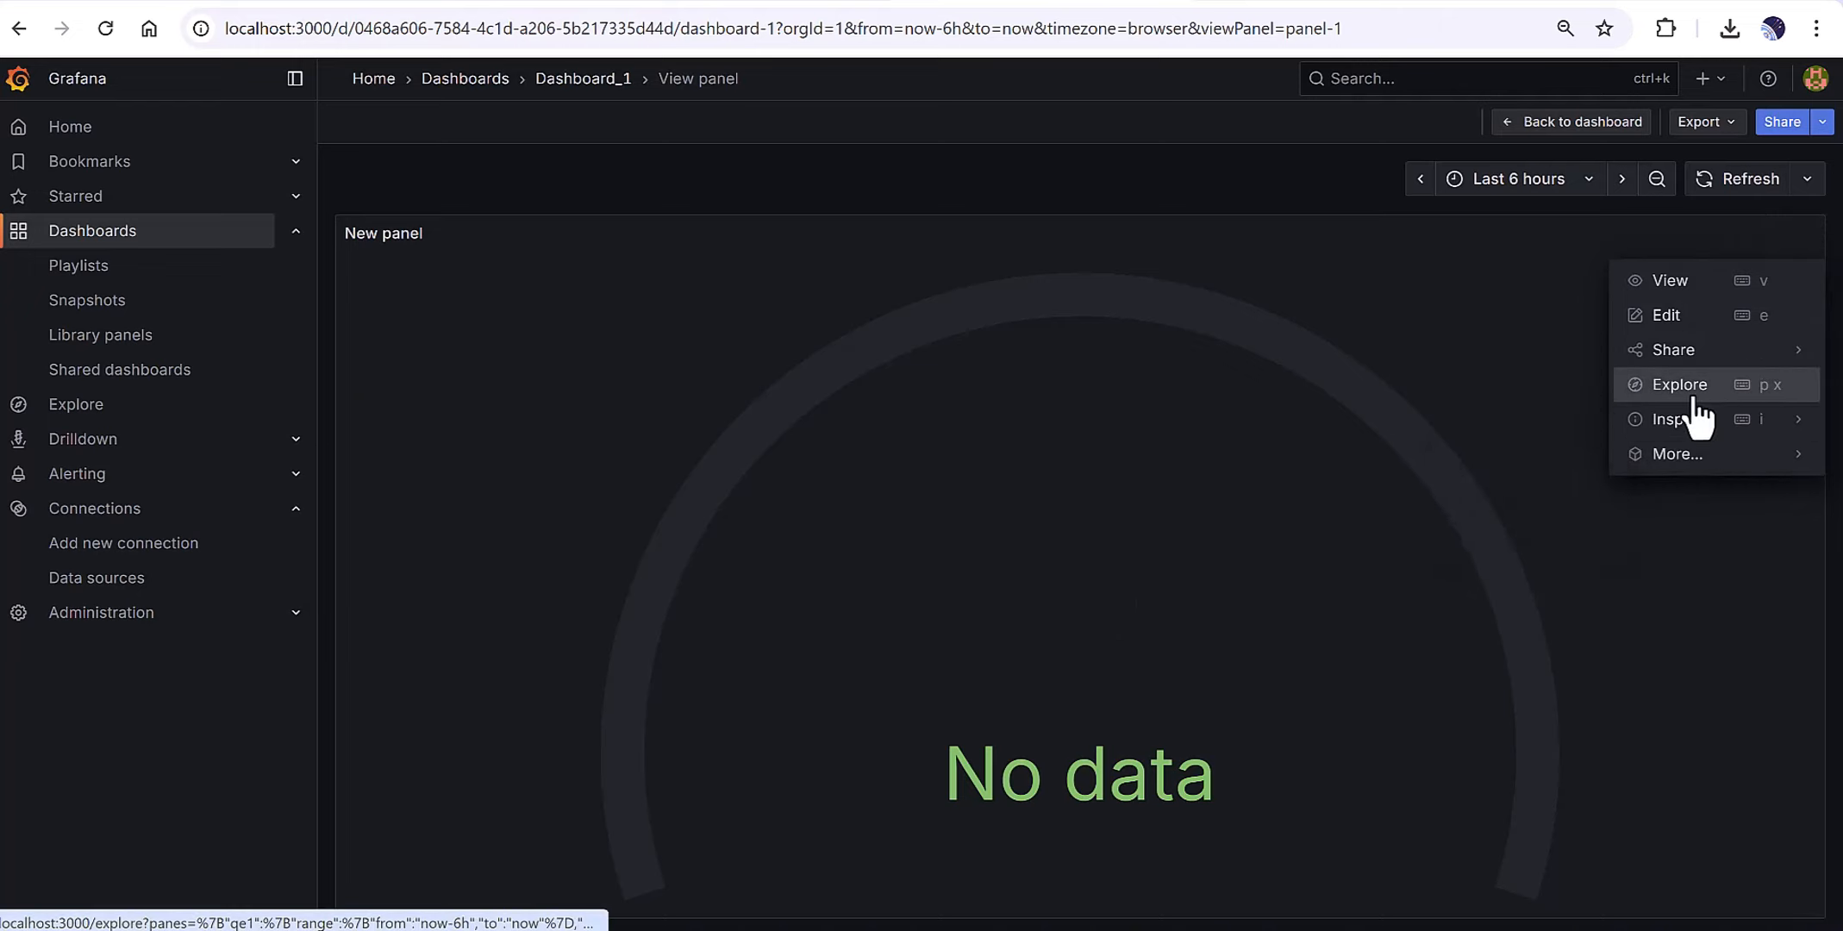
Open the New panel editor with influxdb_youtube_test as data source and weather as table.
left_click(1702, 317)
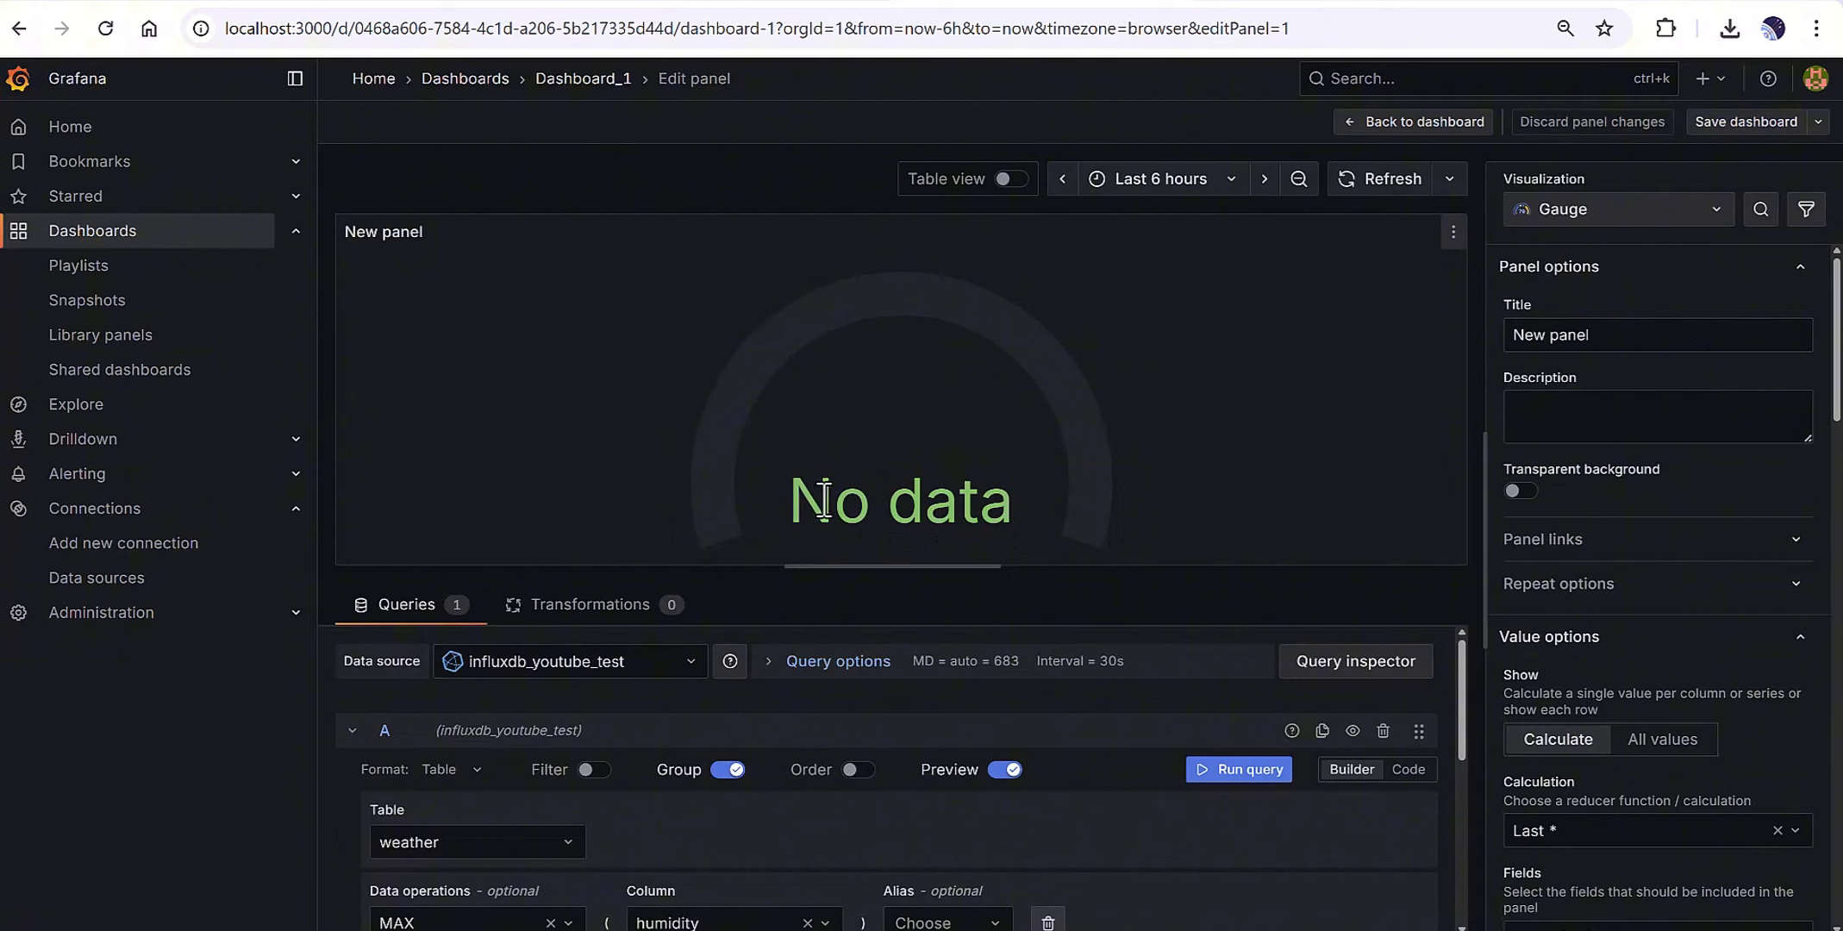
scroll(559, 733, "down", 2)
scroll(559, 732, "up", 2)
scroll(1663, 586, "down", 2)
left_click(603, 661)
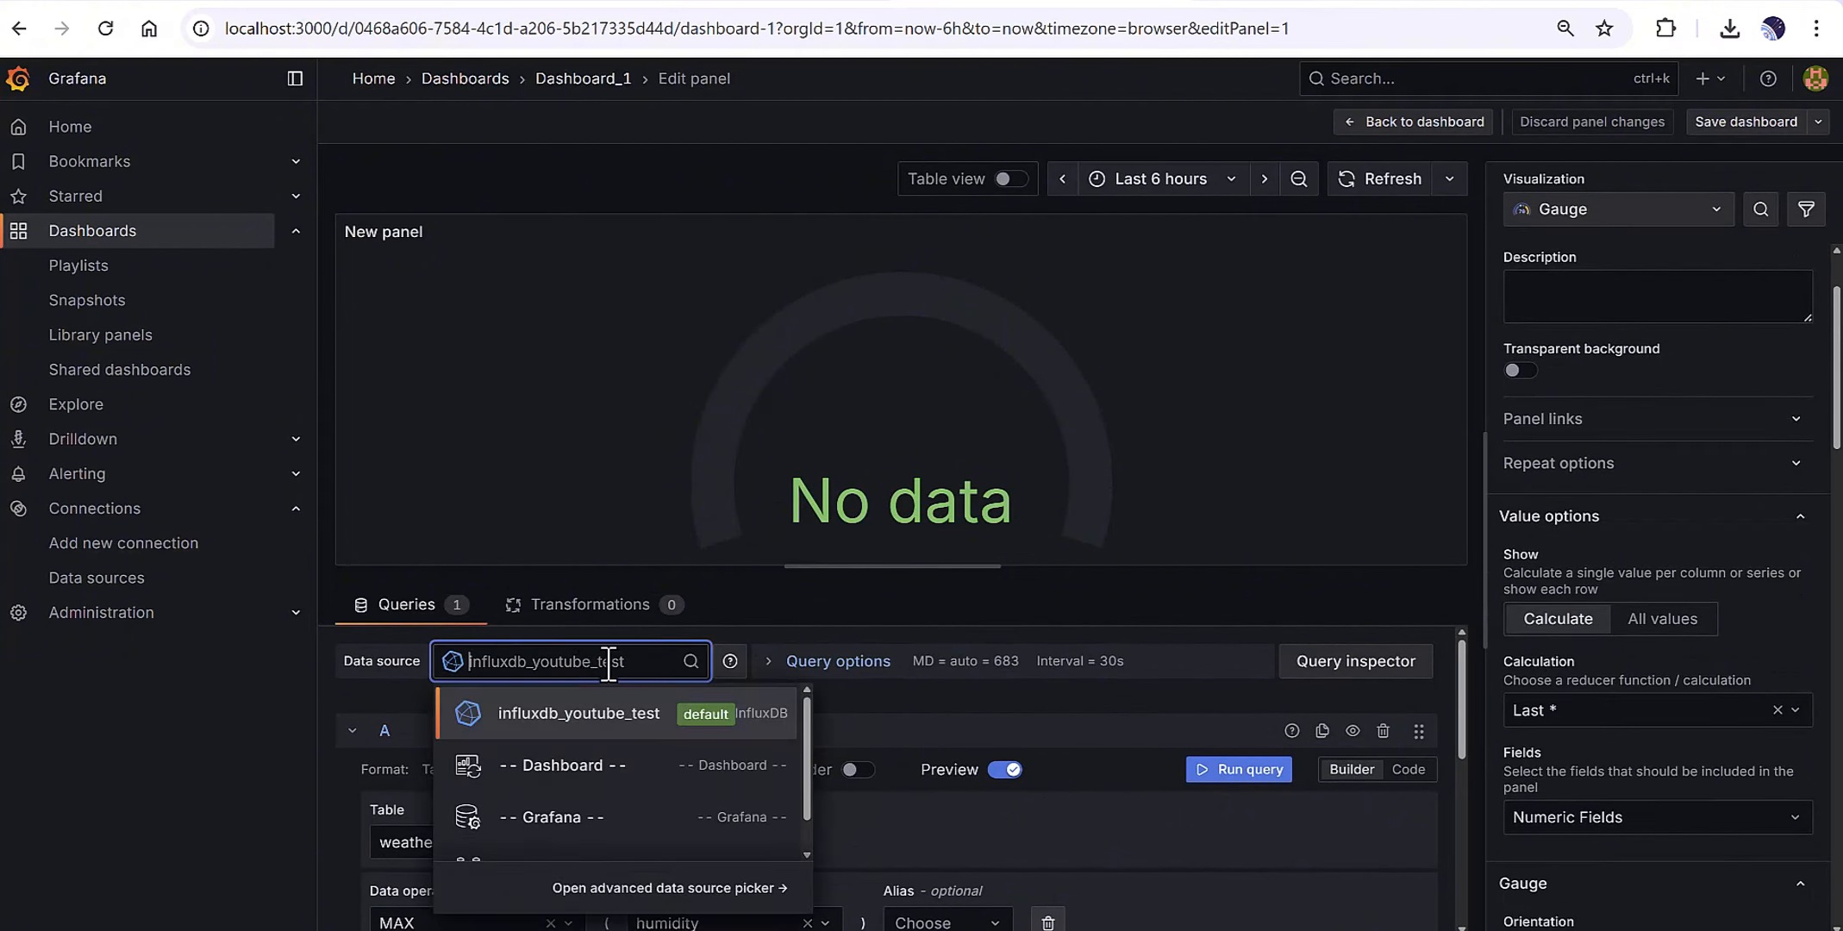
left_click(664, 716)
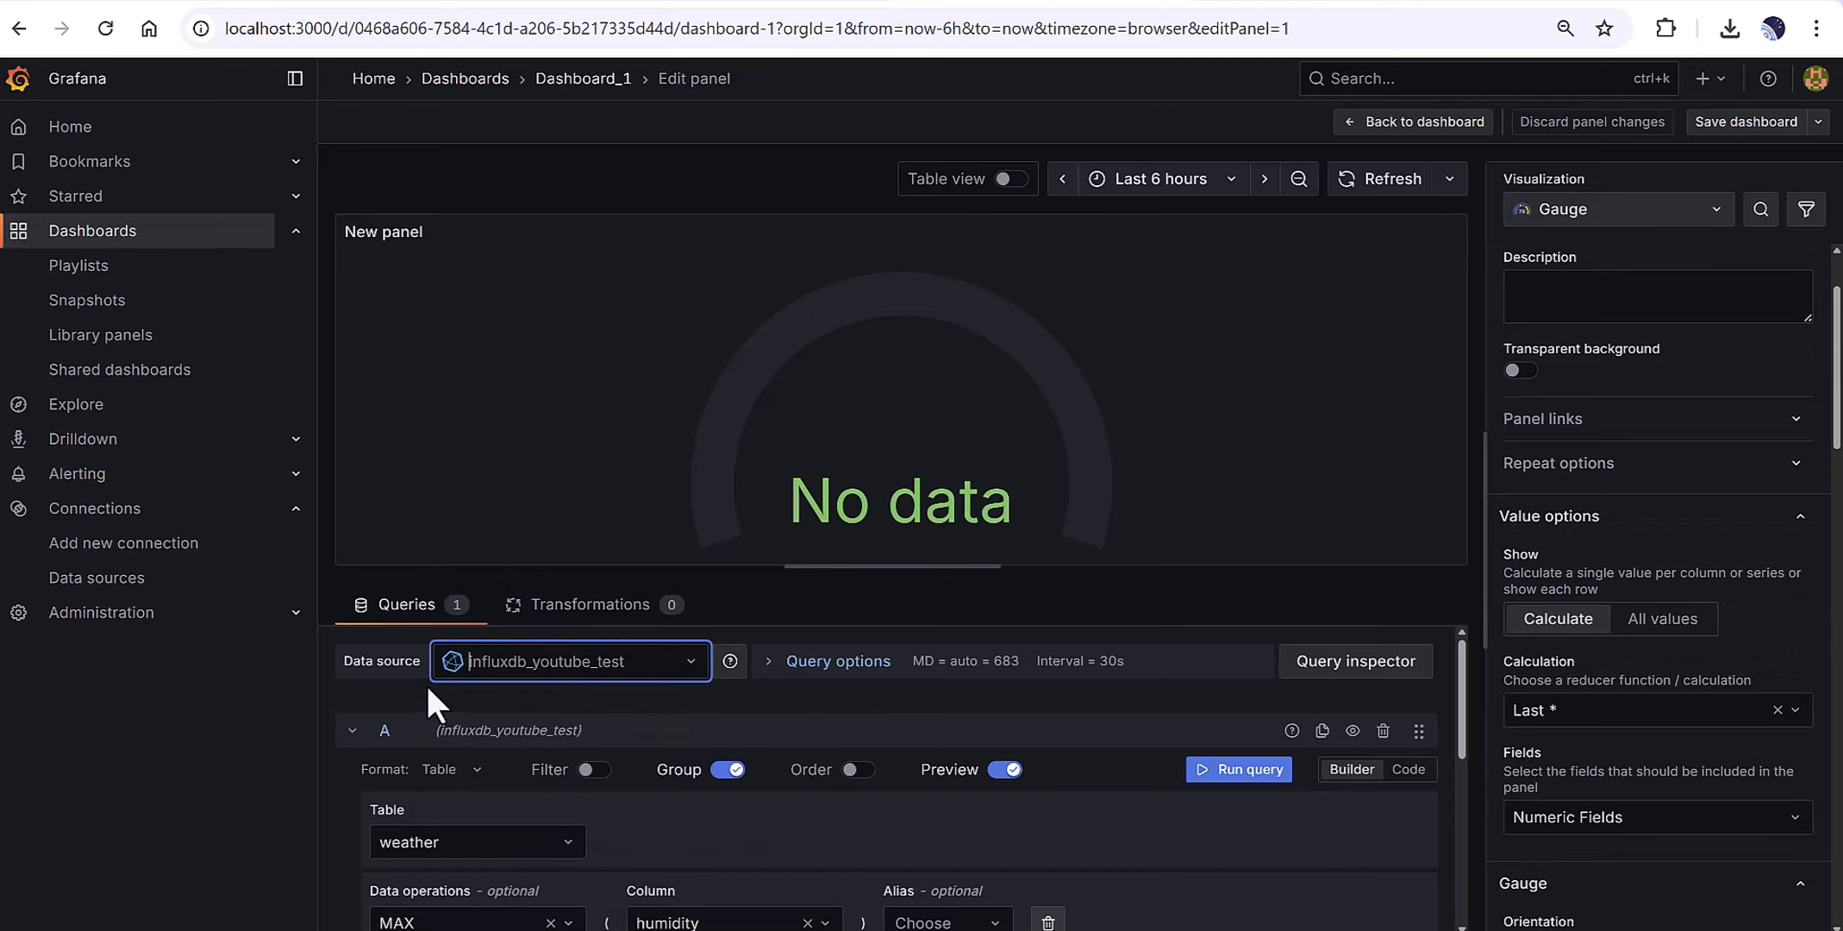
scroll(552, 708, "down", 2)
left_click(442, 723)
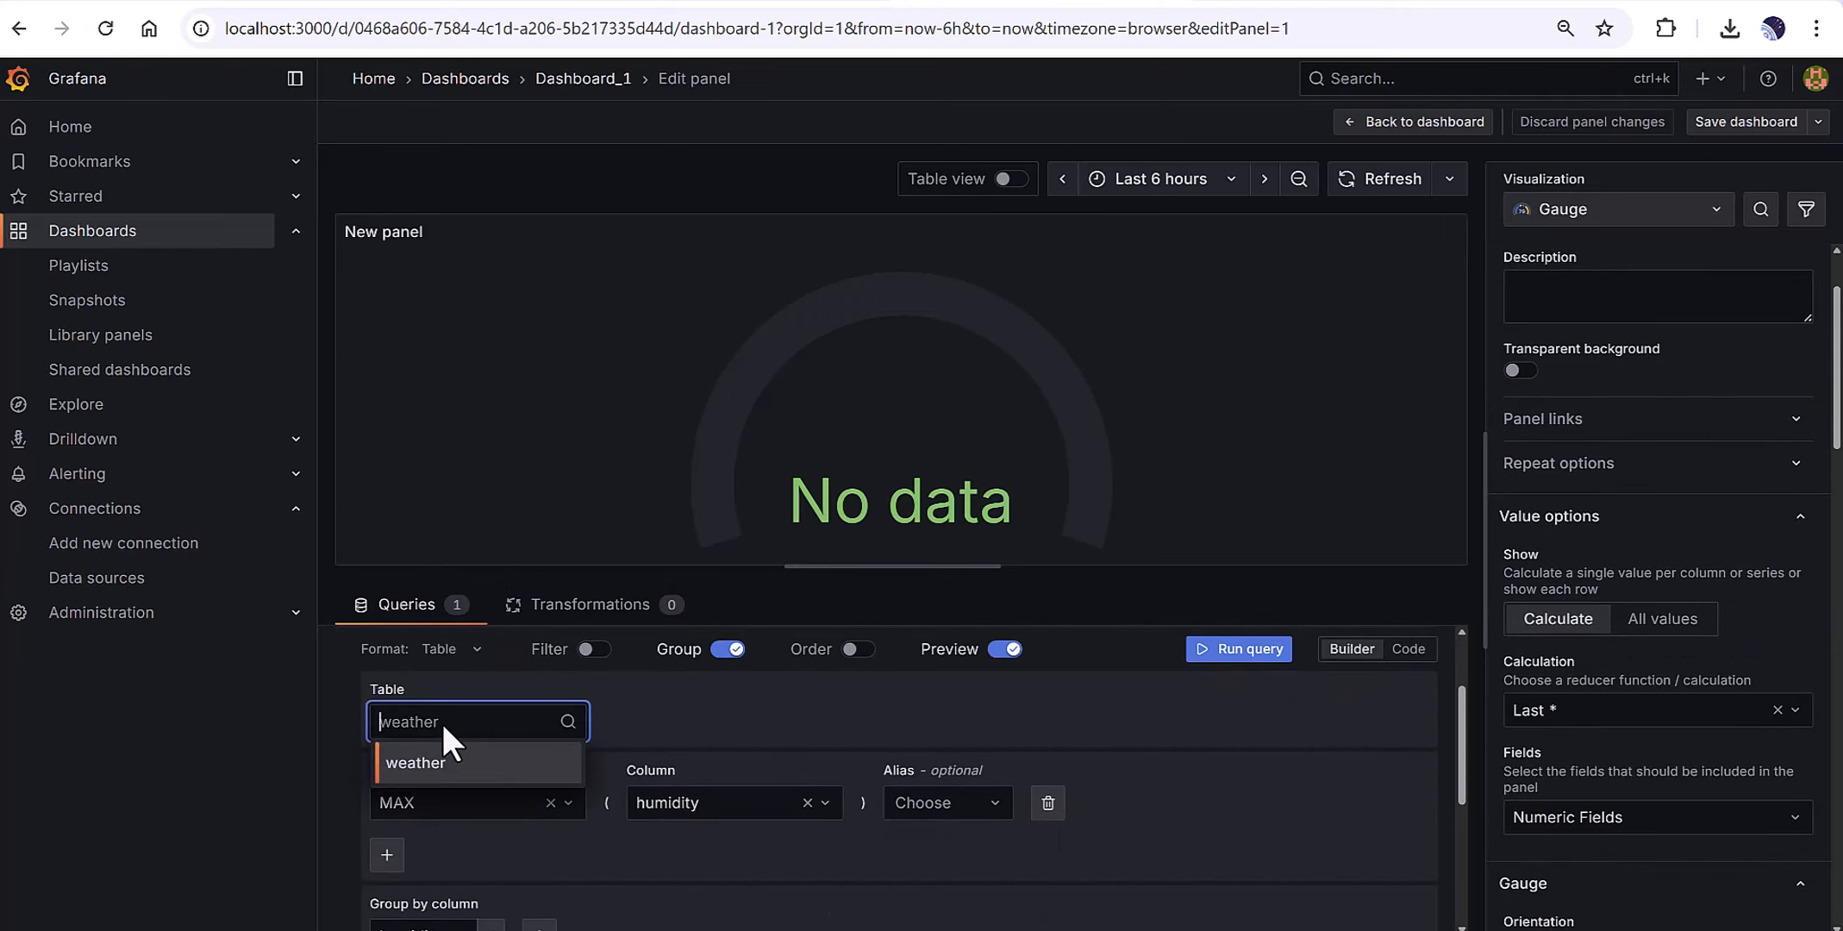
left_click(410, 776)
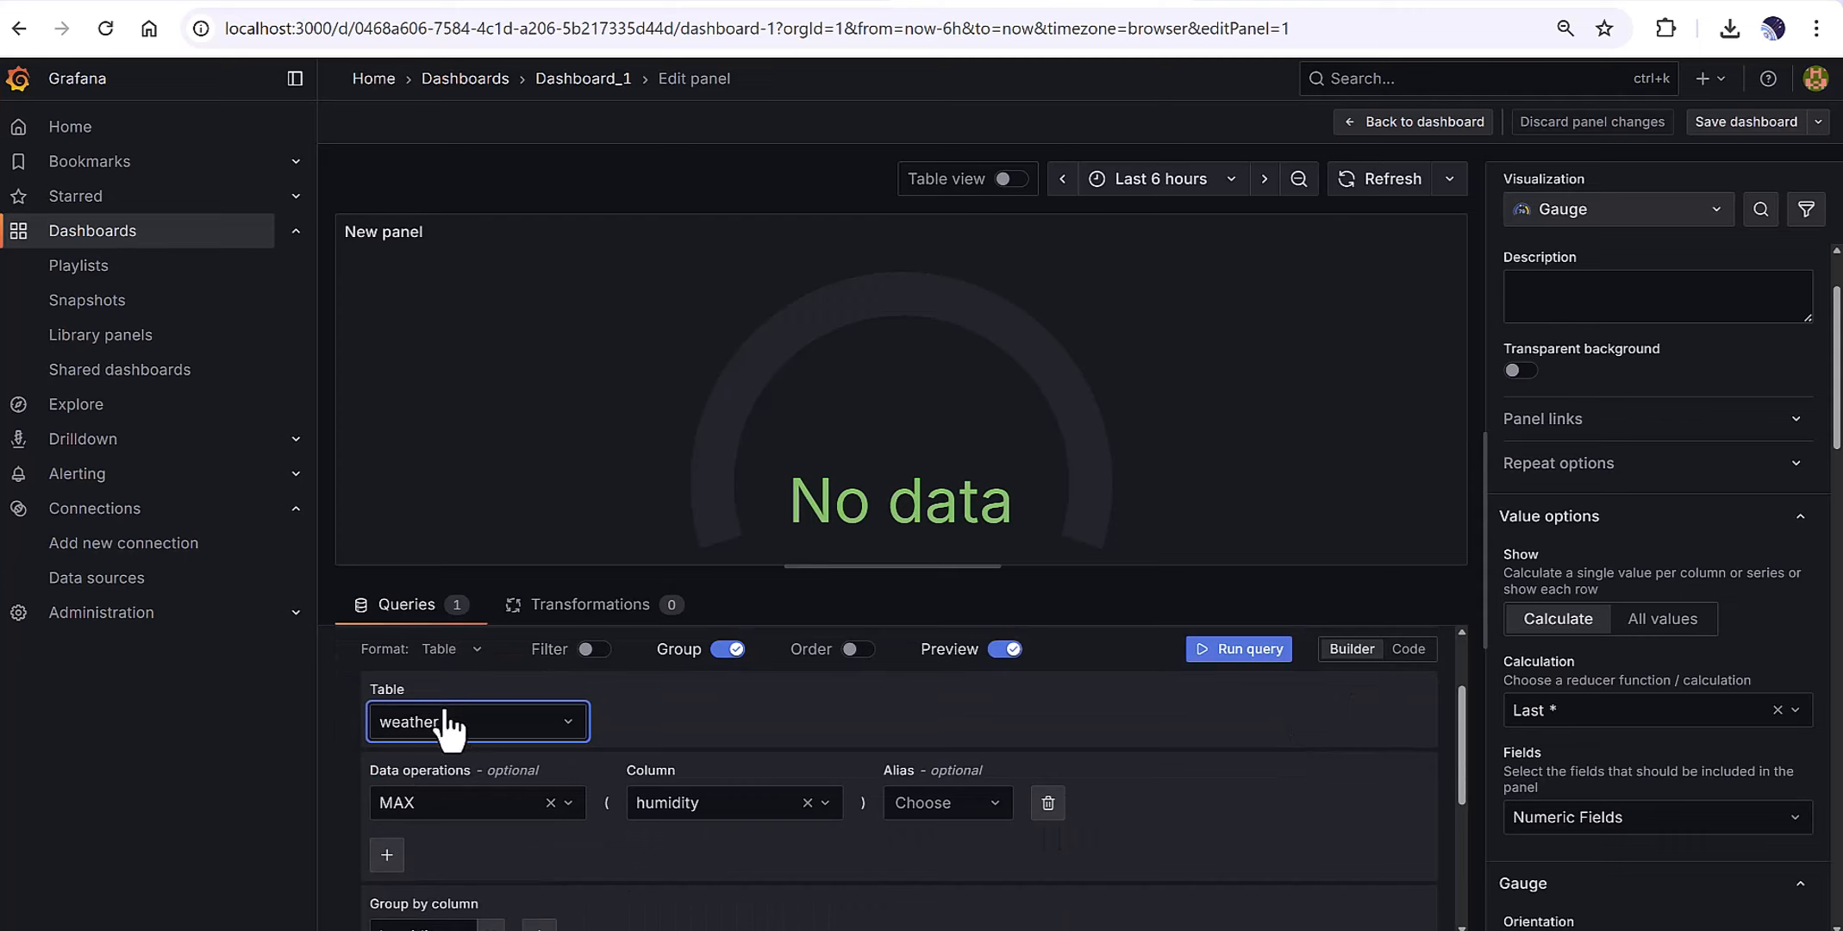
Keep MAX as the aggregation on humidity, leaving the alias empty.
scroll(448, 729, "up", 2)
scroll(526, 805, "down", 2)
scroll(409, 779, "down", 2)
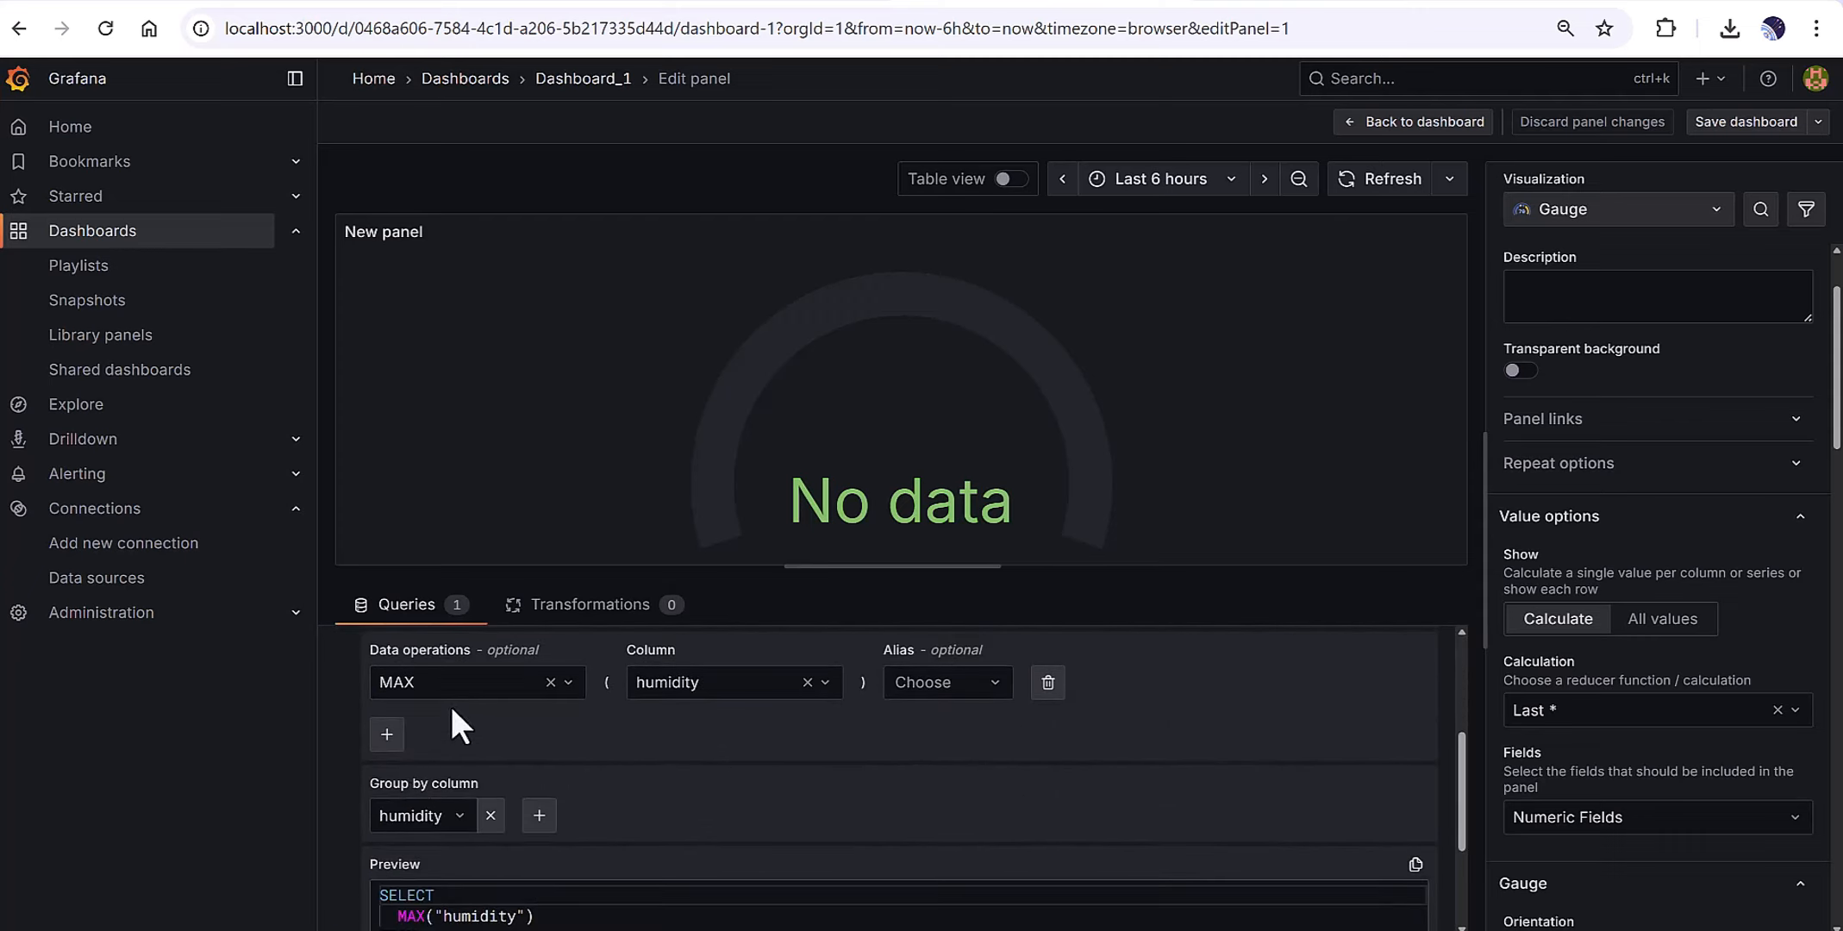
left_click(467, 680)
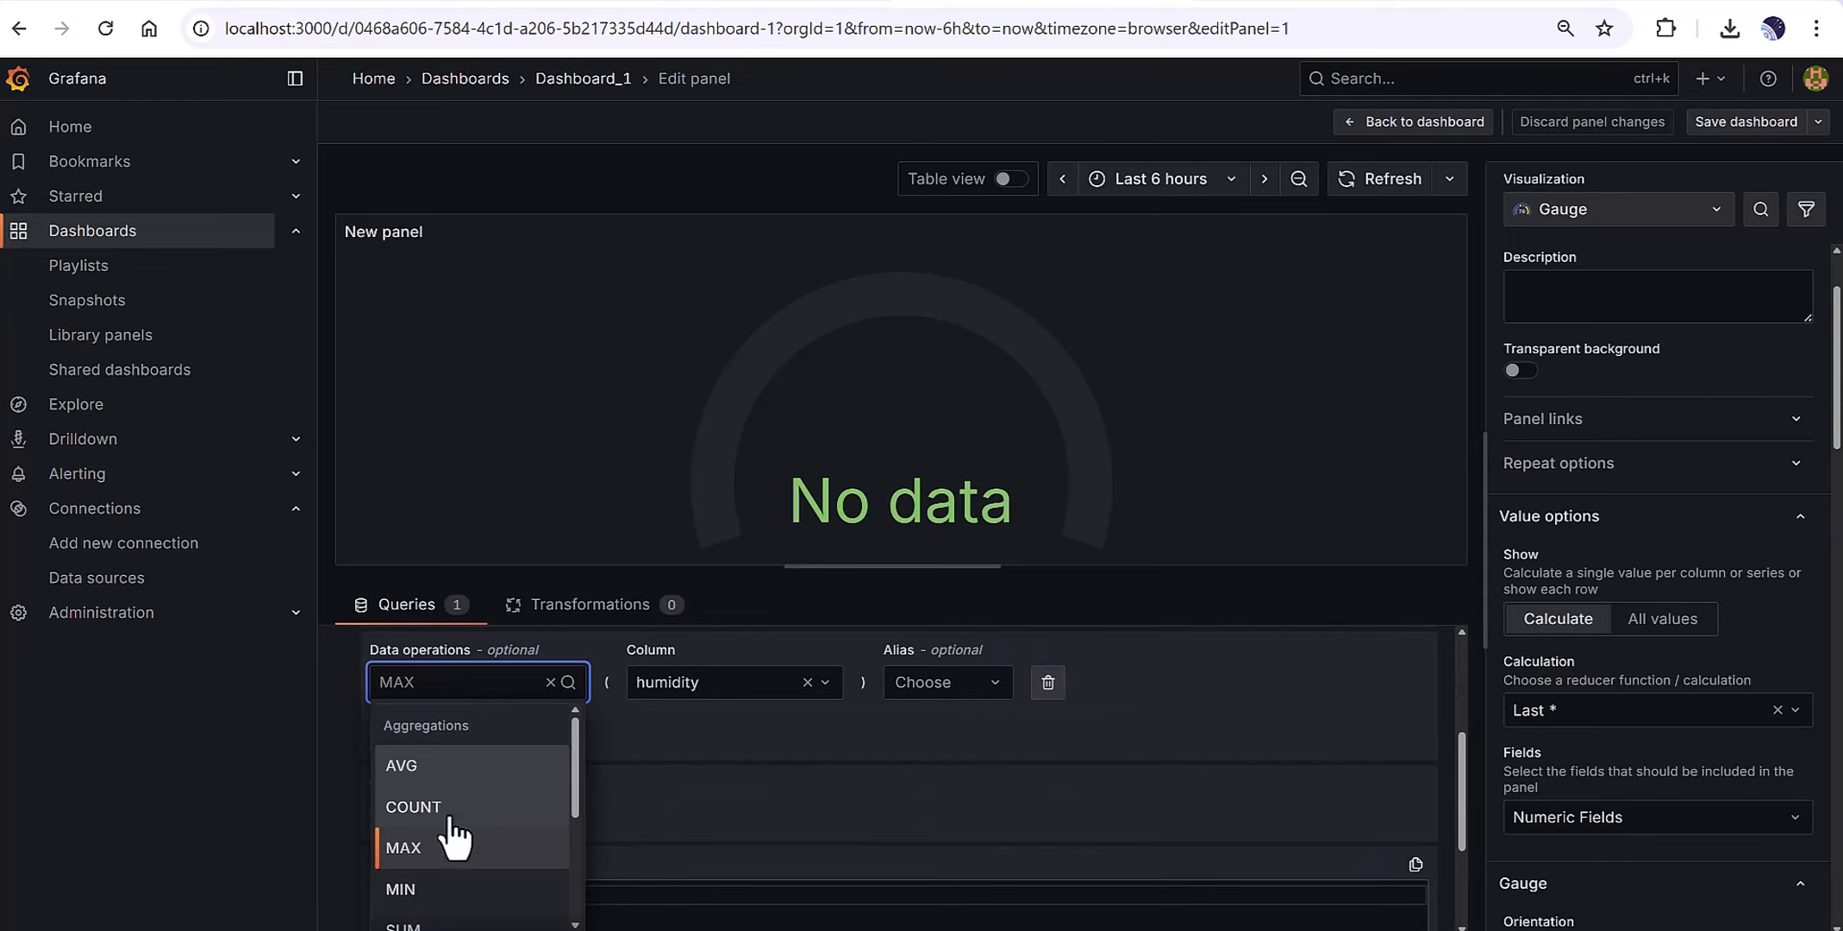
scroll(547, 873, "down", 2)
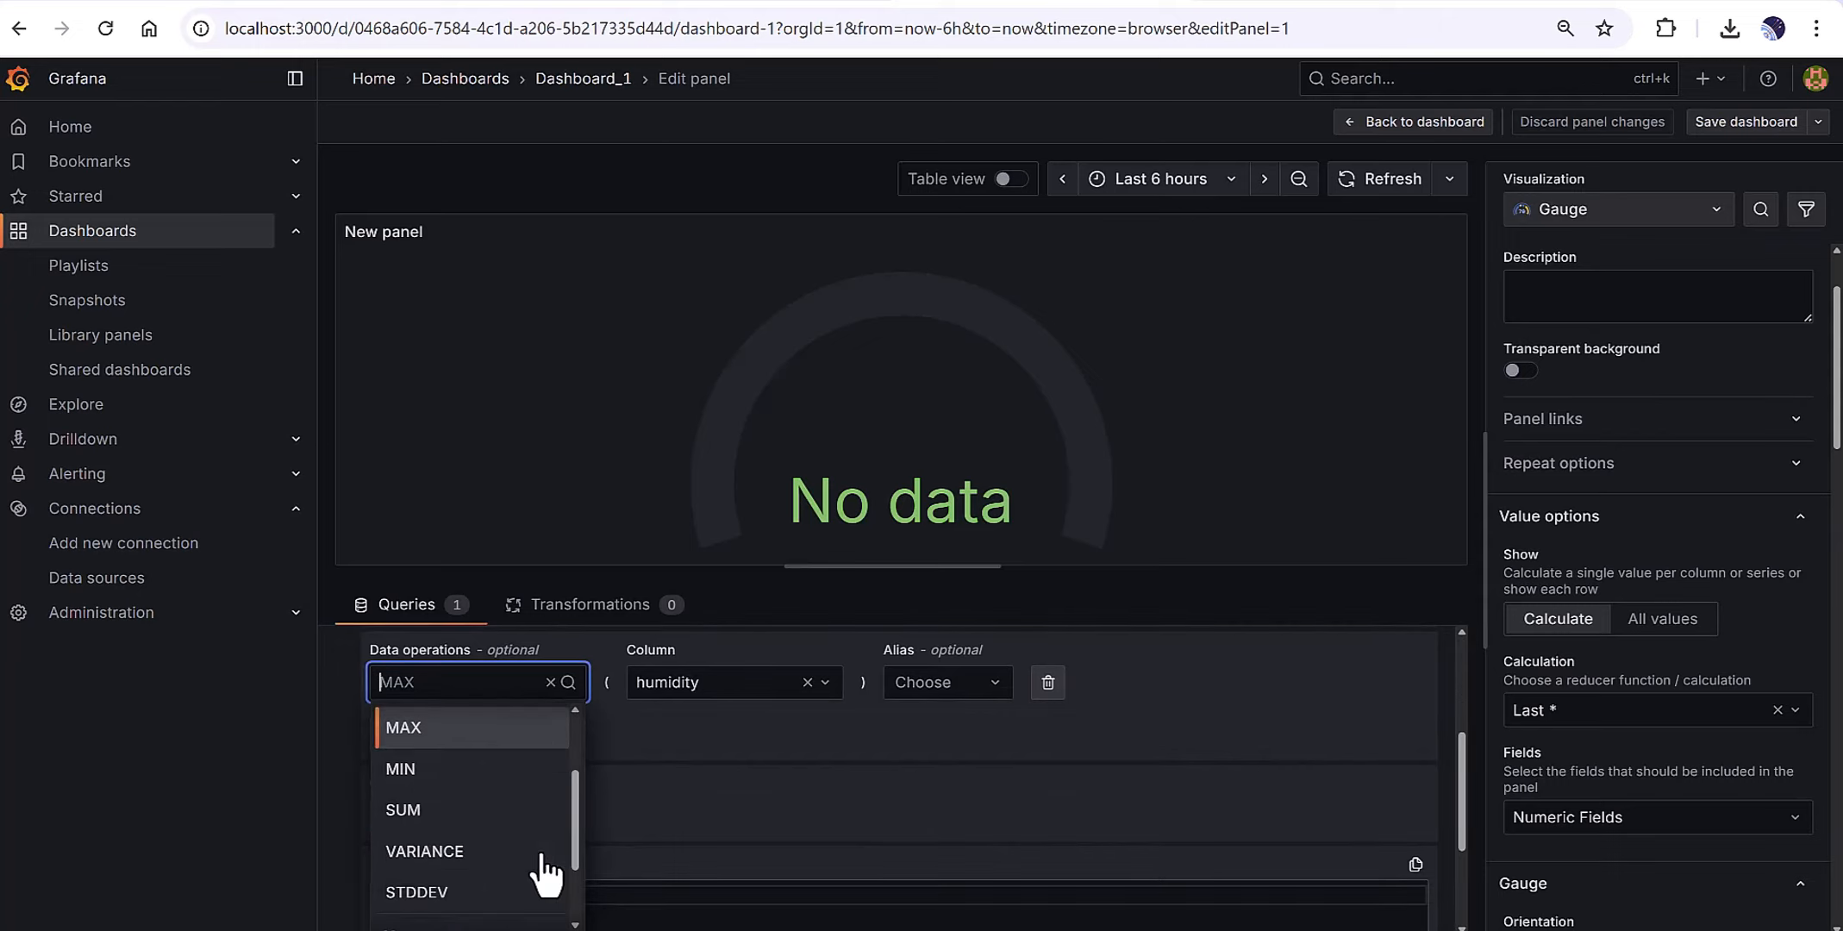
scroll(547, 872, "down", 2)
scroll(518, 872, "up", 4)
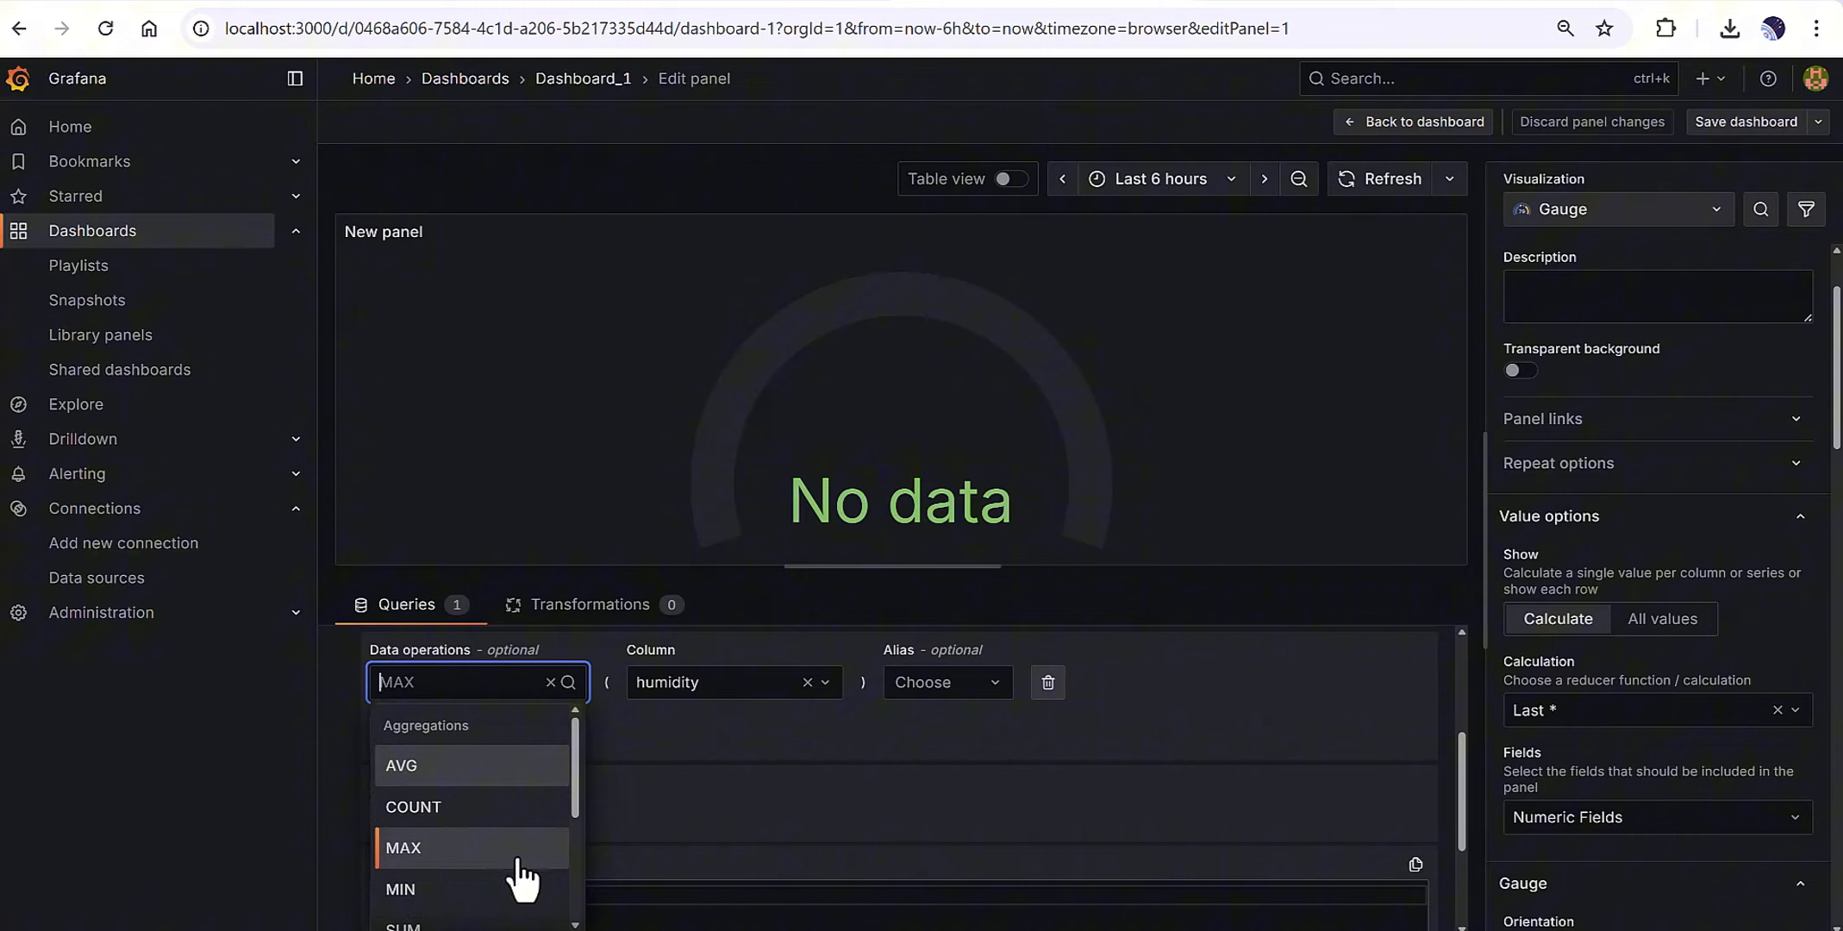
left_click(696, 762)
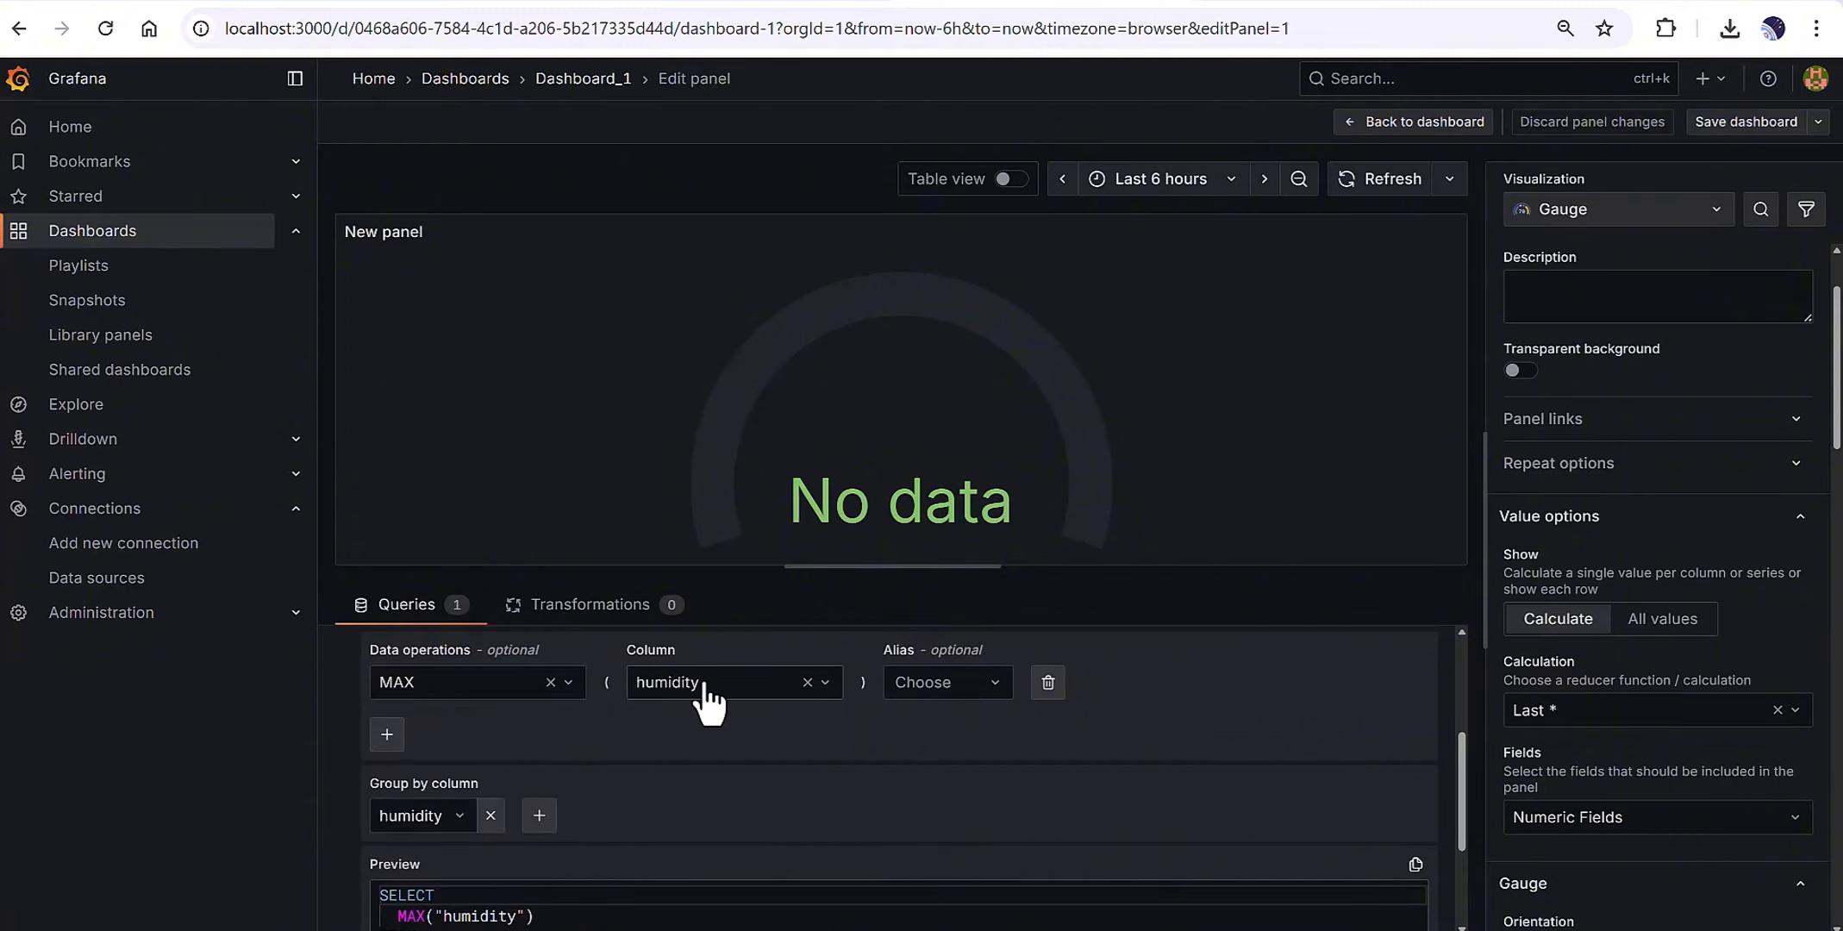
left_click(946, 683)
left_click(945, 707)
scroll(1024, 749, "up", 3)
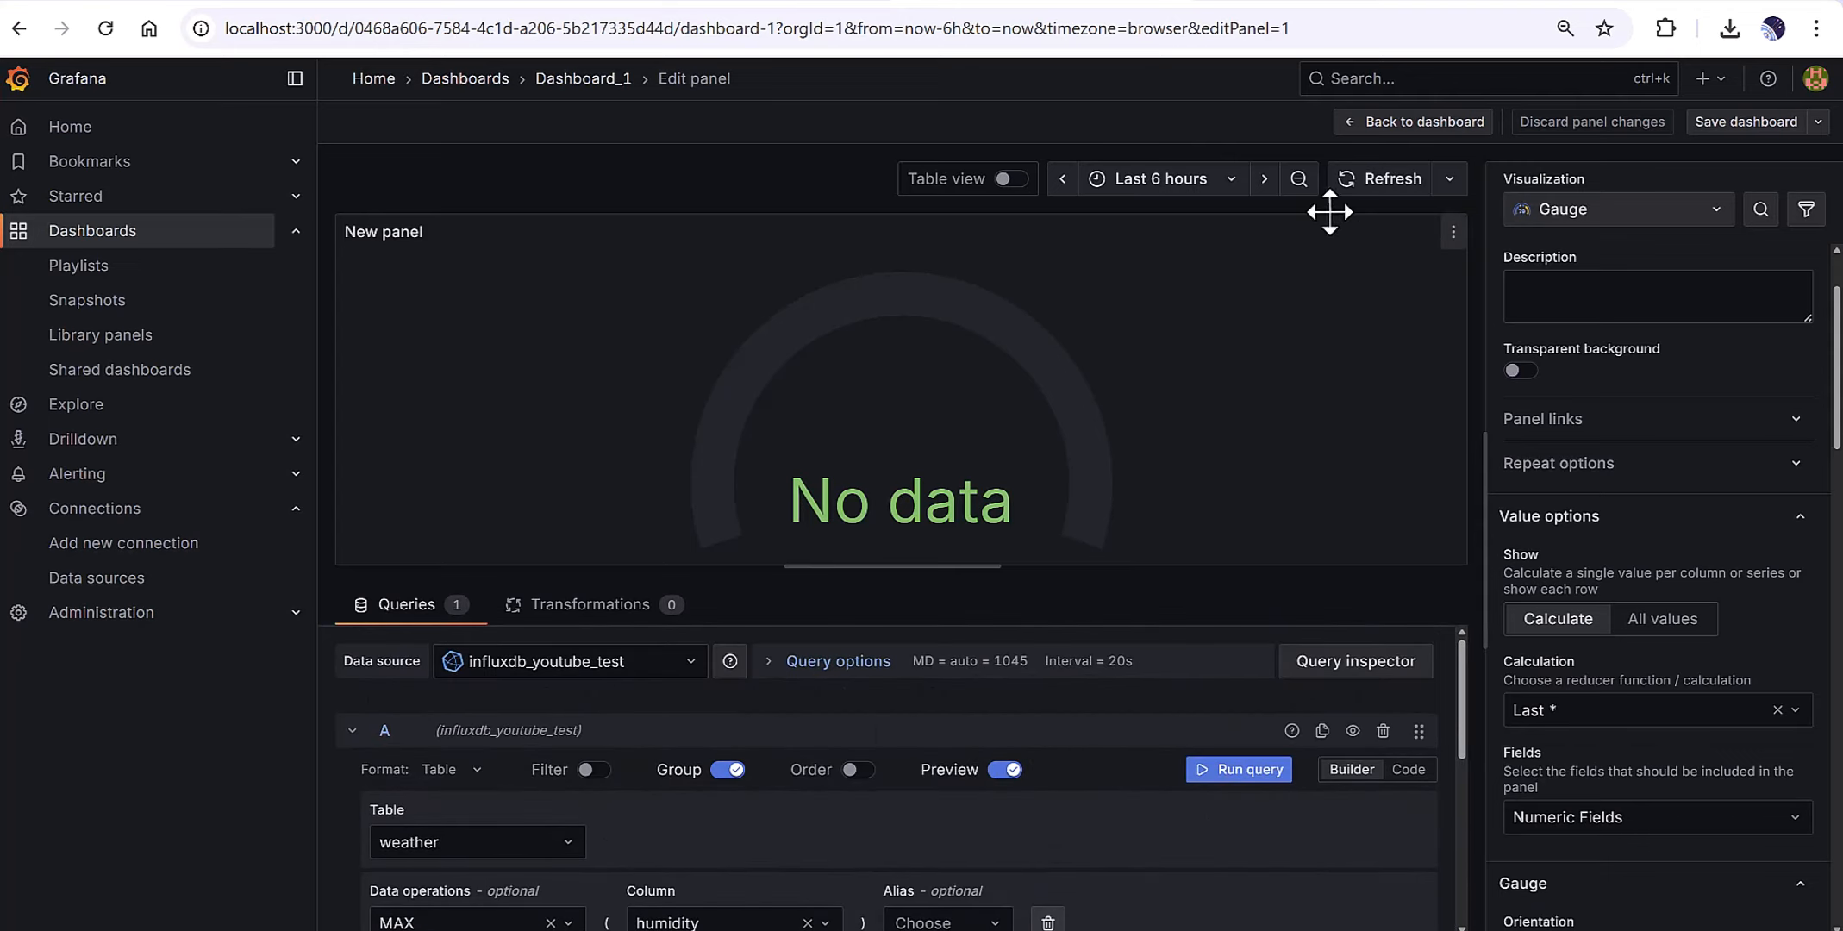
Switch to table view and navigate the start-date calendar to 2022, first picking 1 January 2022.
left_click(1010, 179)
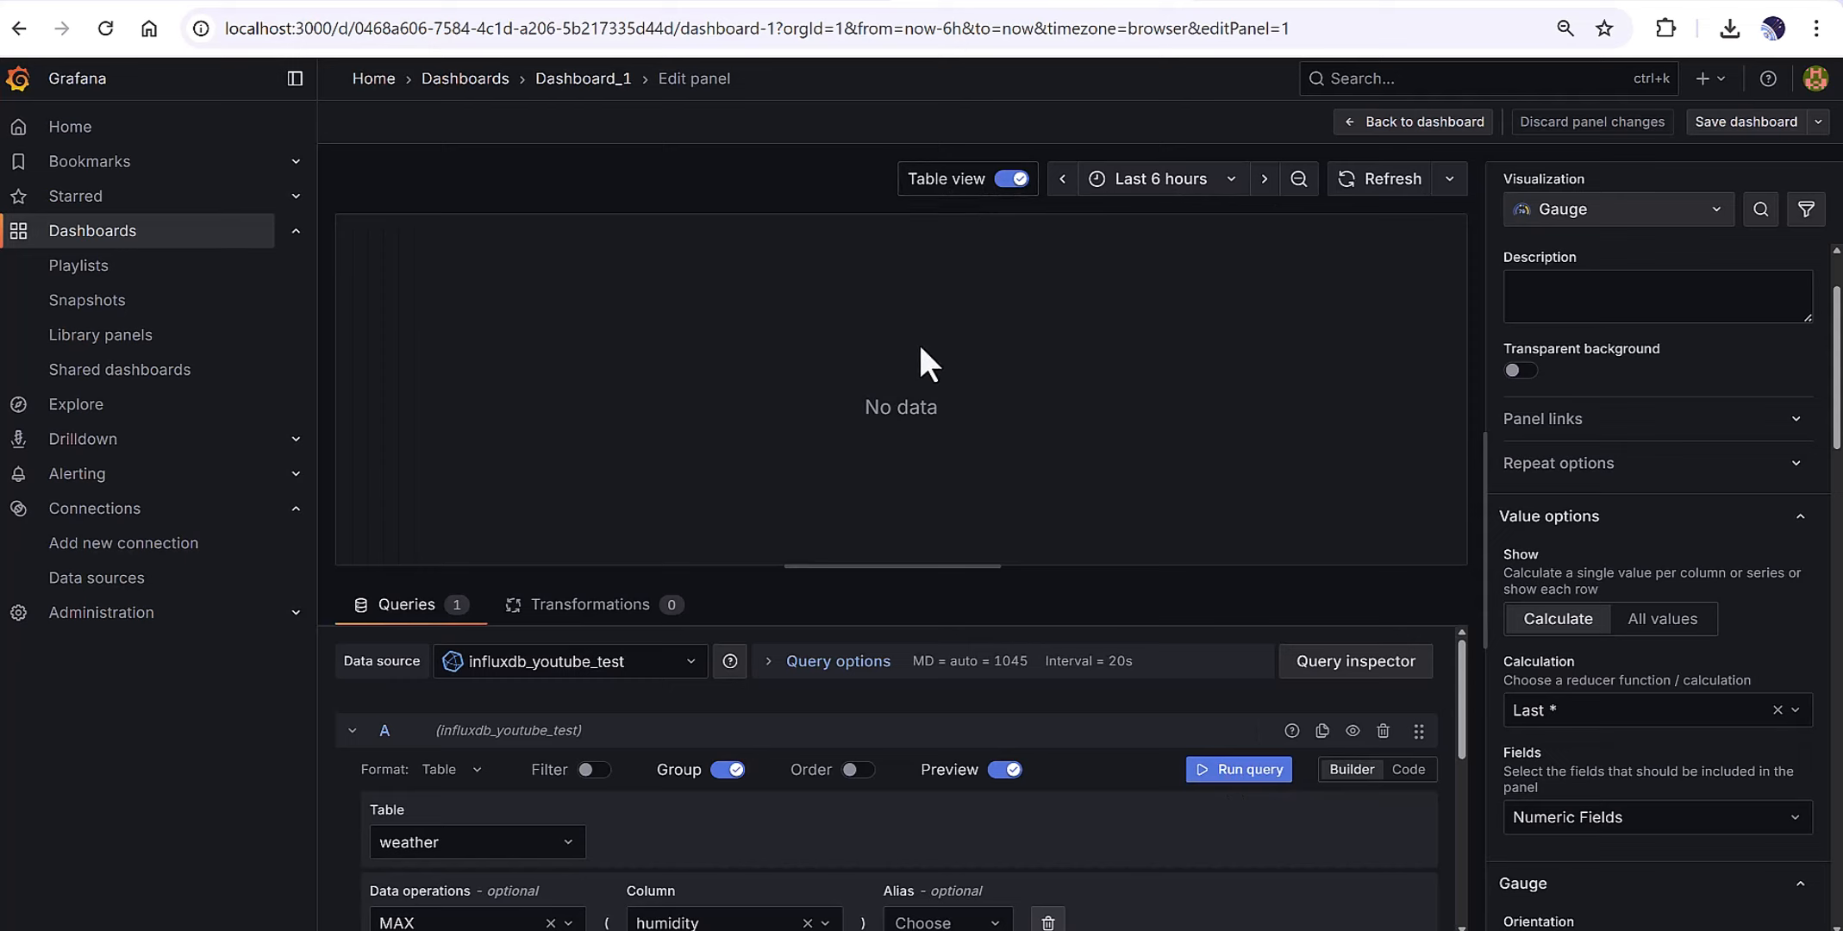
left_click(1183, 179)
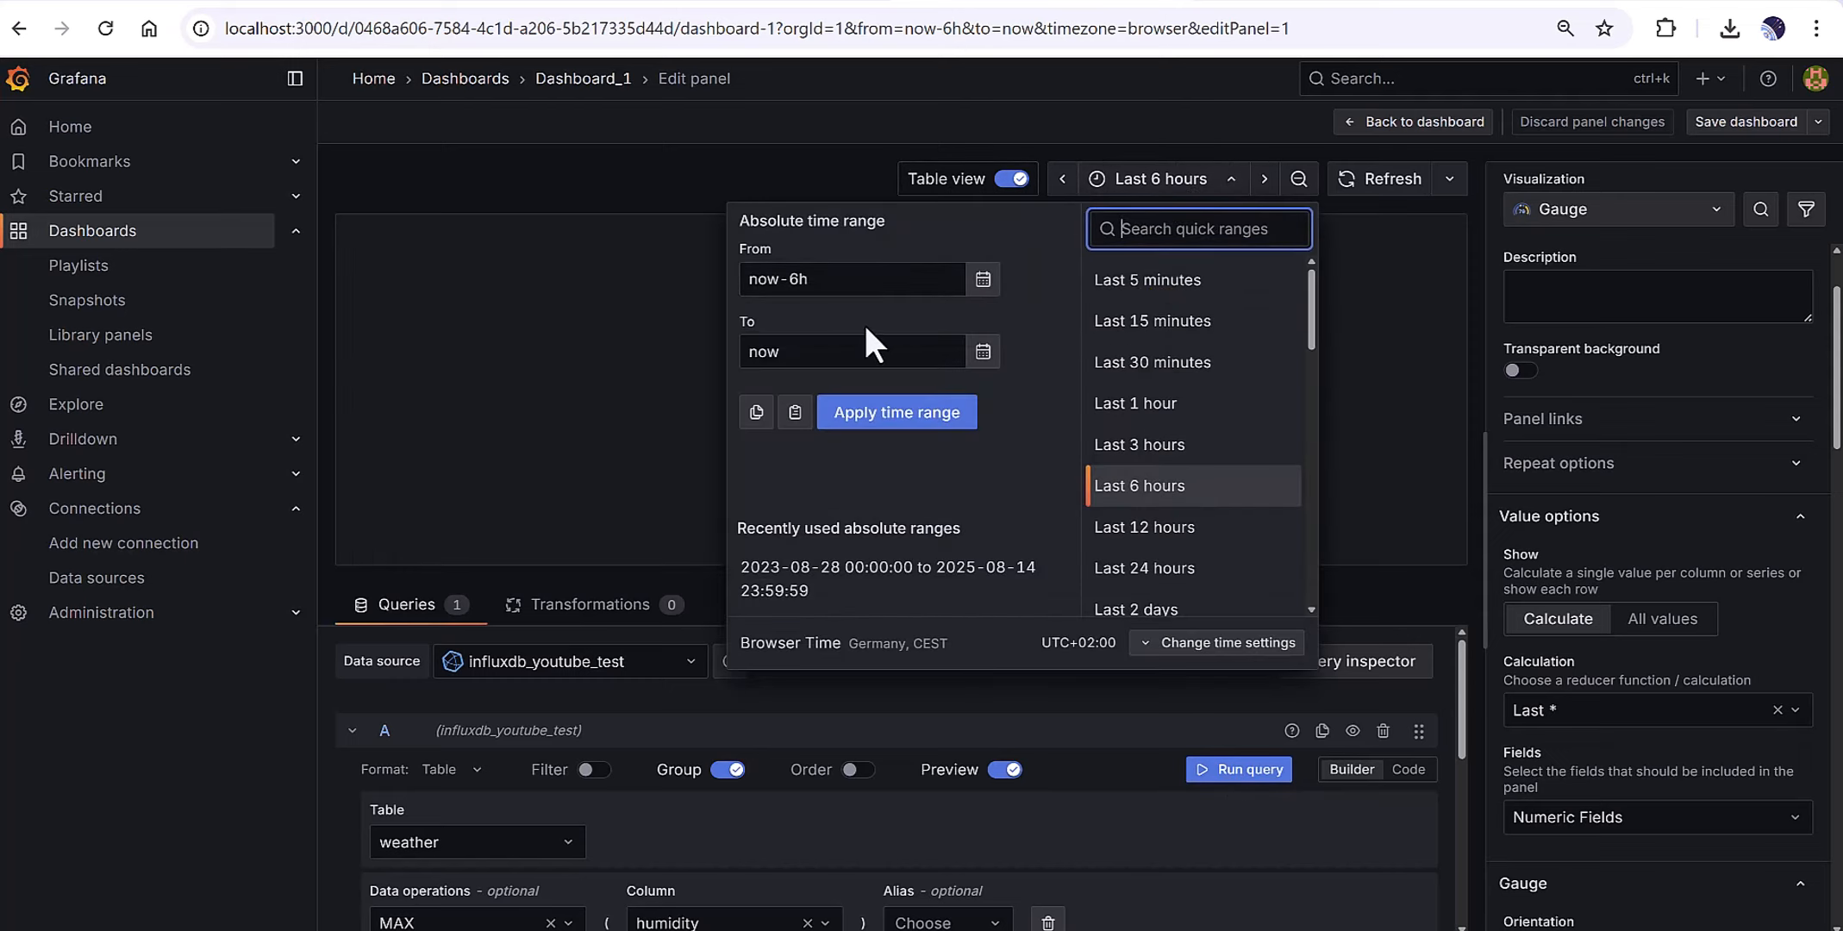
left_click(982, 279)
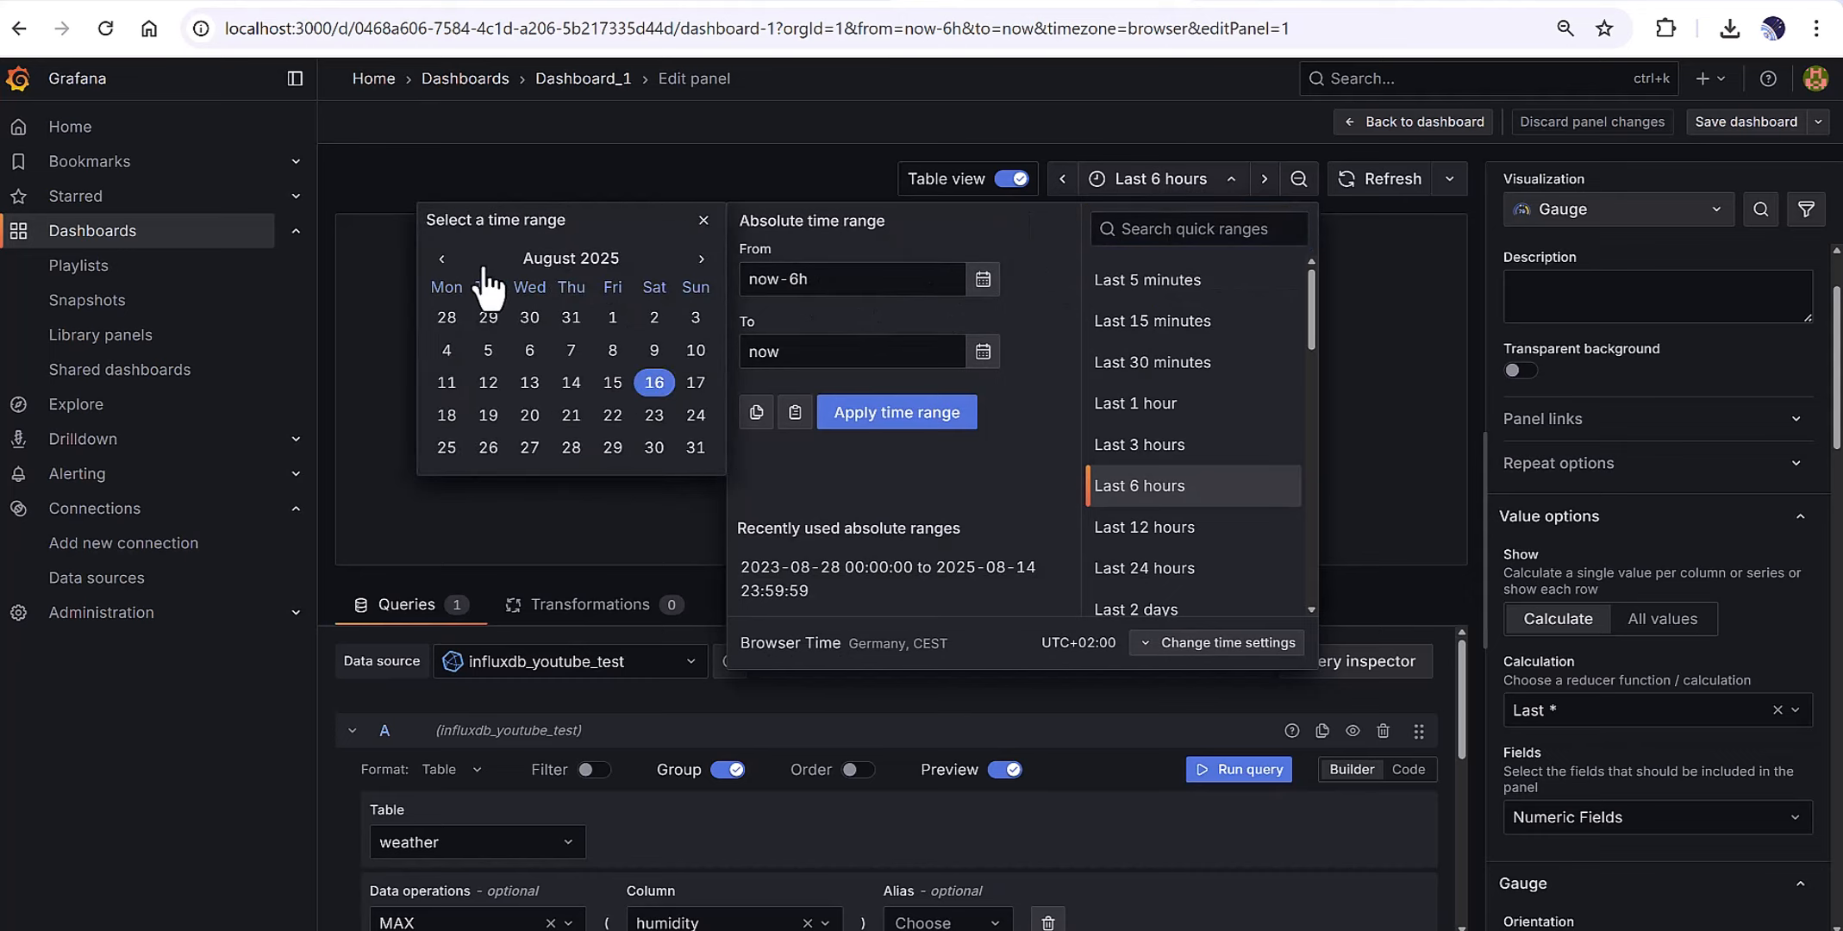
left_click(587, 259)
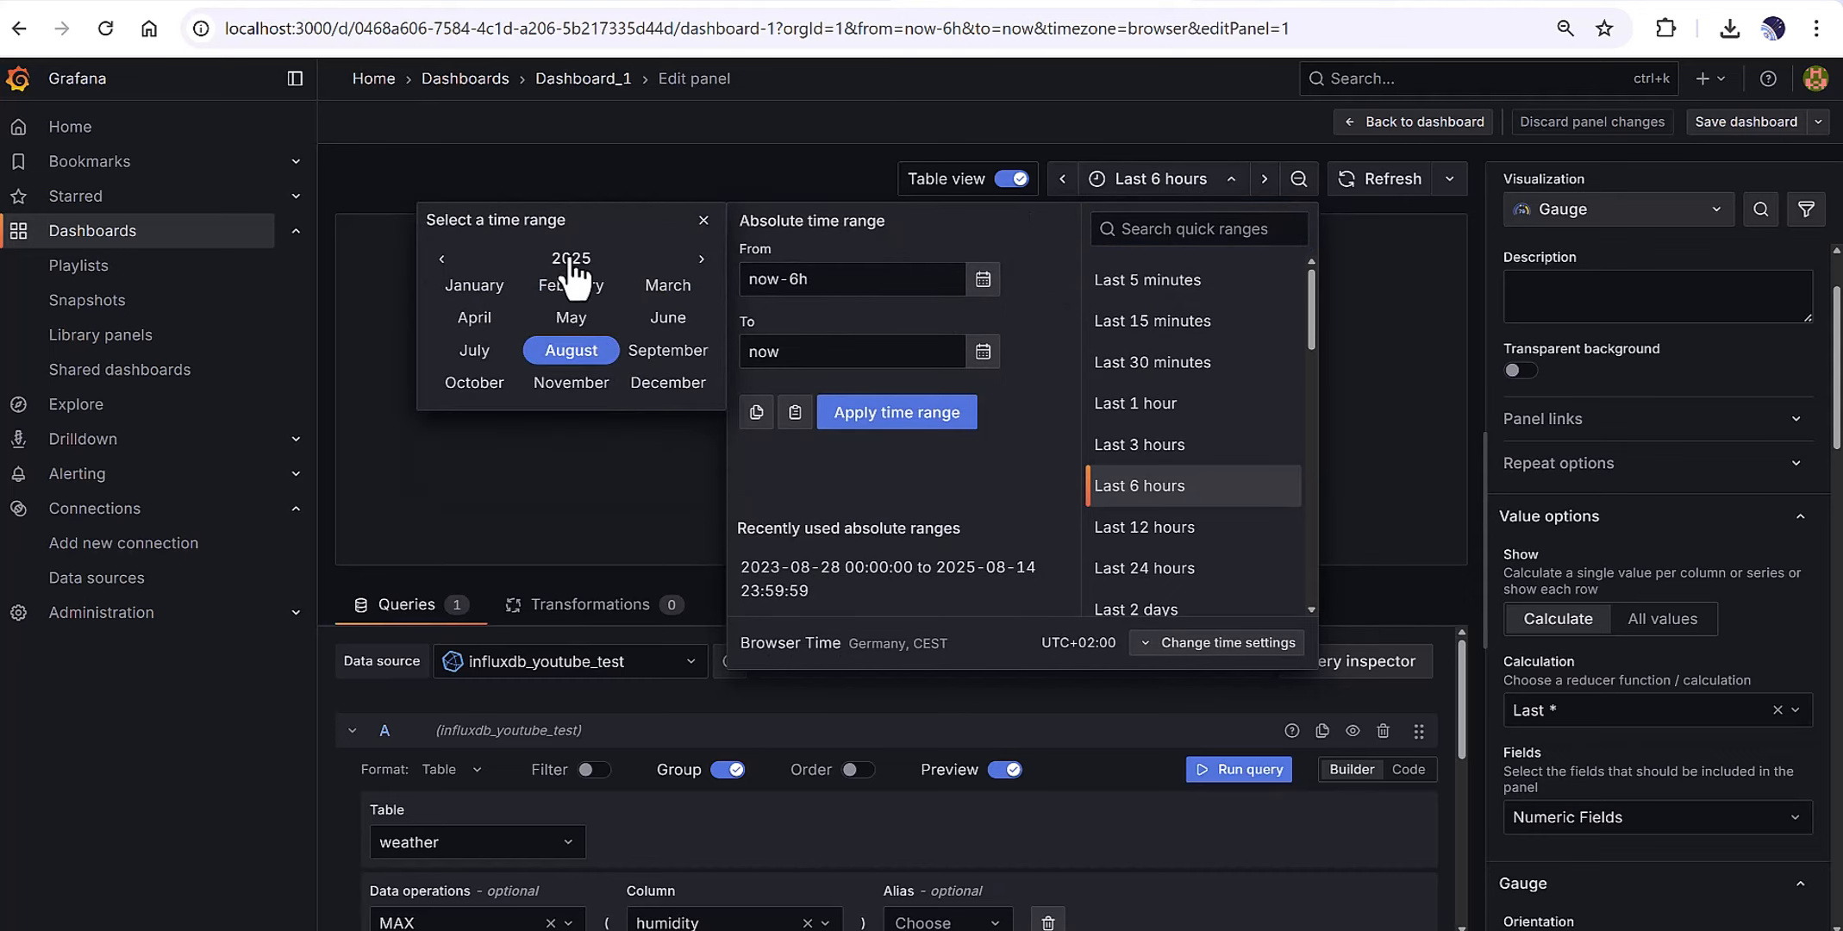
left_click(571, 257)
left_click(442, 258)
left_click(441, 259)
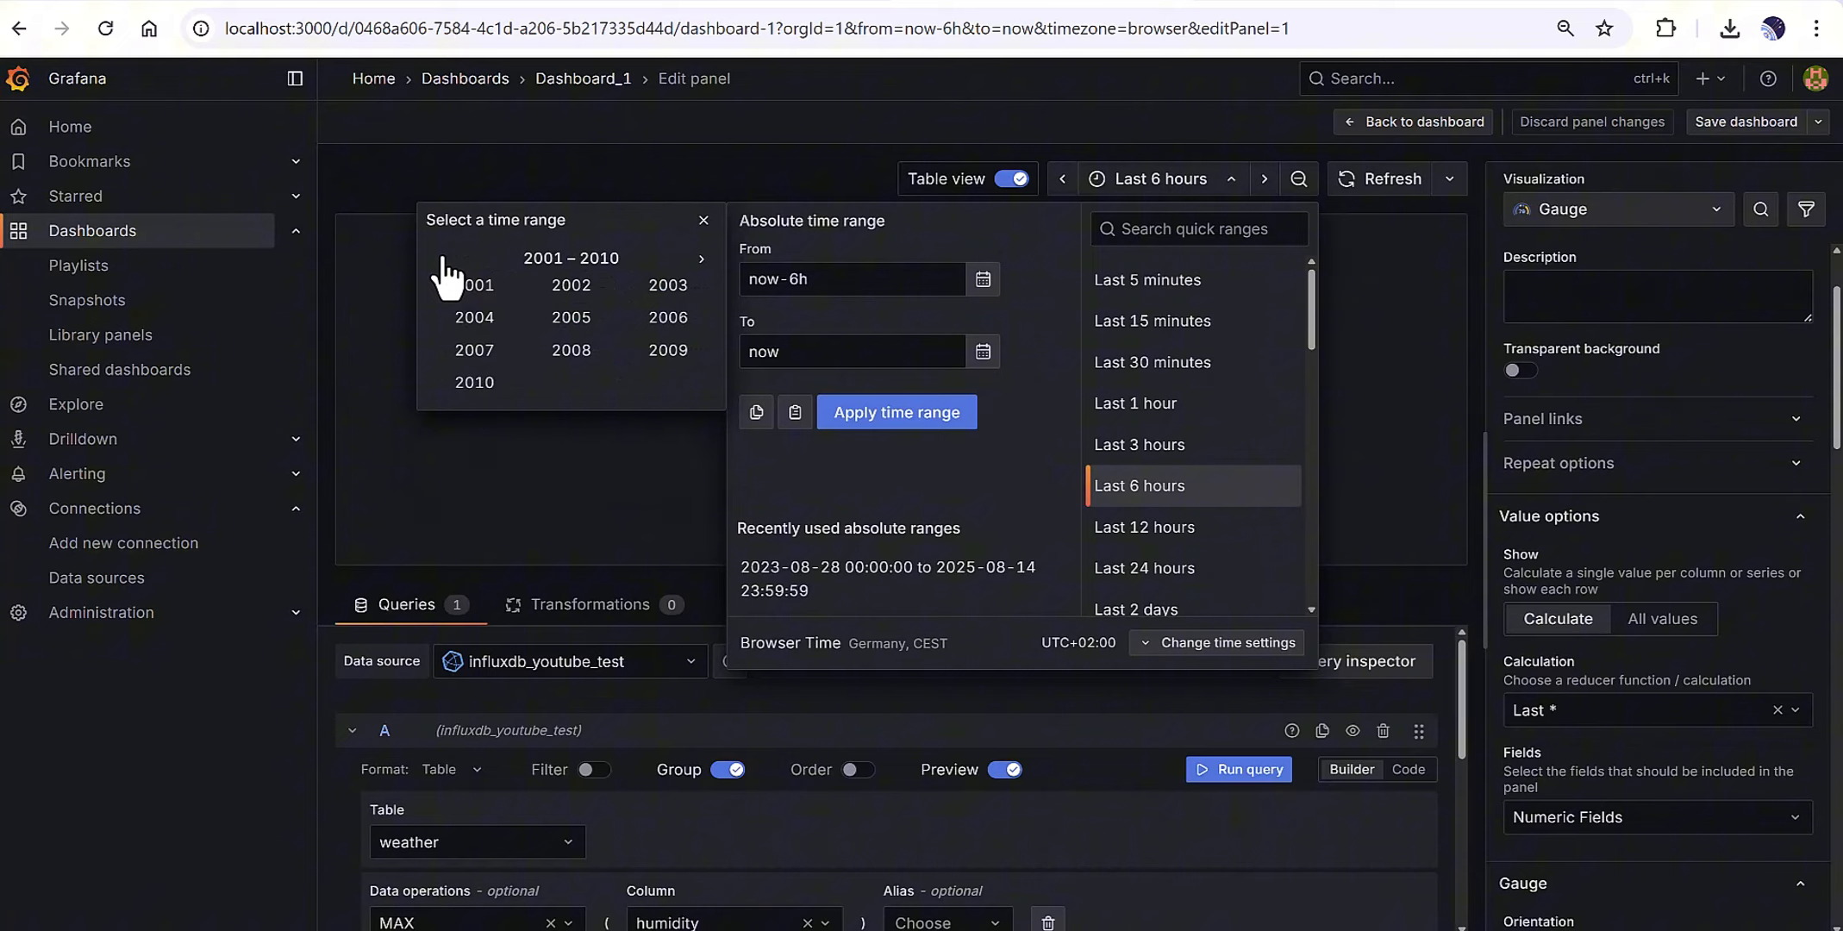
left_click(441, 259)
left_click(700, 259)
left_click(701, 258)
left_click(701, 259)
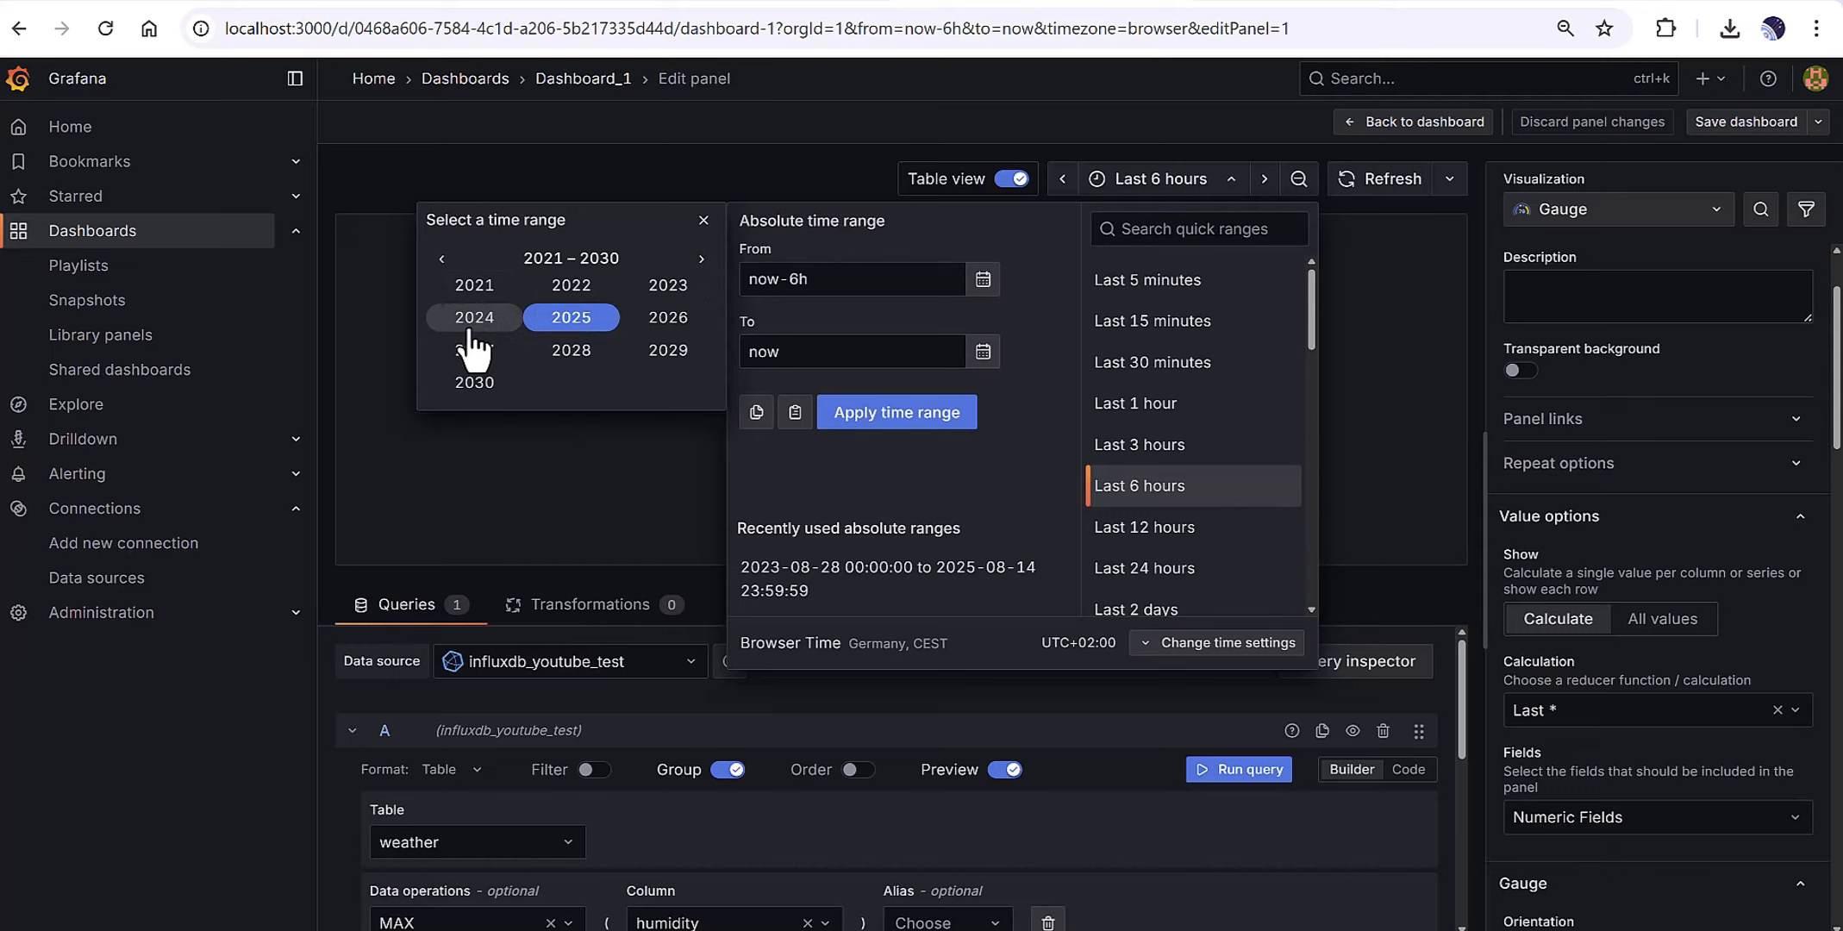
left_click(560, 287)
left_click(472, 287)
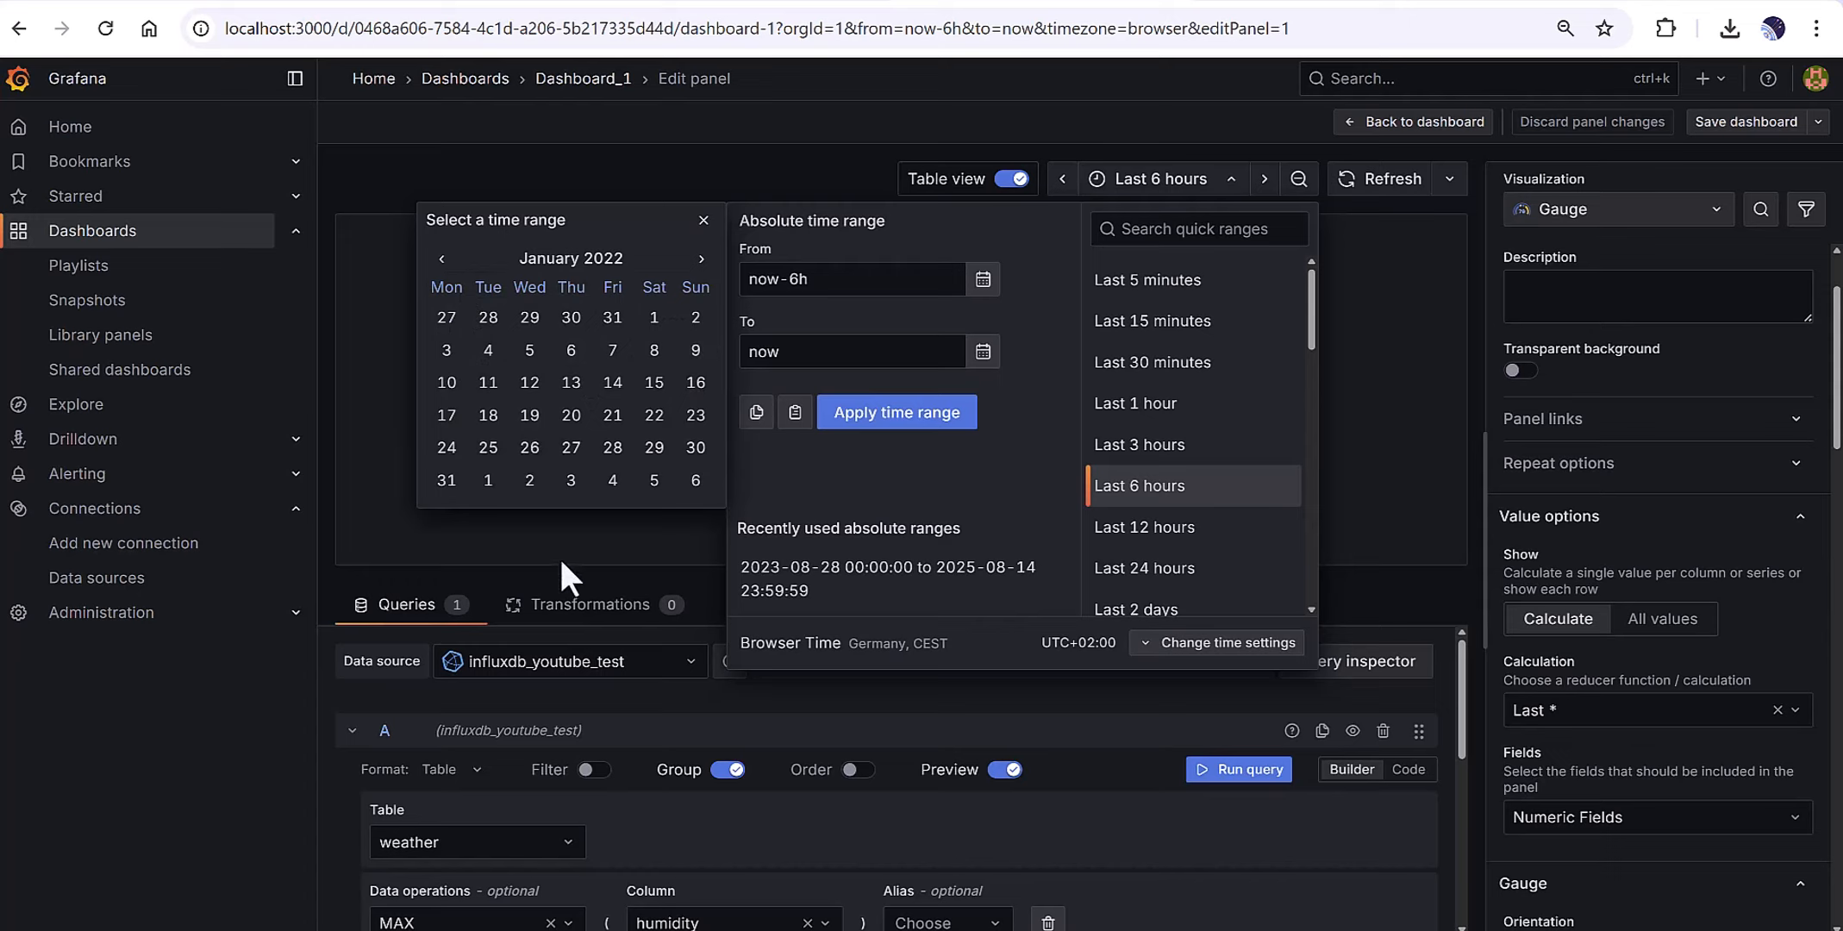
left_click(654, 317)
left_click(1022, 317)
left_click(983, 278)
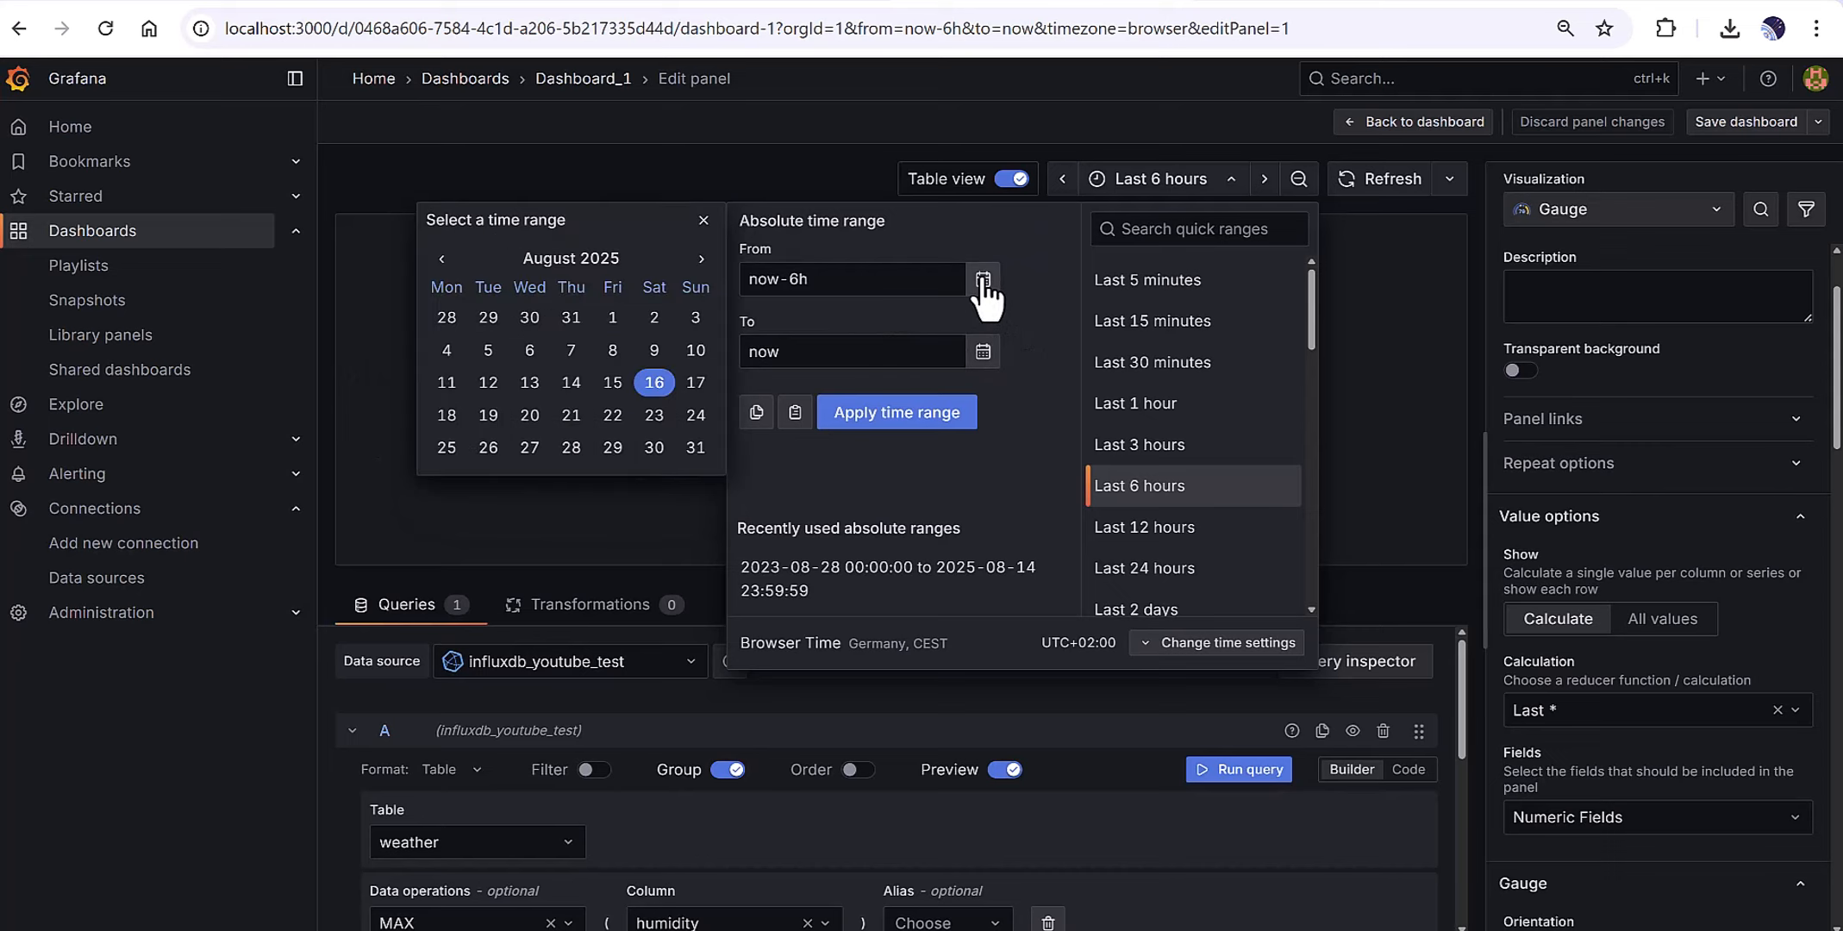
left_click(575, 258)
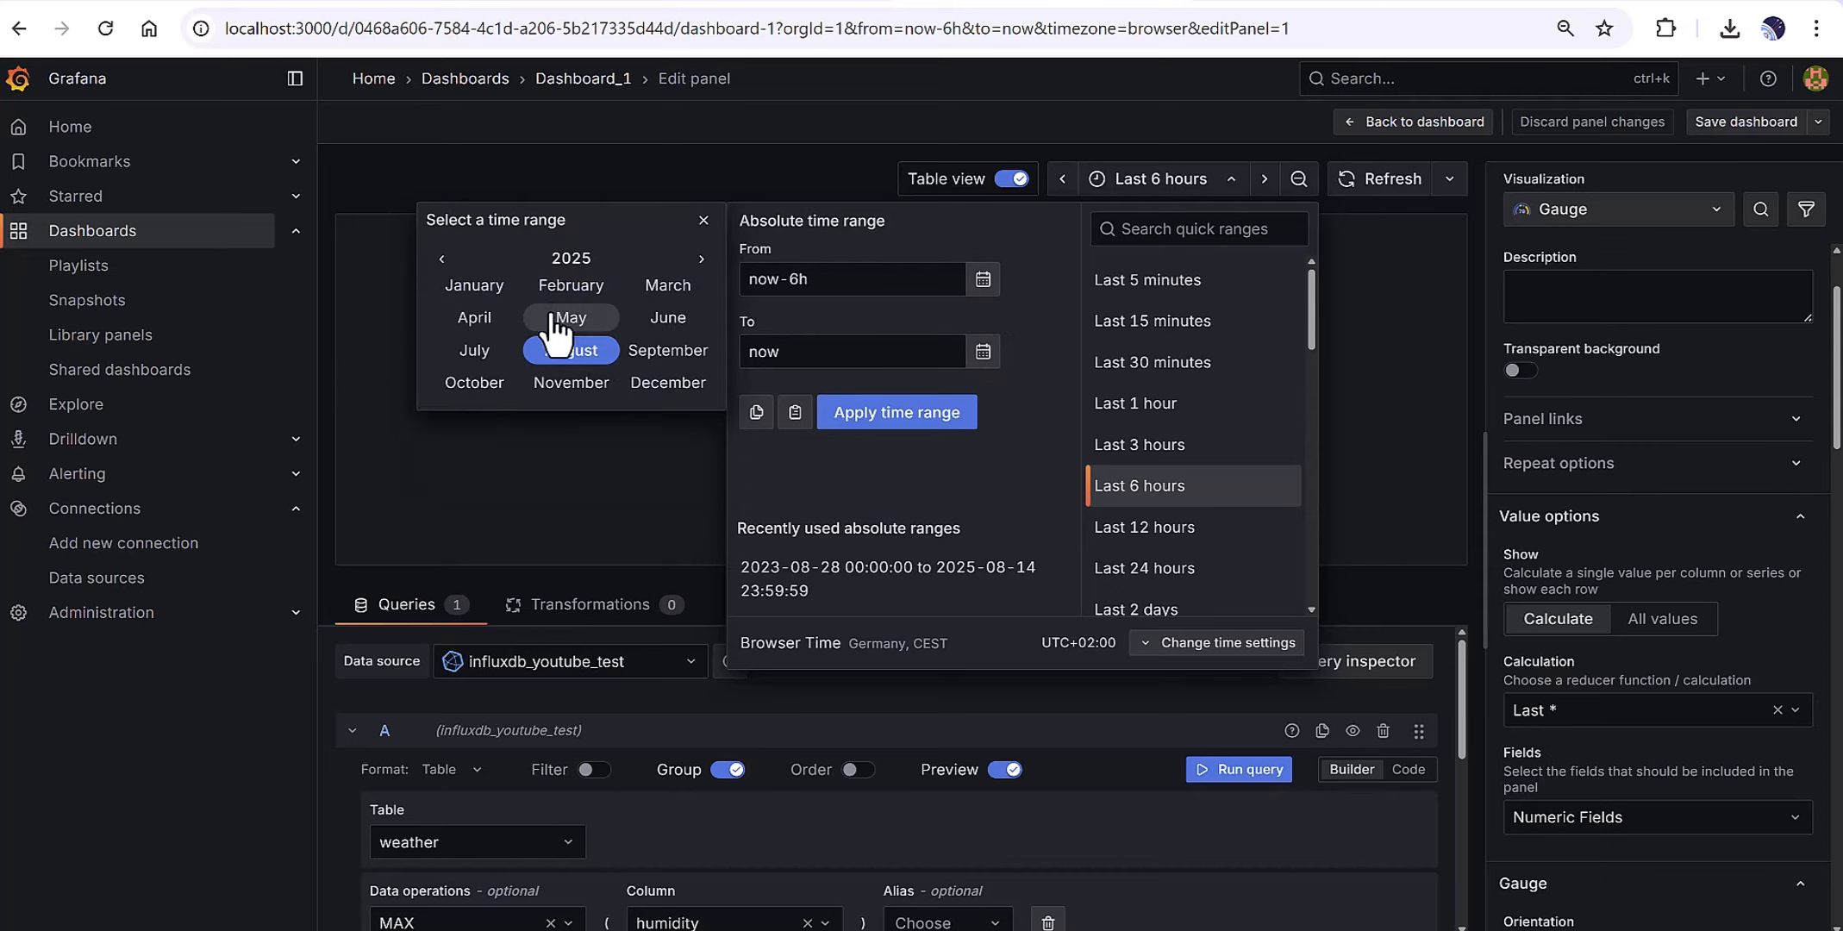
left_click(442, 259)
left_click(441, 259)
left_click(442, 259)
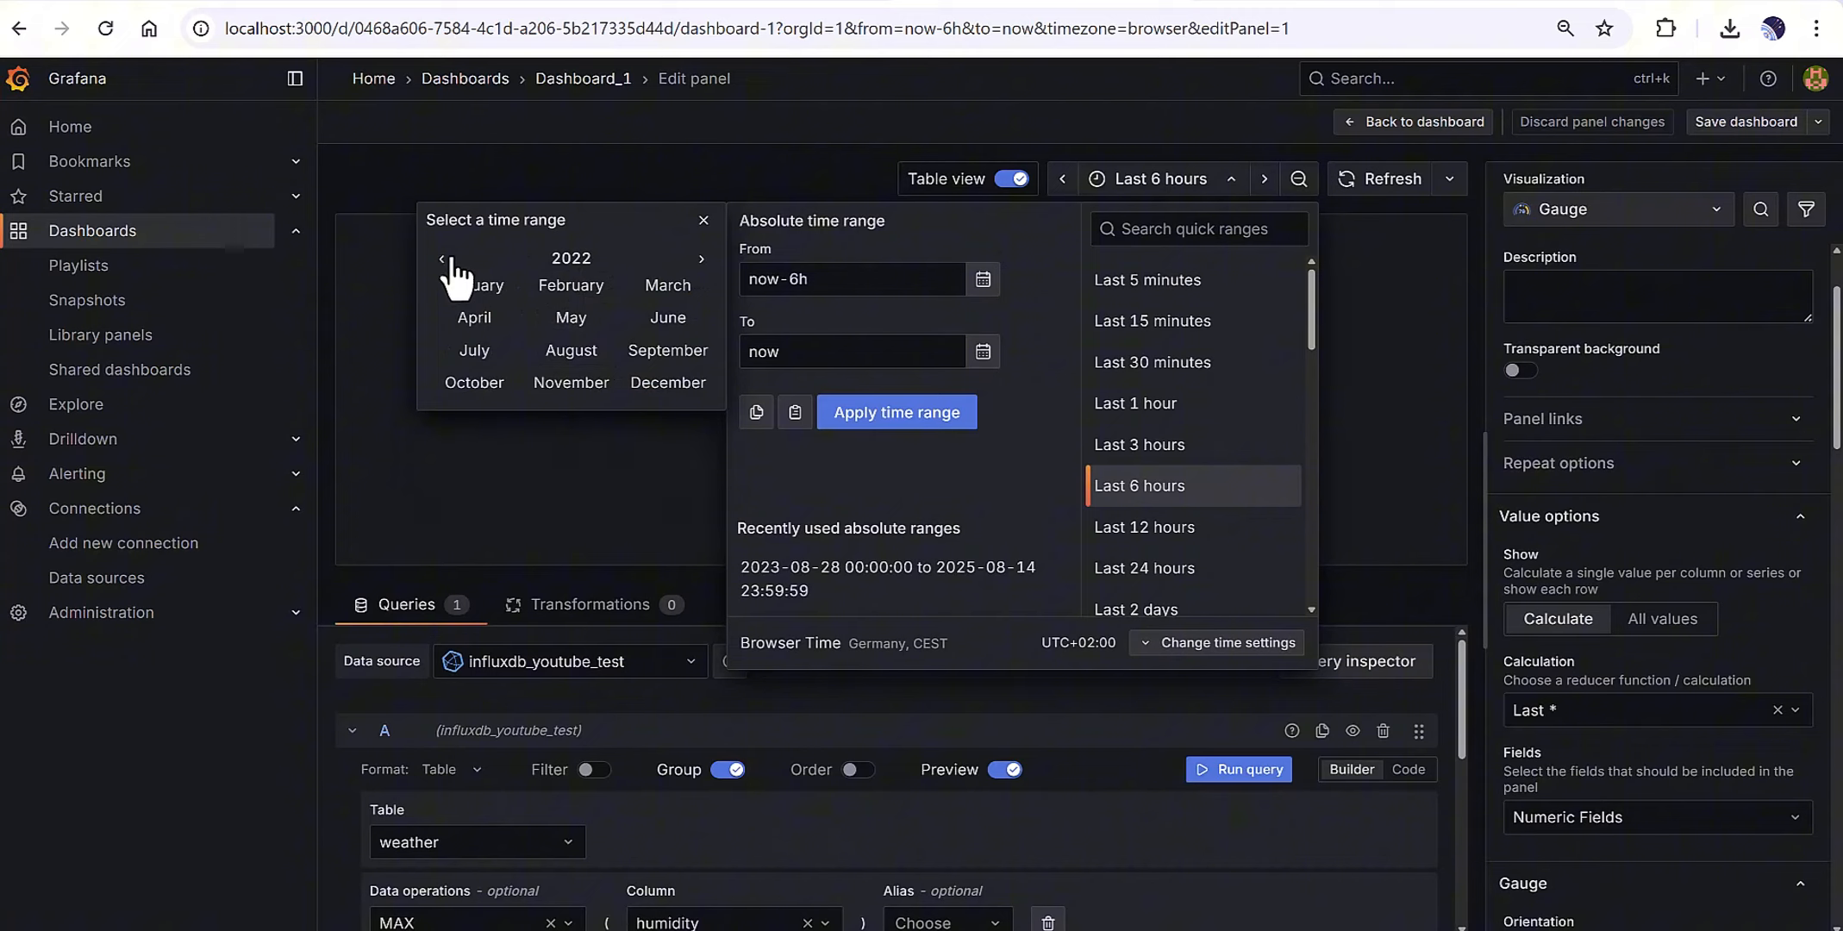
left_click(469, 288)
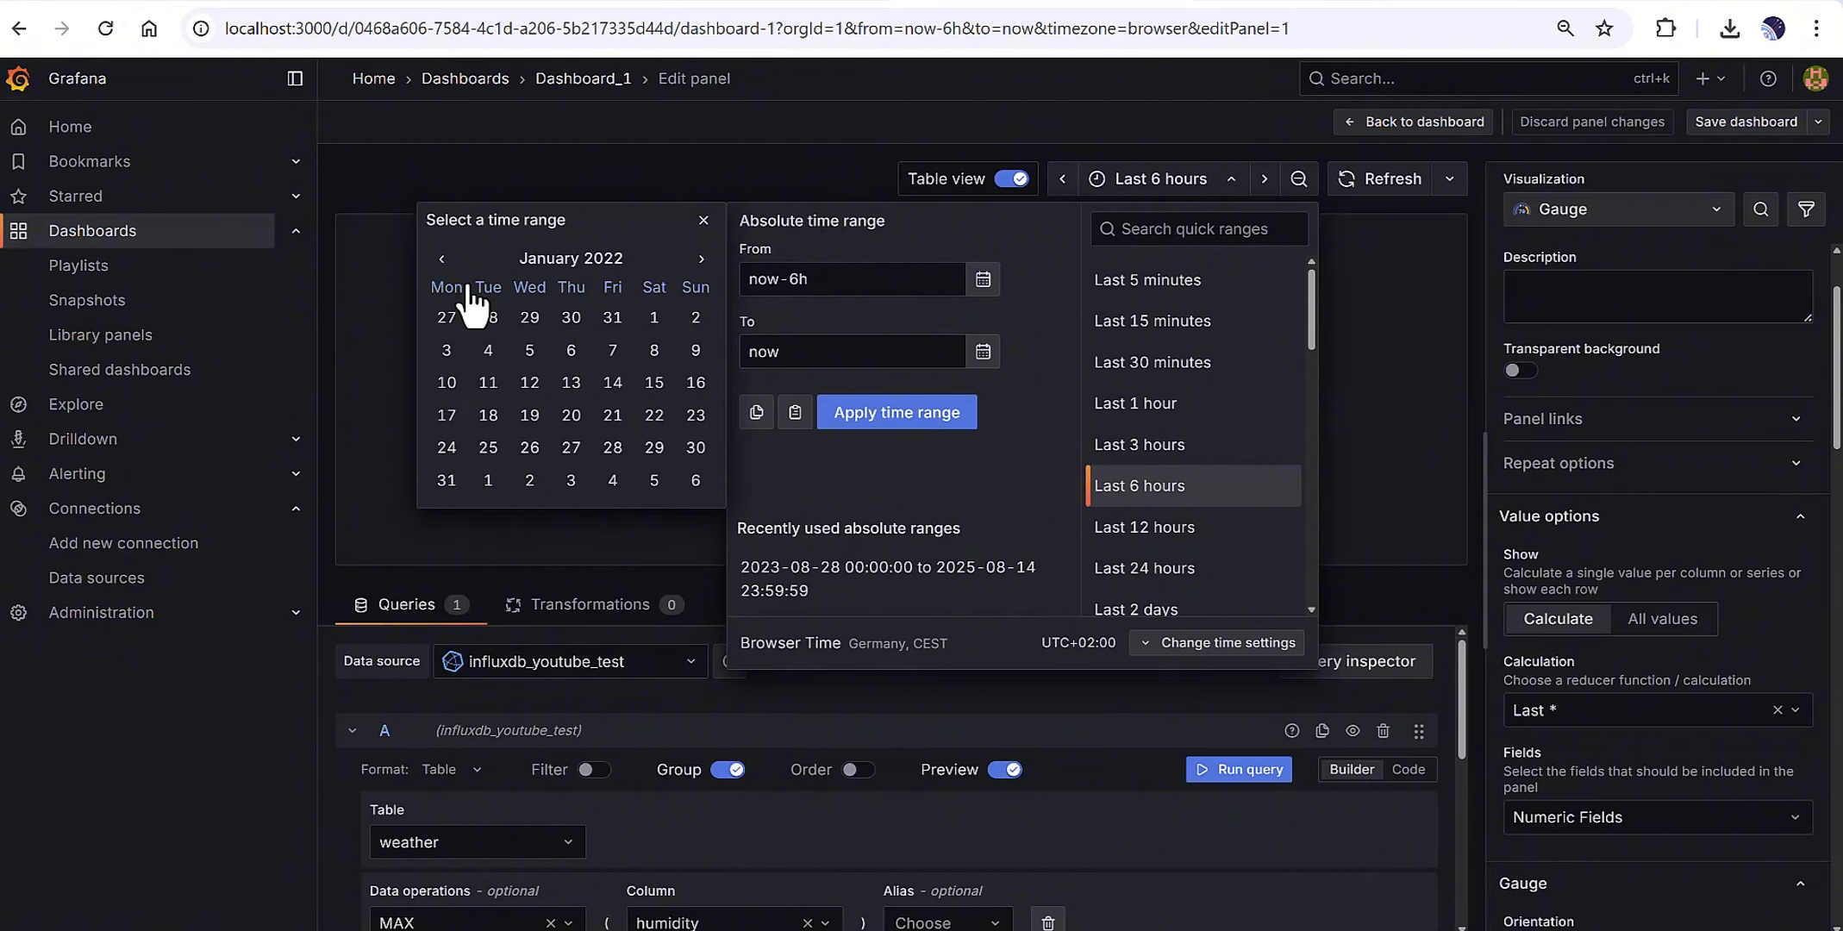
left_click(485, 483)
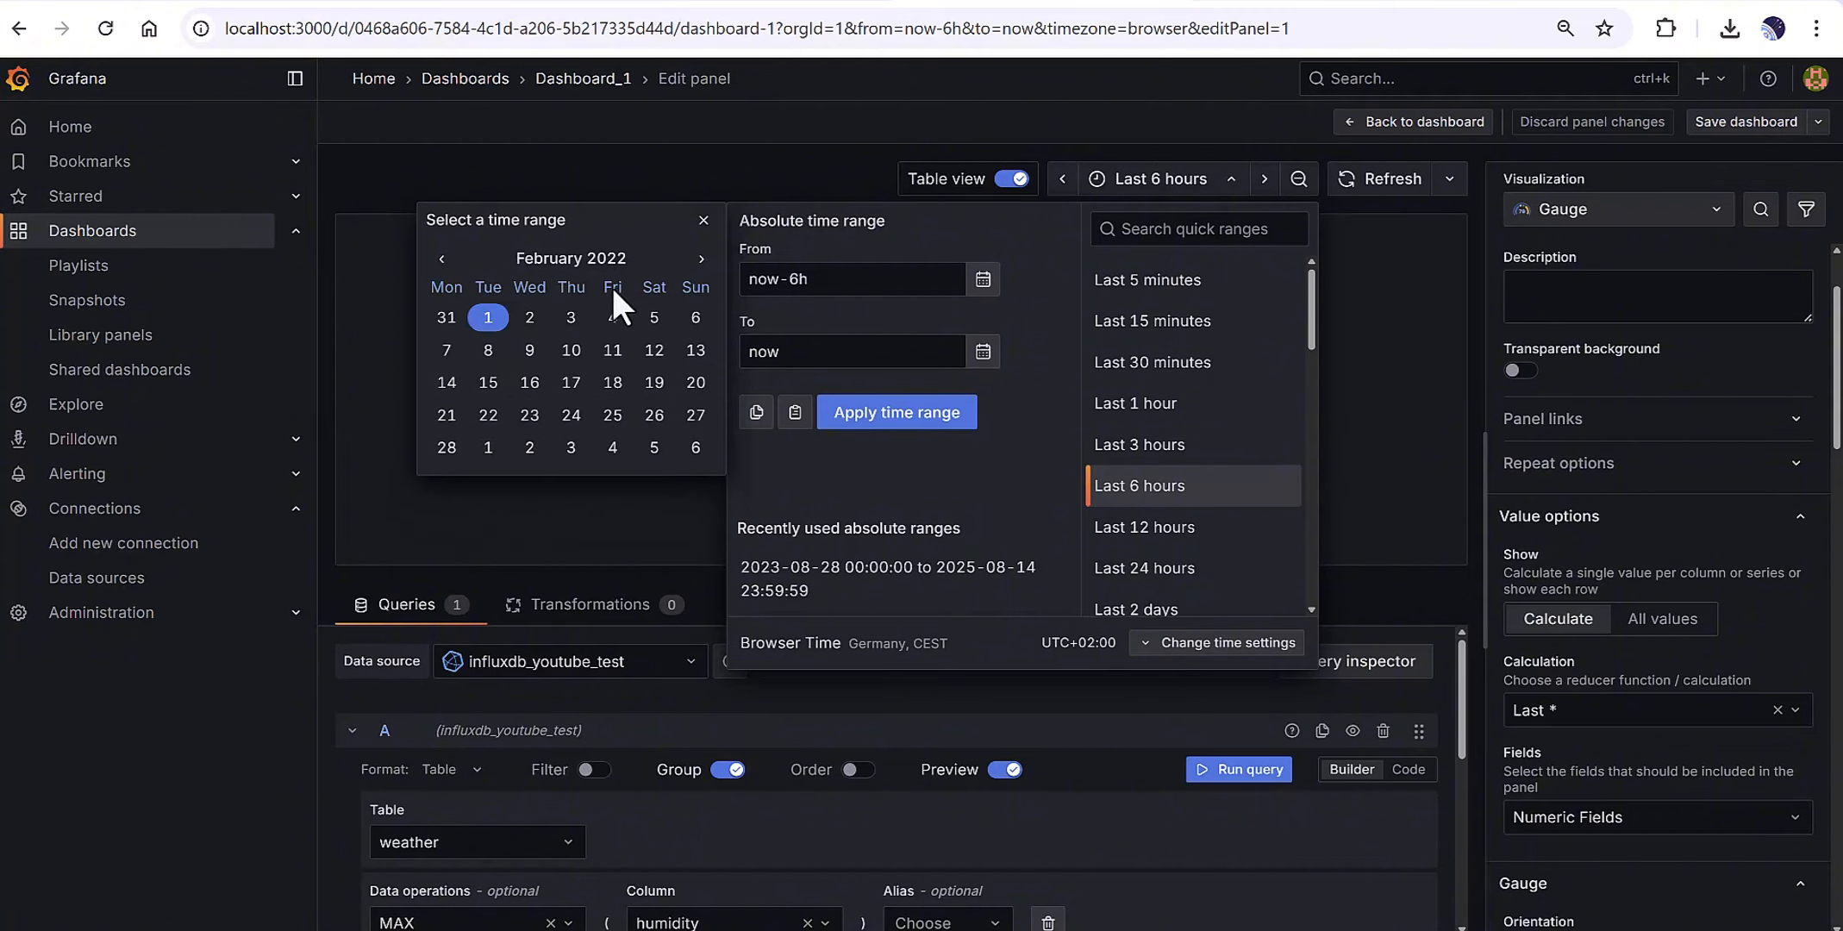
left_click(603, 258)
left_click(695, 261)
left_click(695, 262)
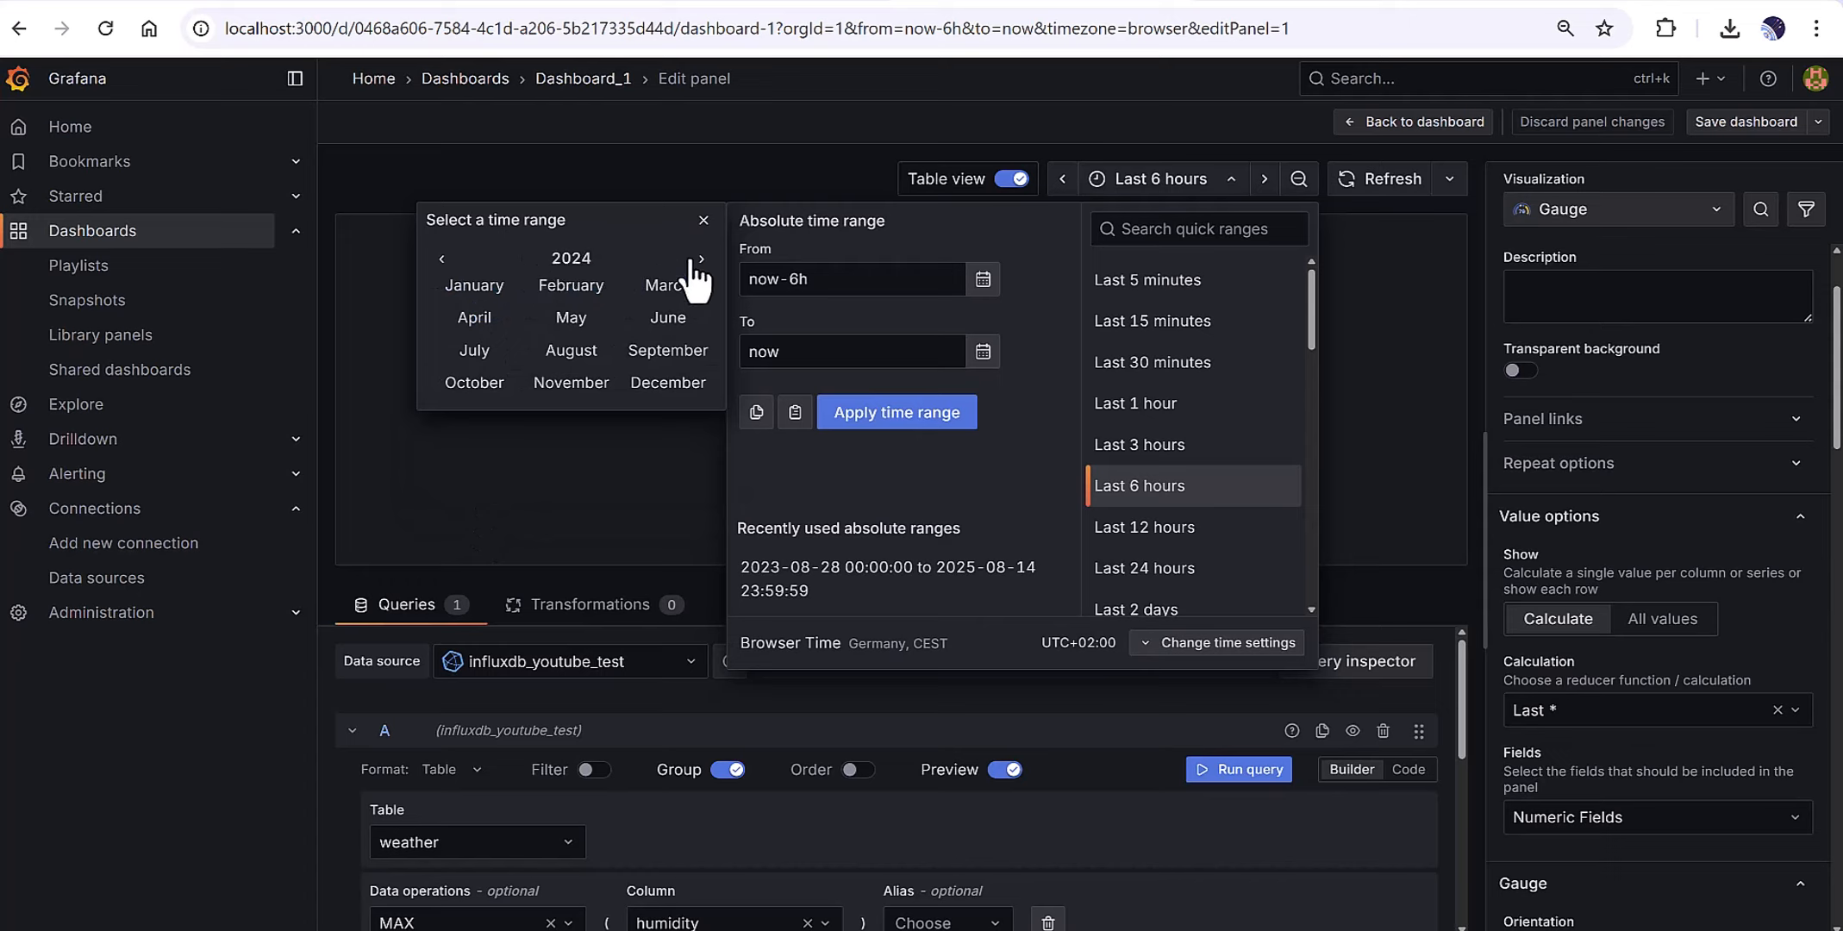
left_click(698, 259)
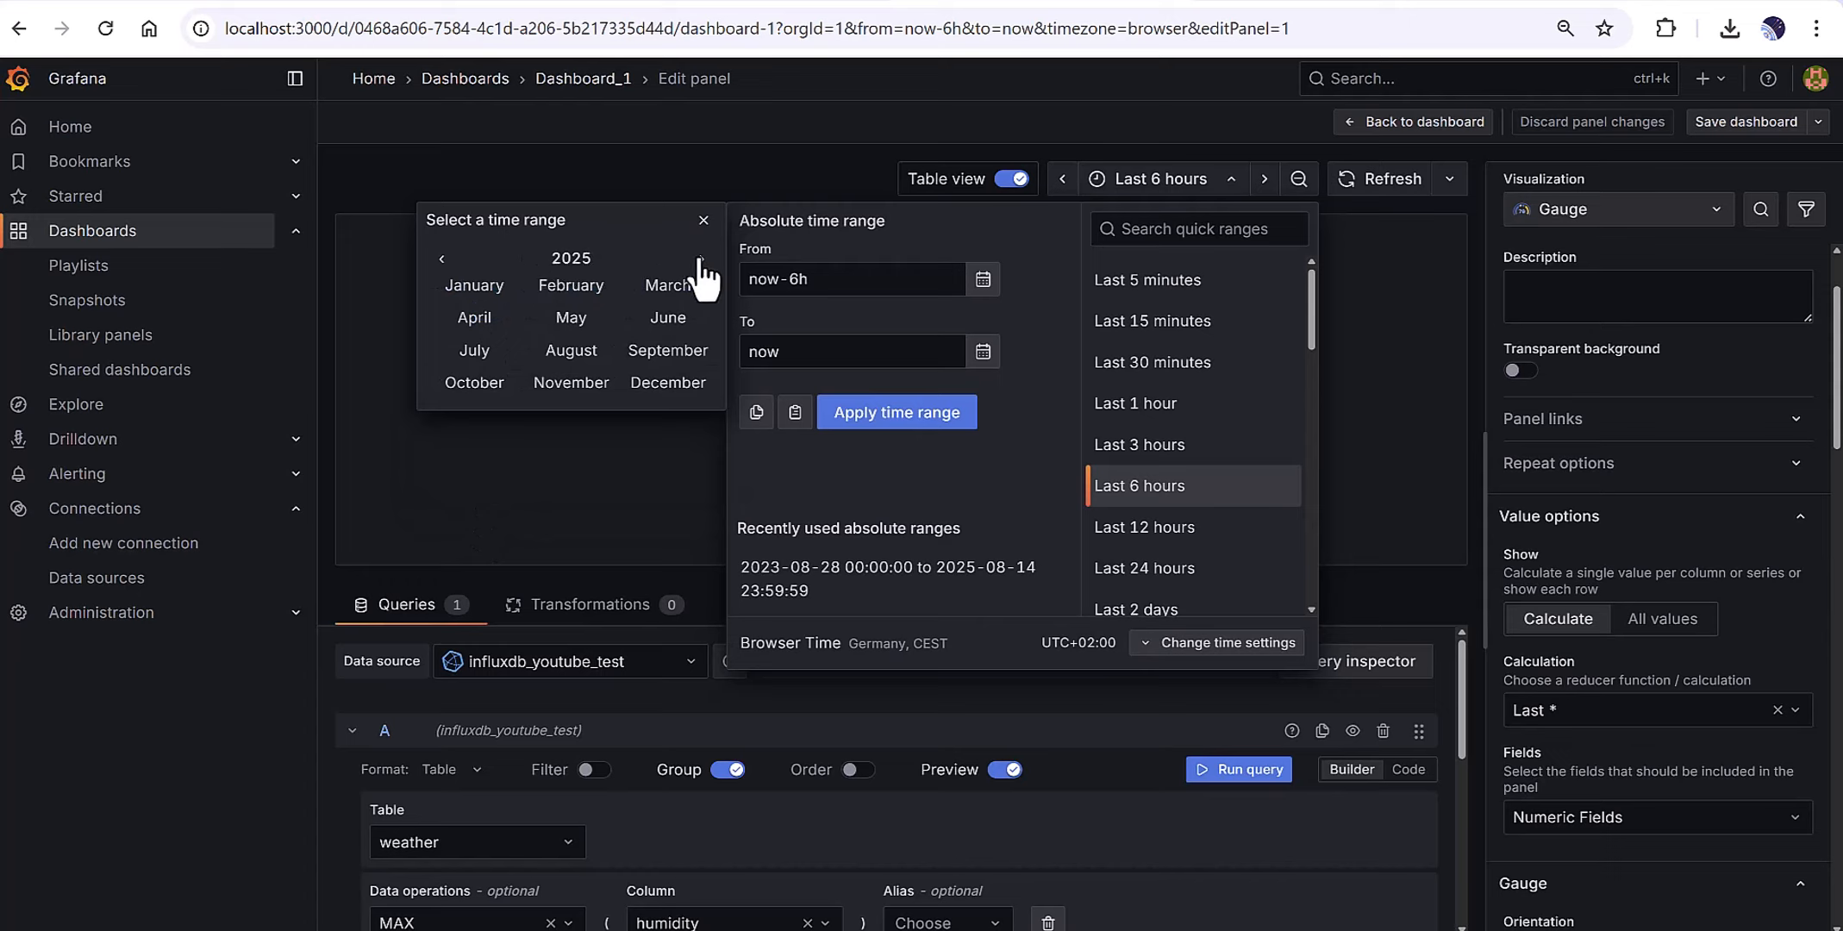
left_click(573, 321)
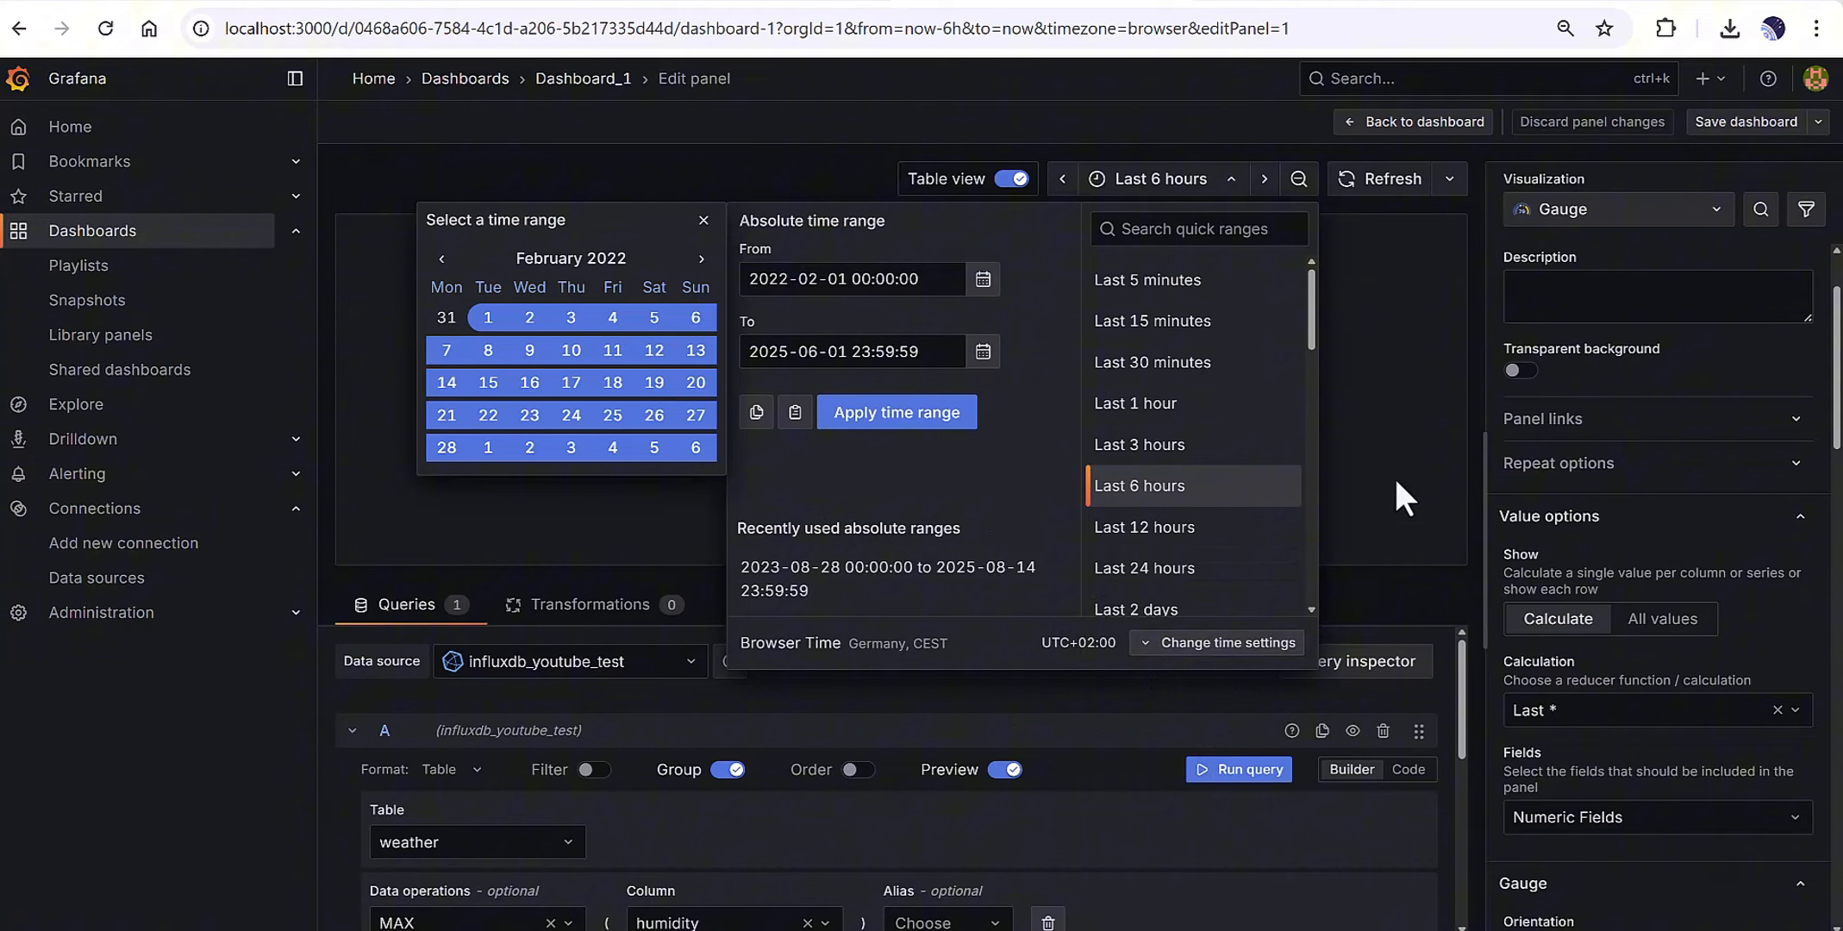
left_click(890, 426)
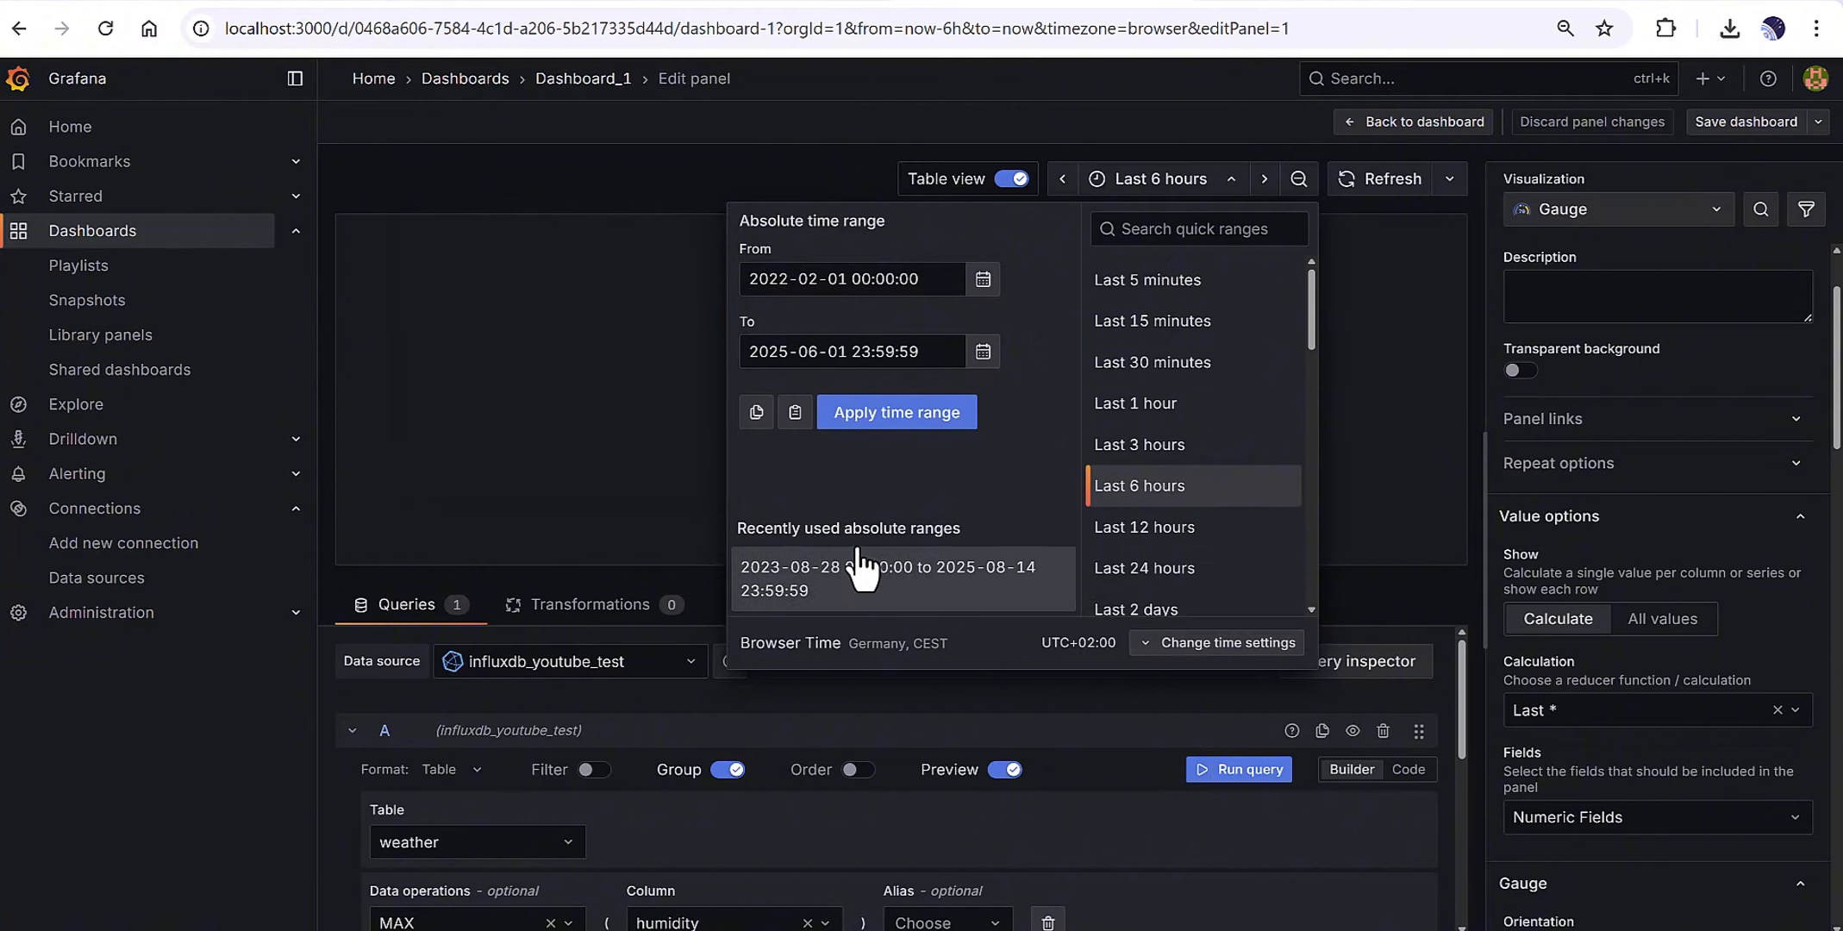
Apply the 2022–2025 range, confirm the max humidity result of 60, and show visualization choices.
left_click(886, 419)
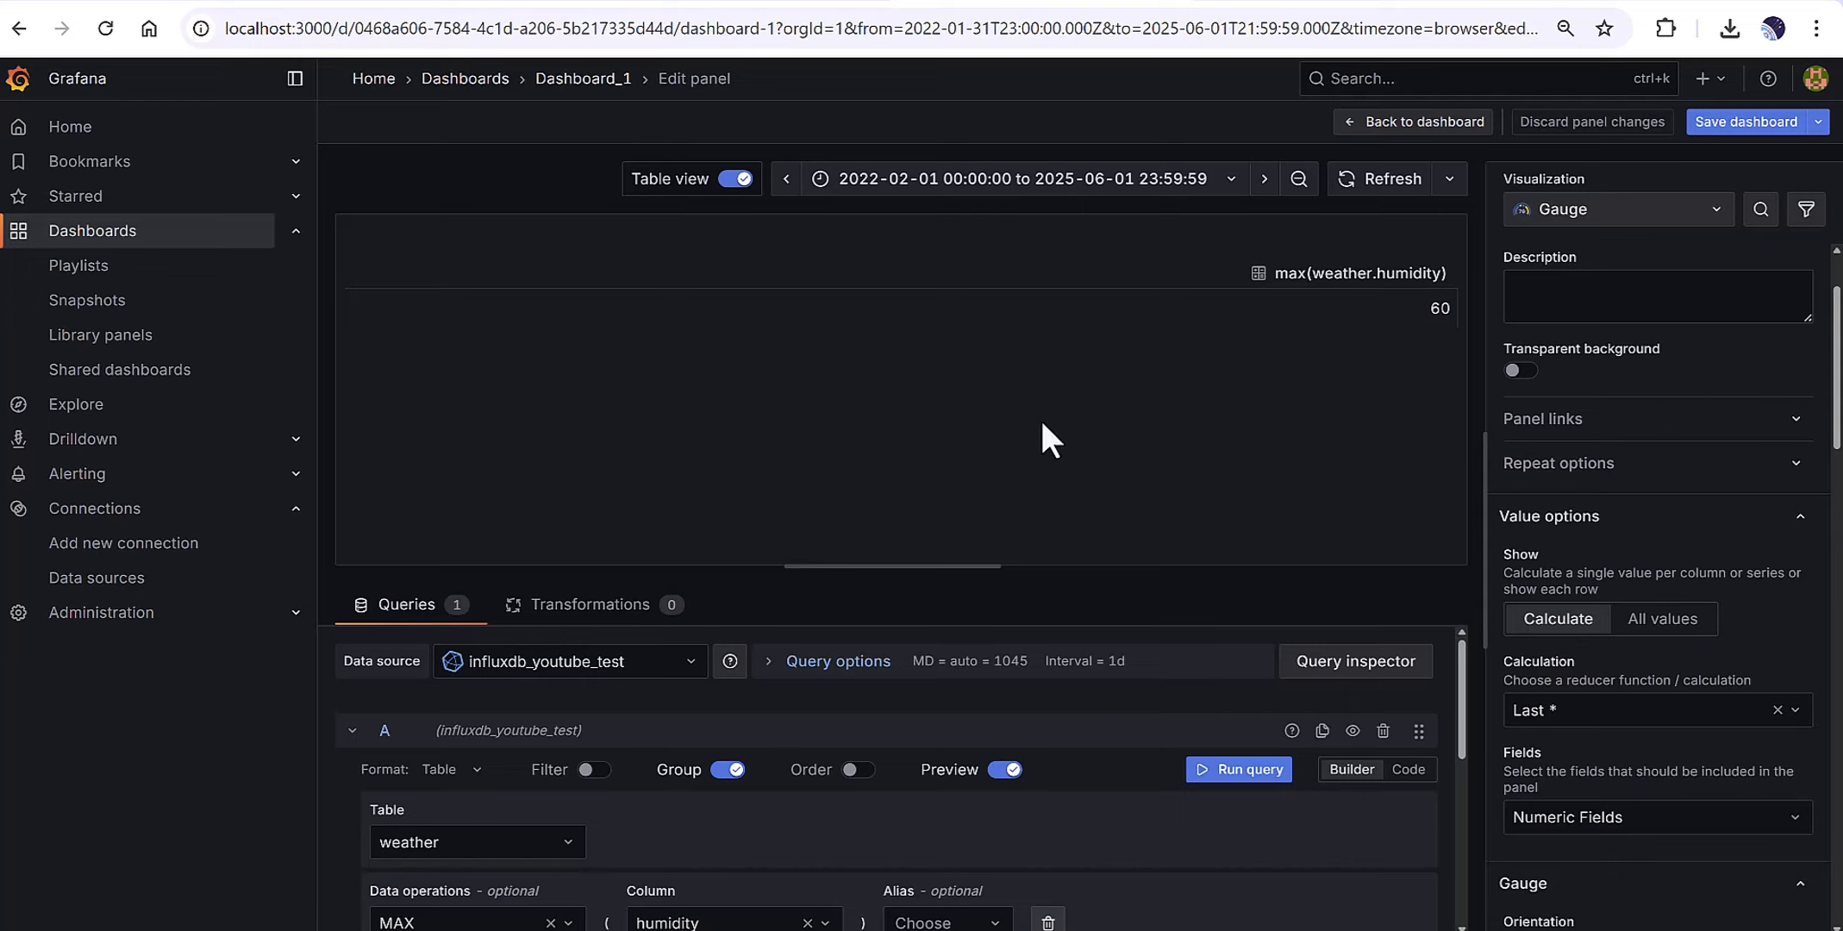
double_click(1439, 307)
scroll(811, 814, "down", 3)
scroll(796, 822, "down", 2)
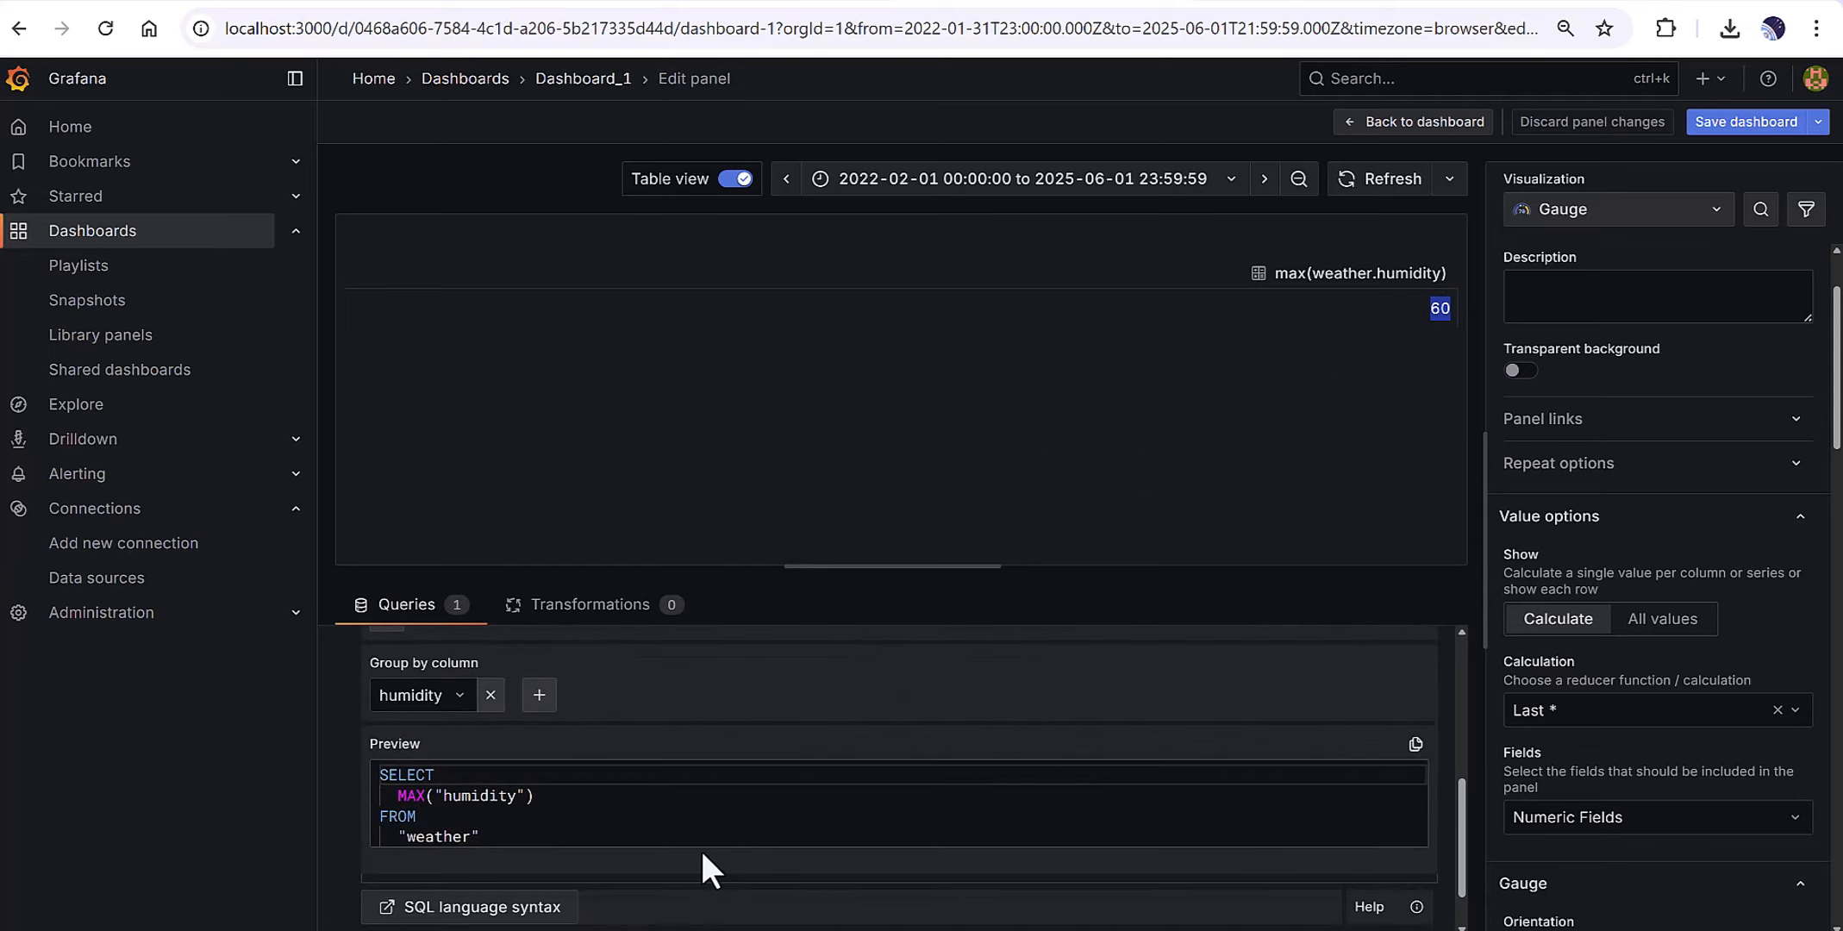
scroll(655, 776, "up", 5)
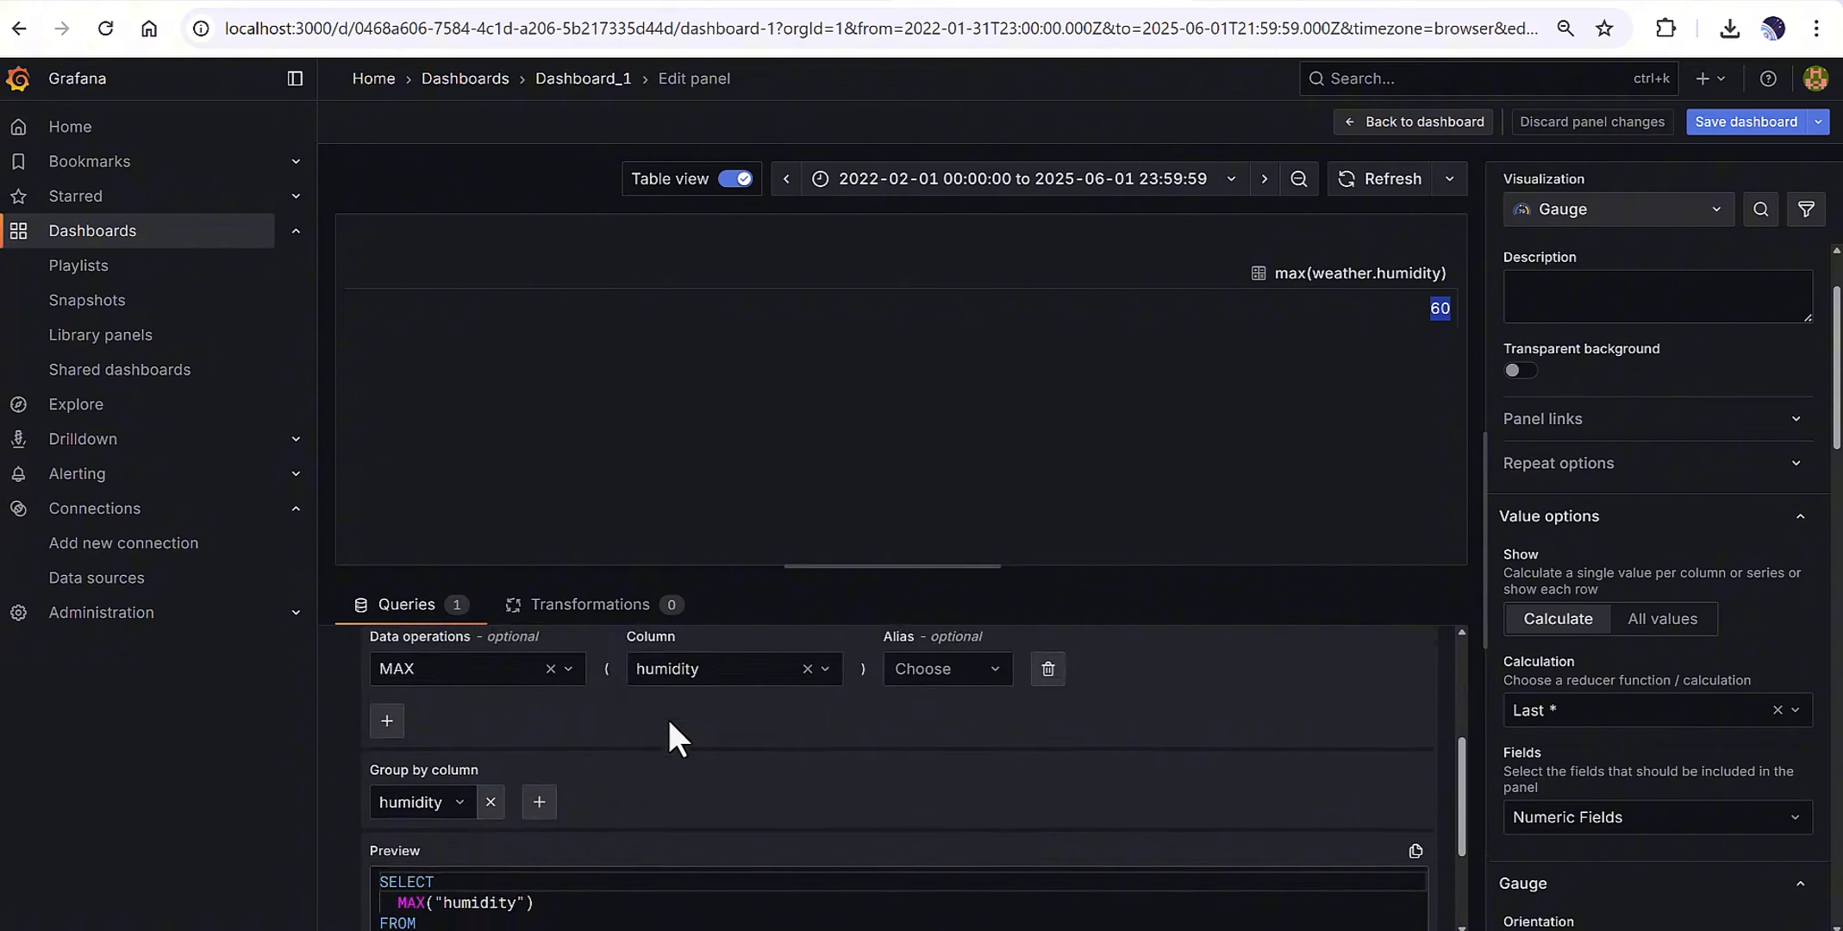
left_click(1352, 336)
left_click_drag(1424, 307, 1449, 309)
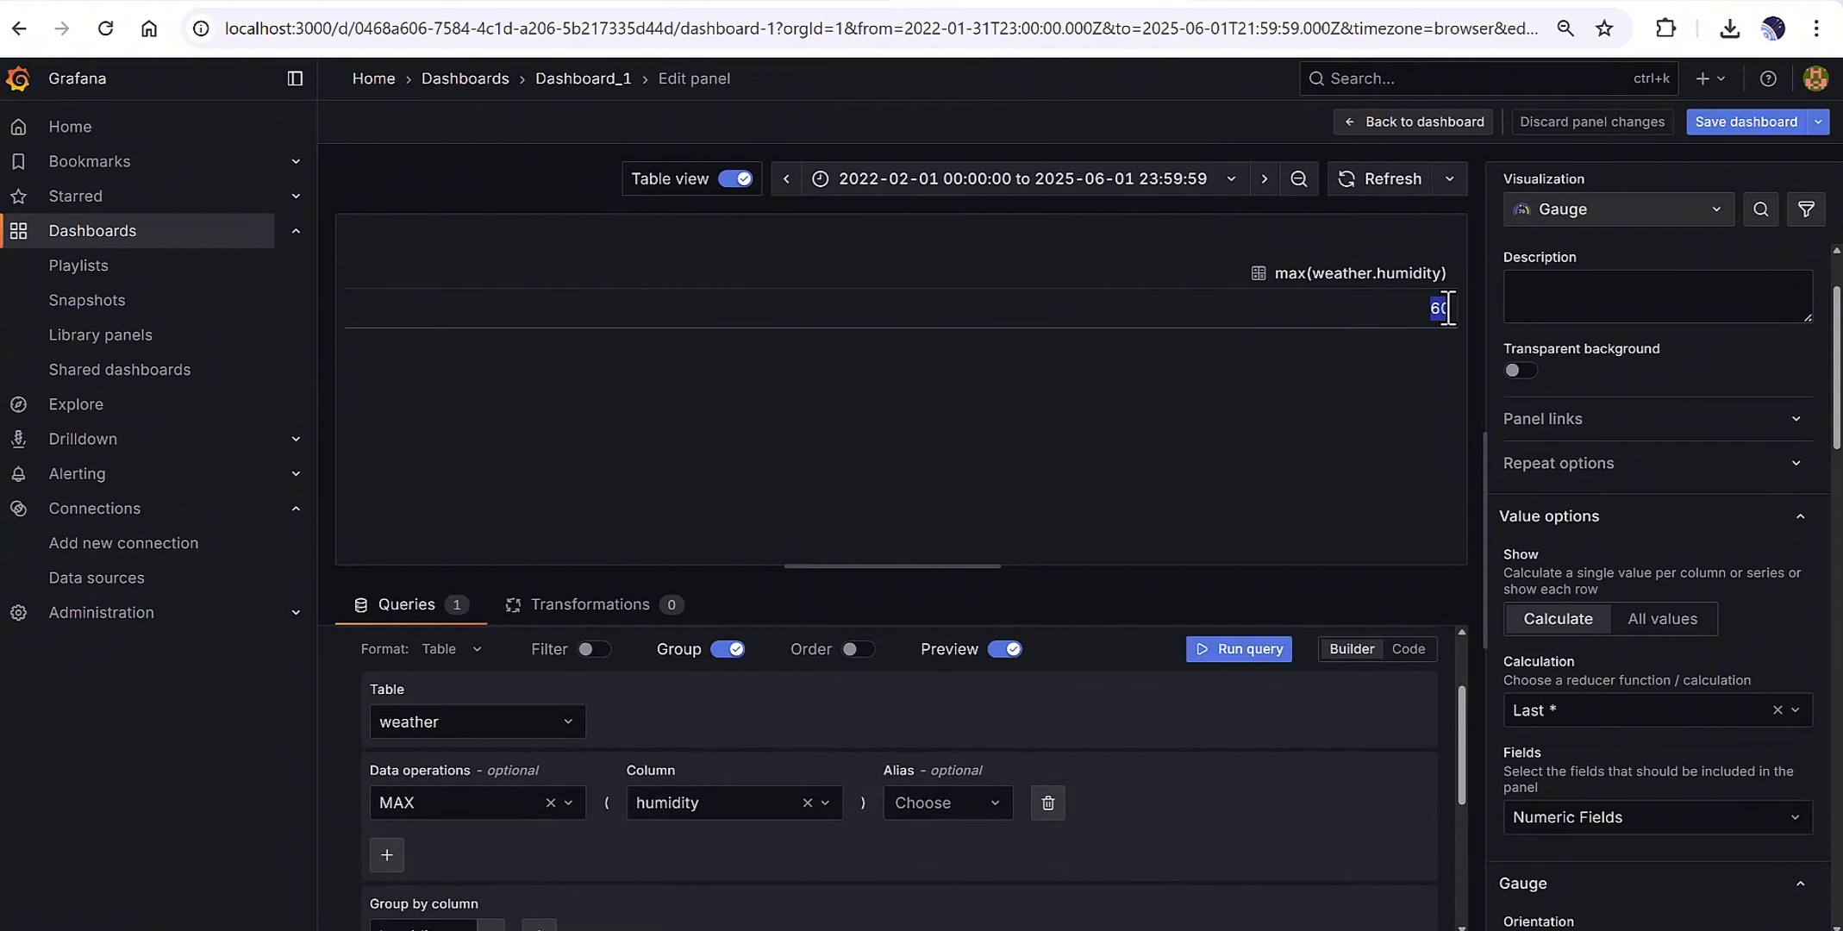
left_click(1305, 392)
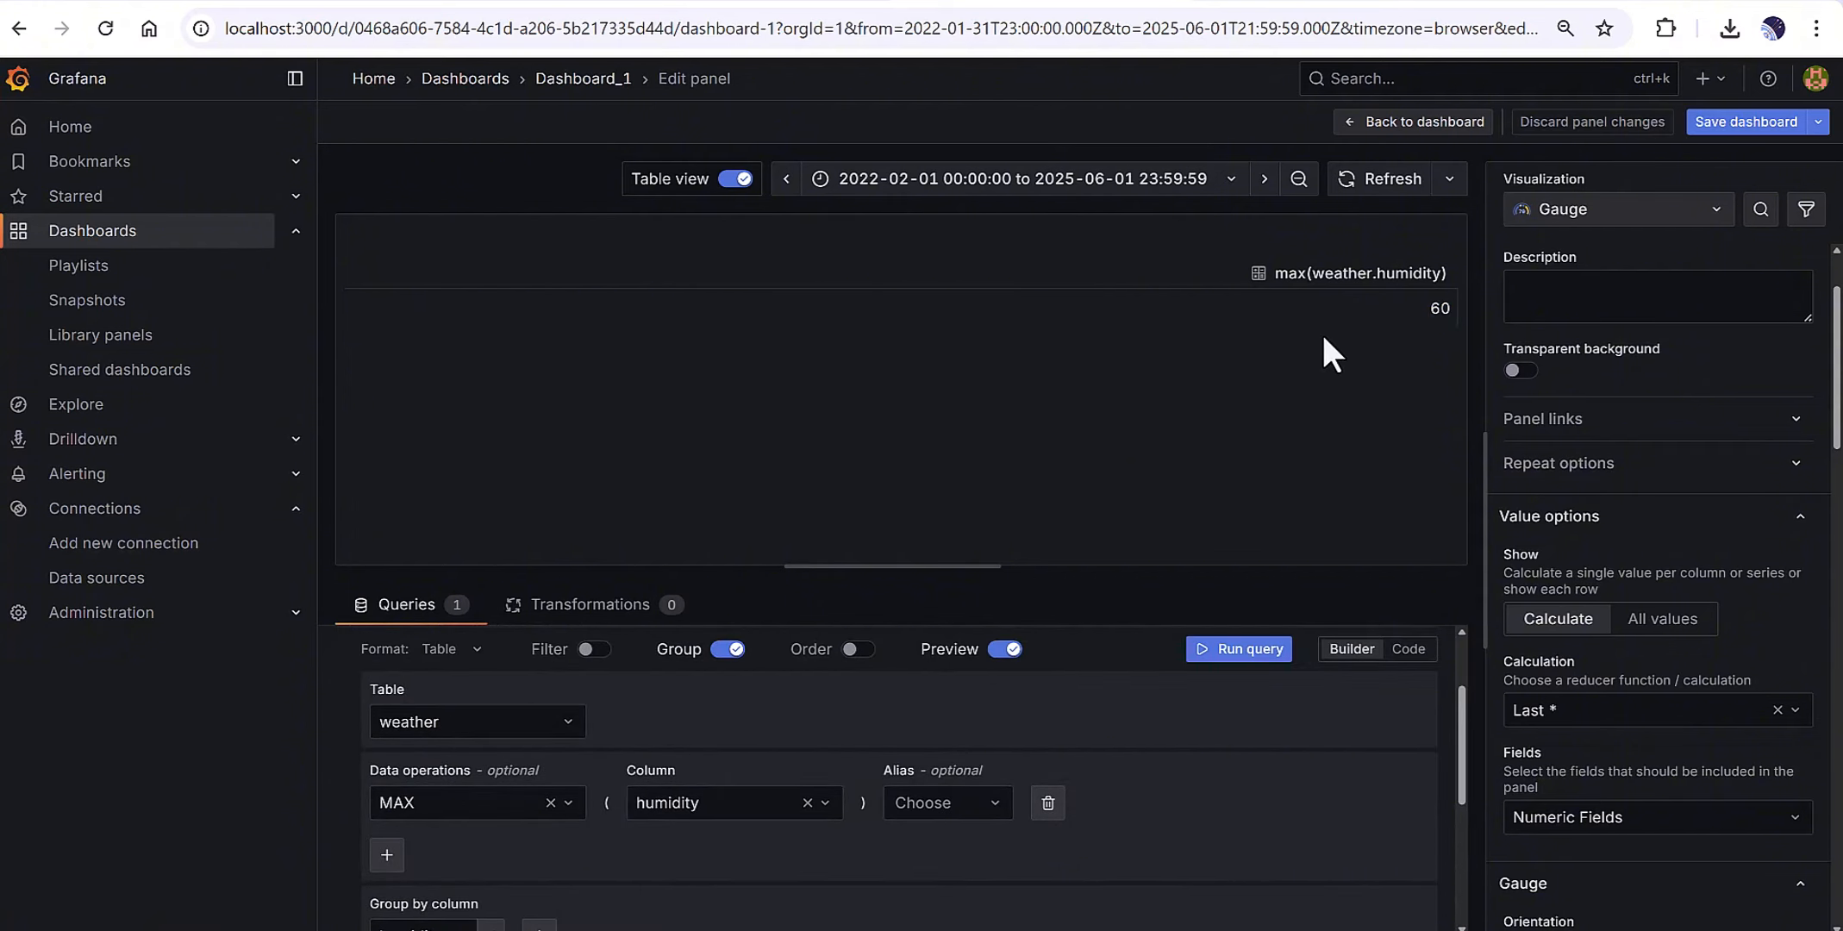
left_click(1526, 210)
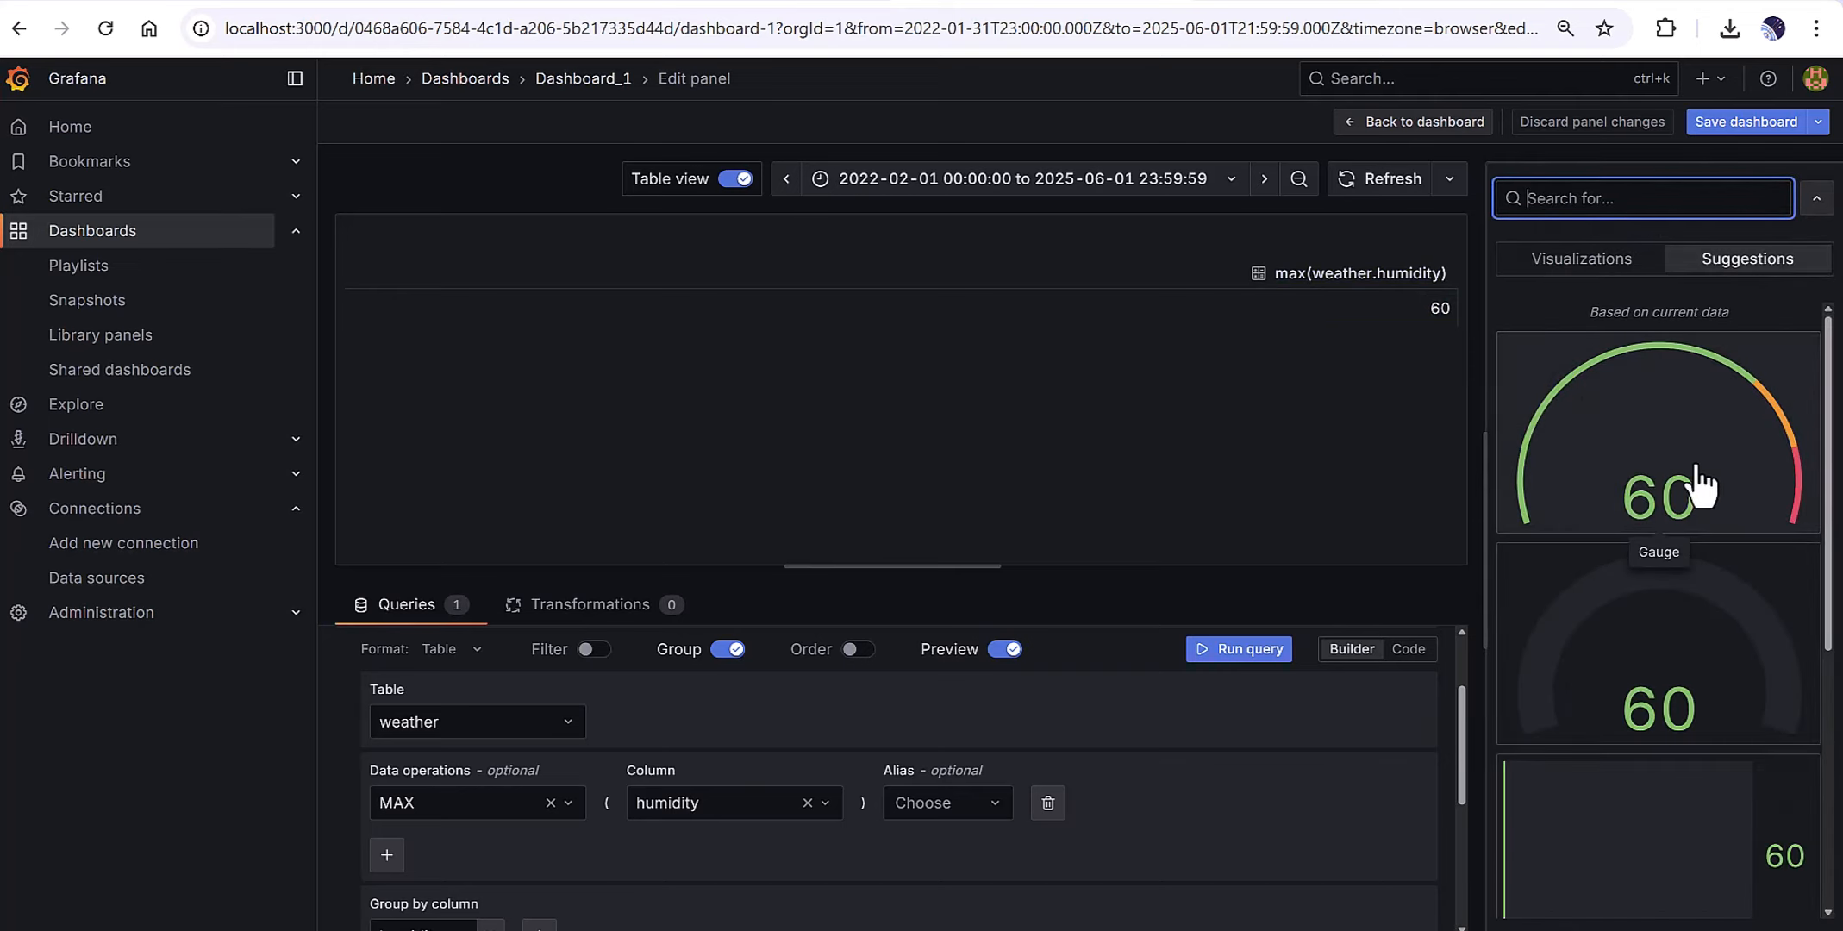
Switch the panel visualization from Gauge to Table.
scroll(1563, 473, "down", 1)
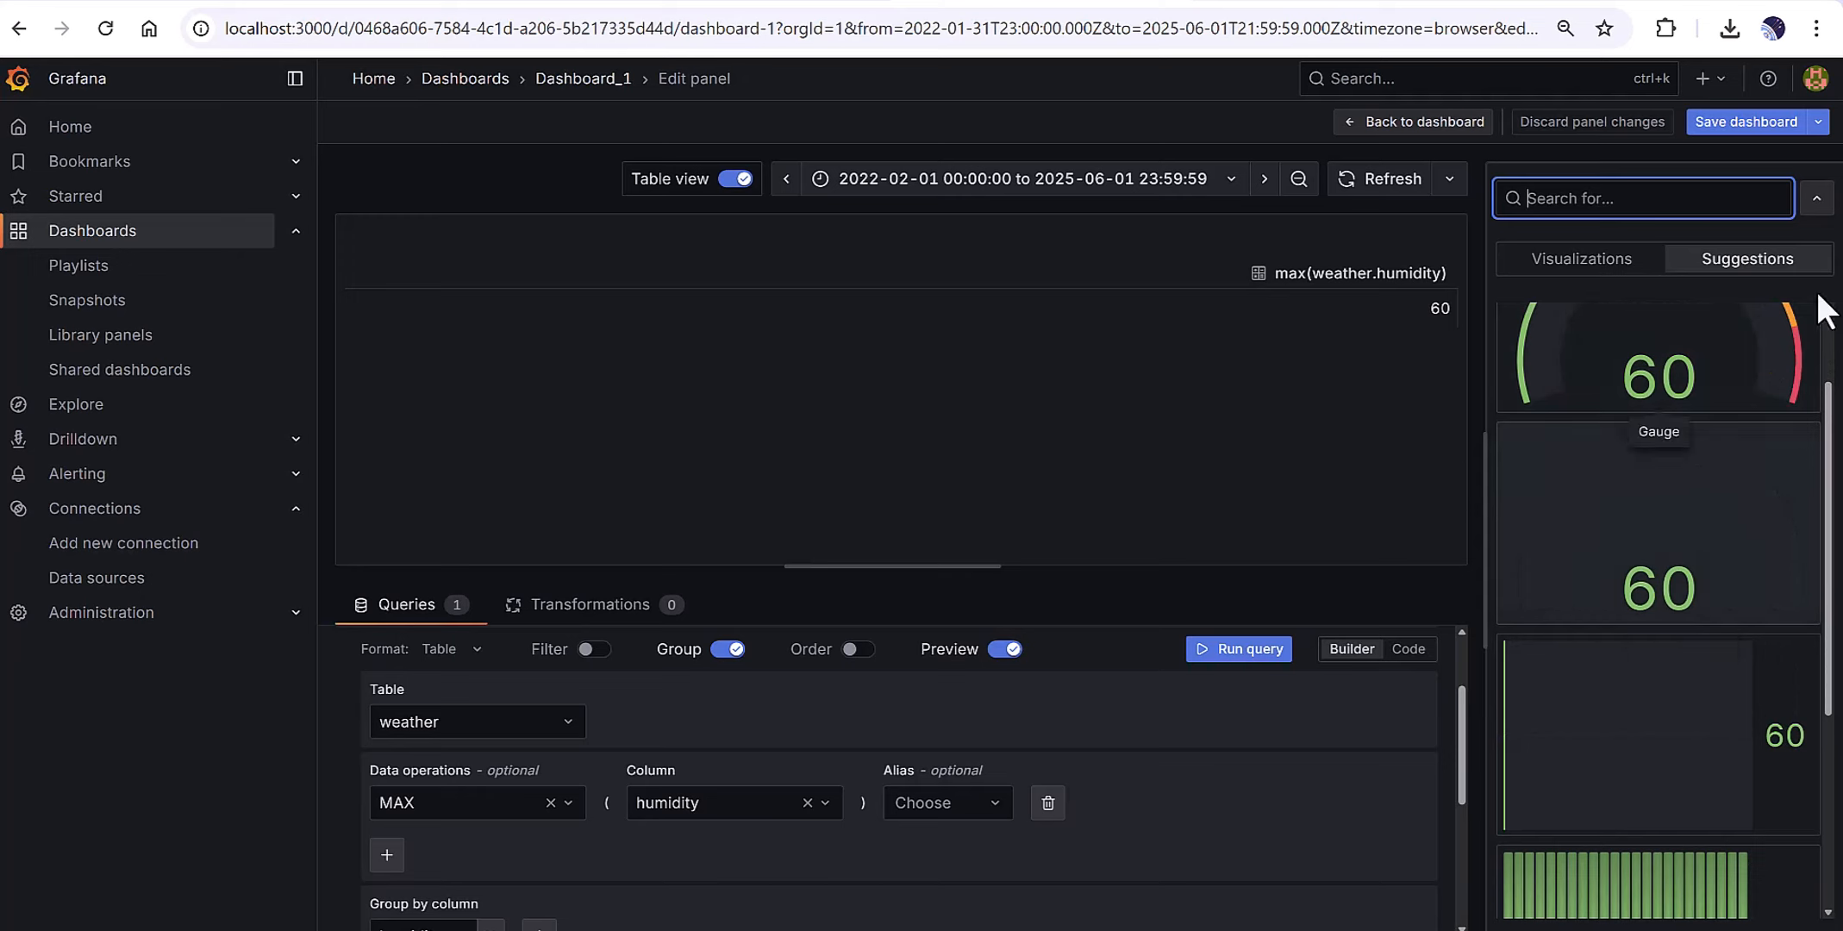
left_click(1565, 258)
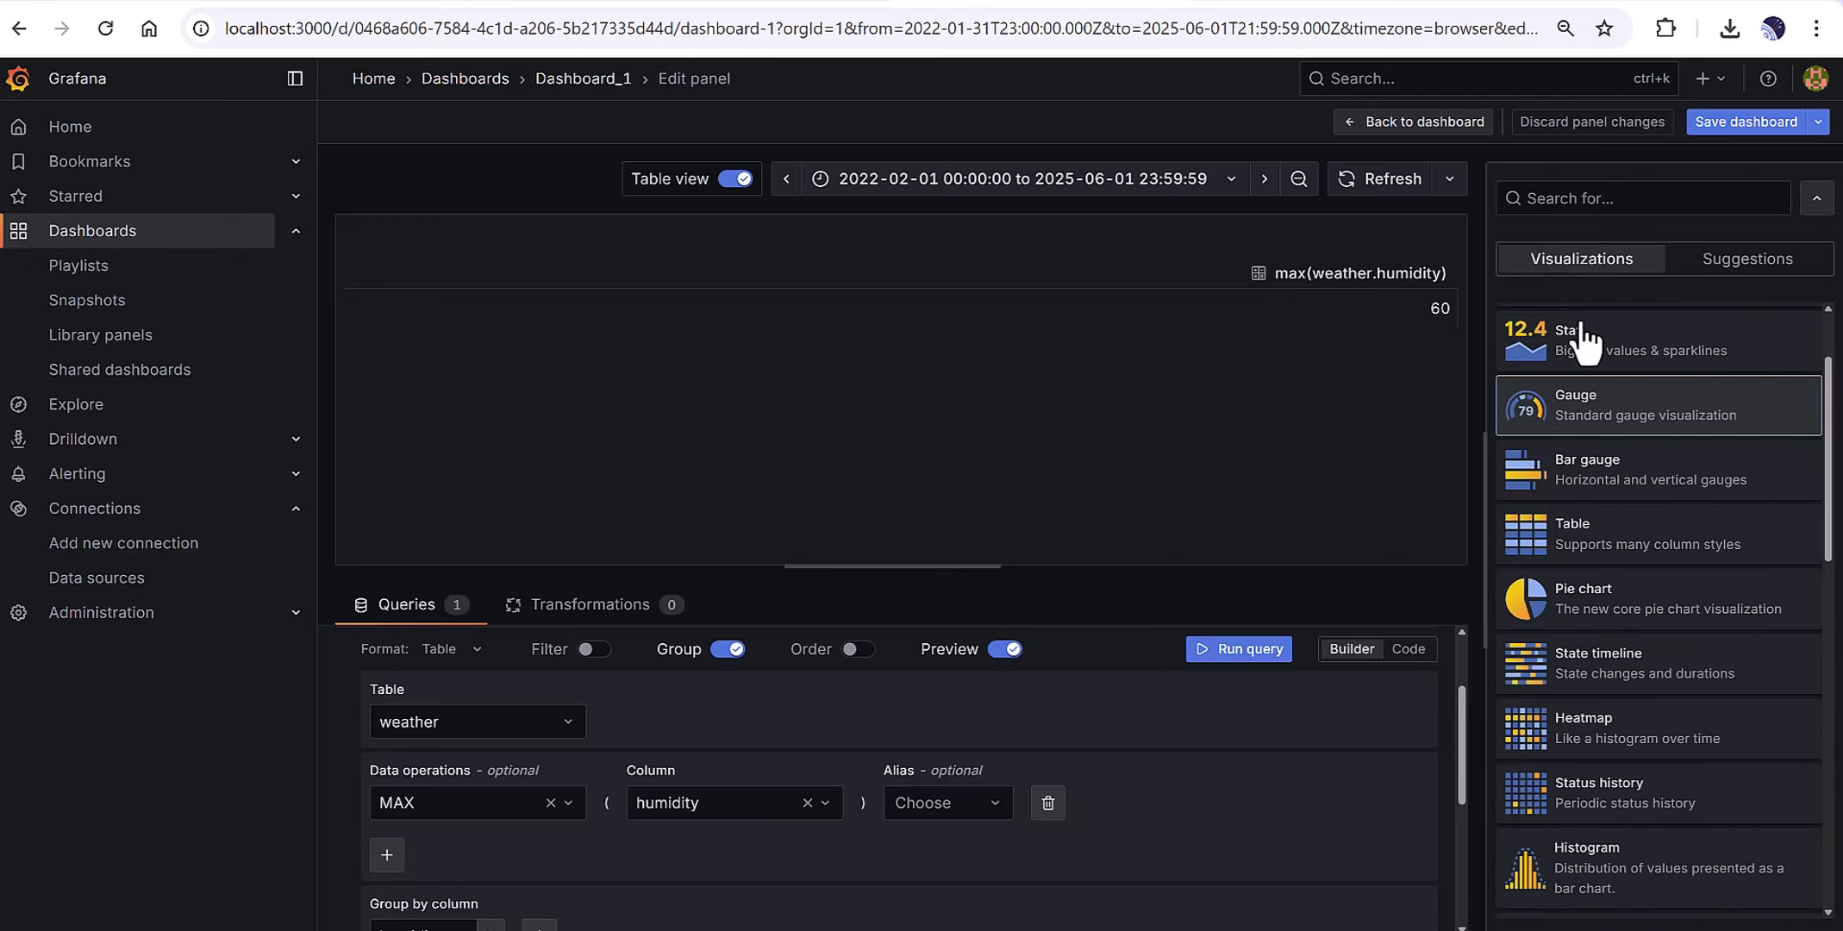
left_click(1580, 558)
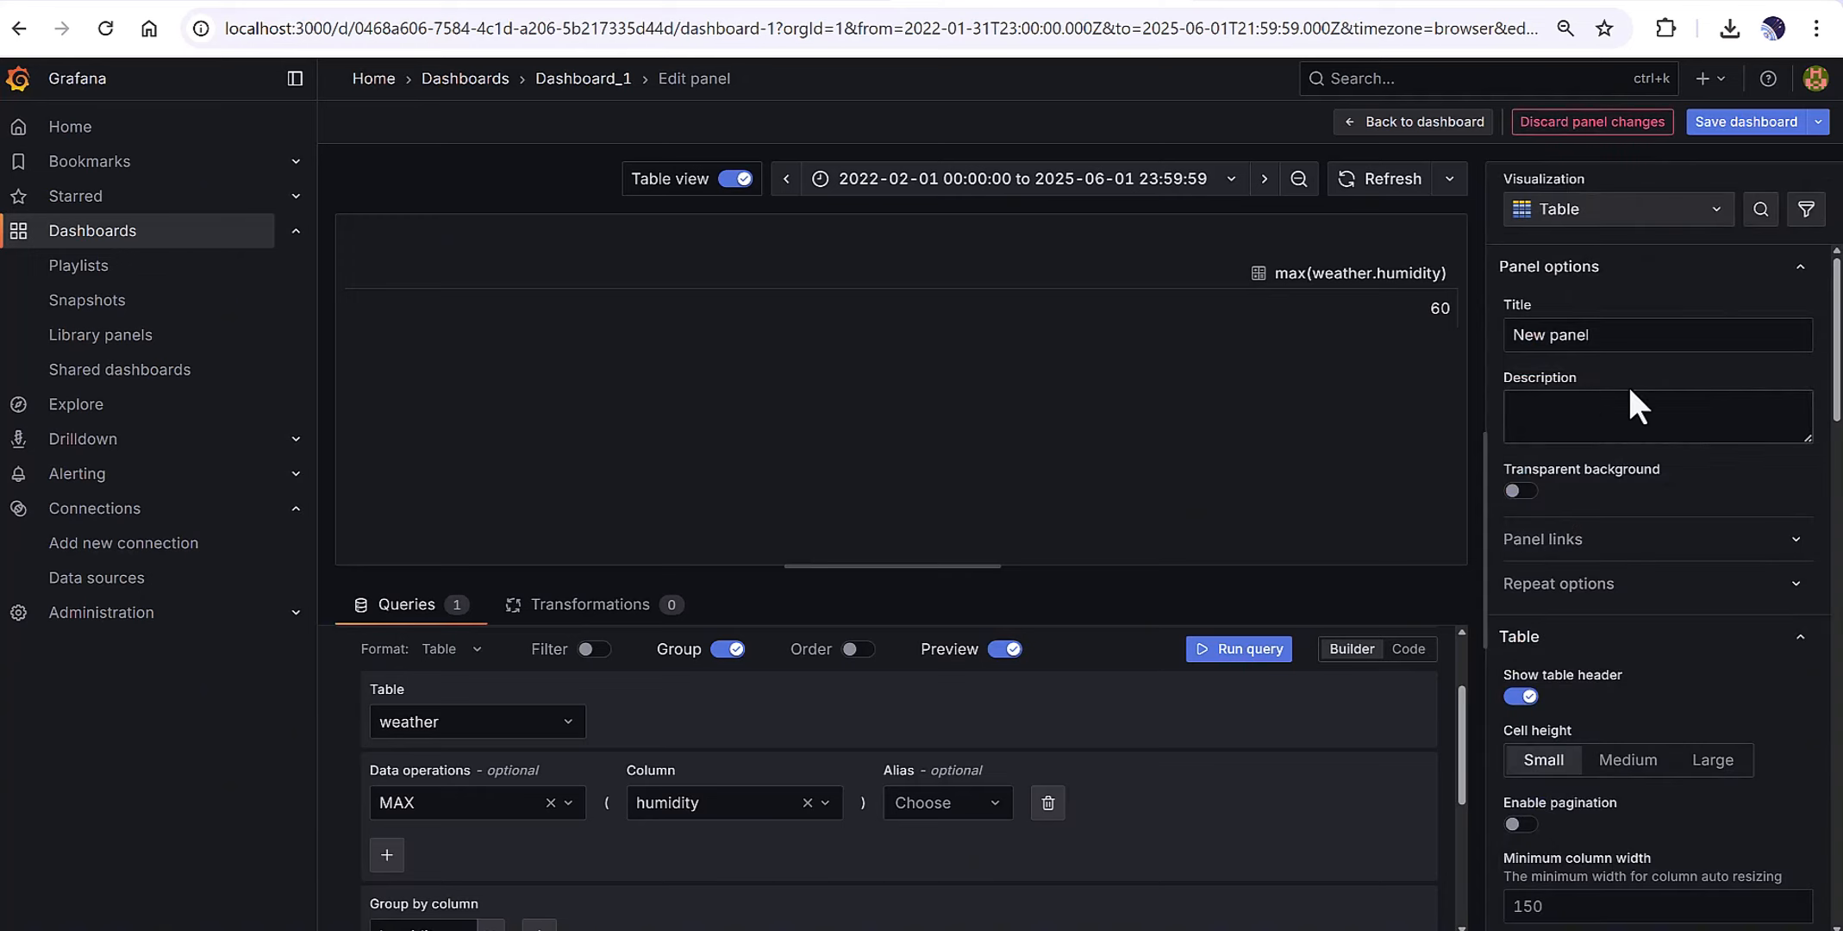
Browse the full list of visualization types and review the MAX aggregation options.
left_click(1595, 215)
scroll(1611, 595, "down", 3)
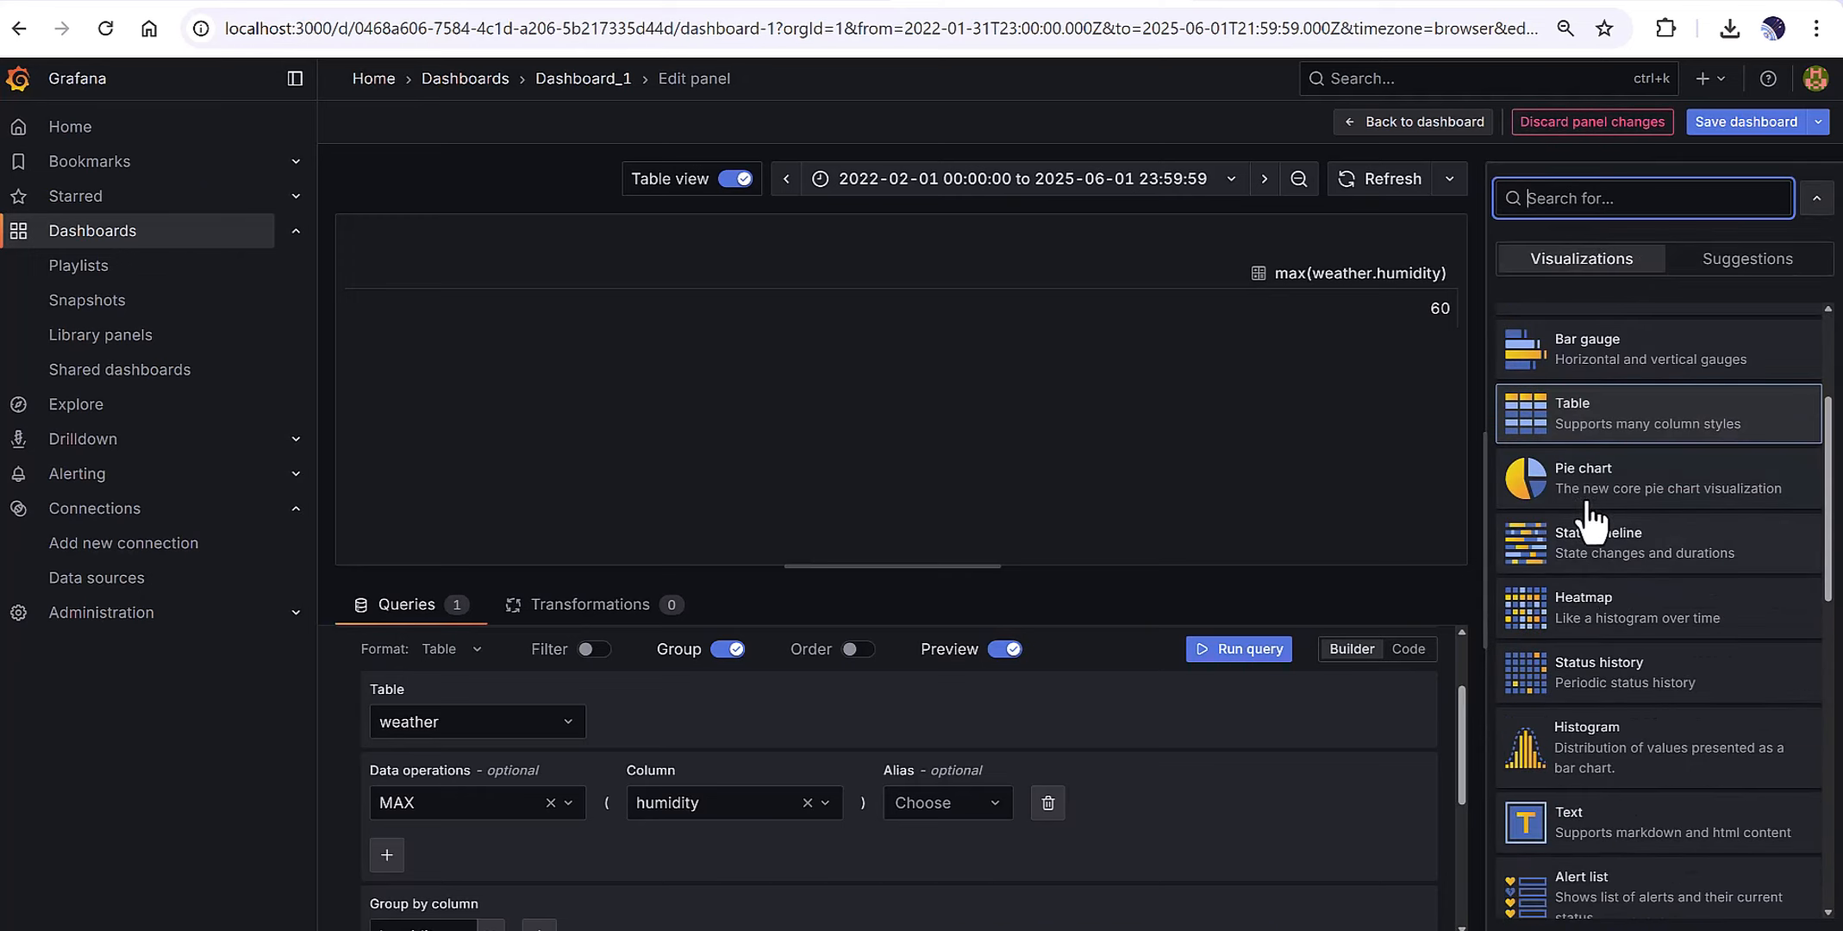
scroll(1590, 517, "down", 4)
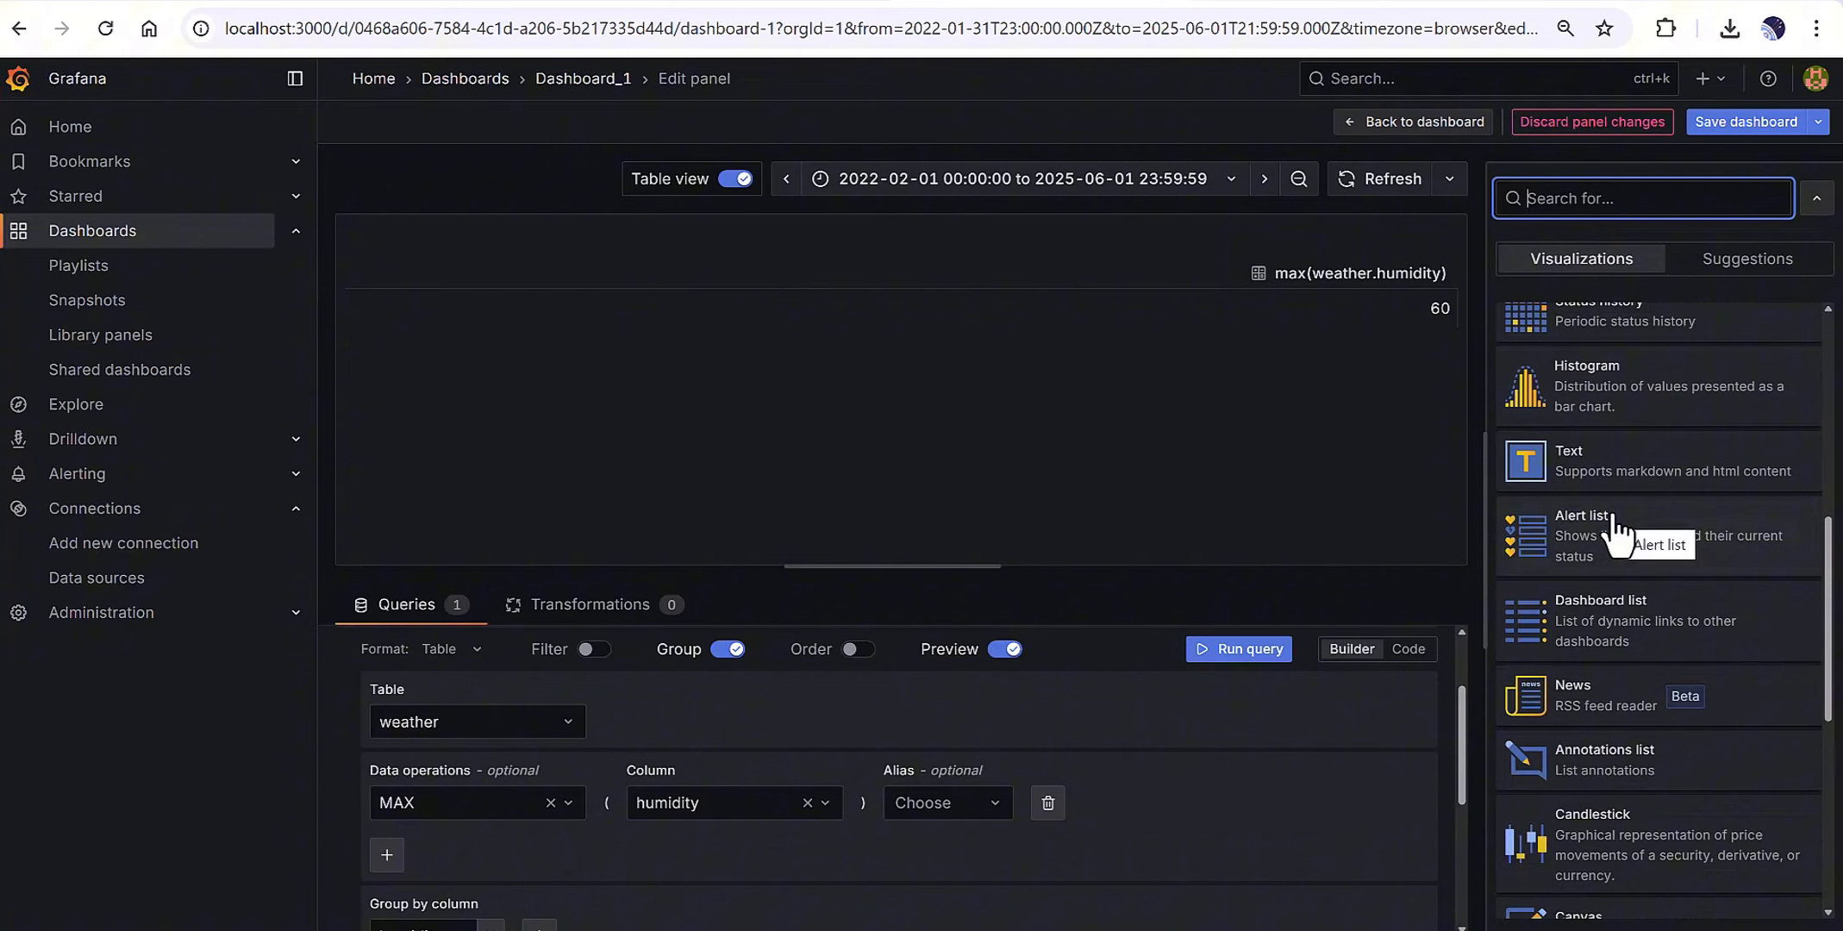
scroll(1617, 534, "down", 6)
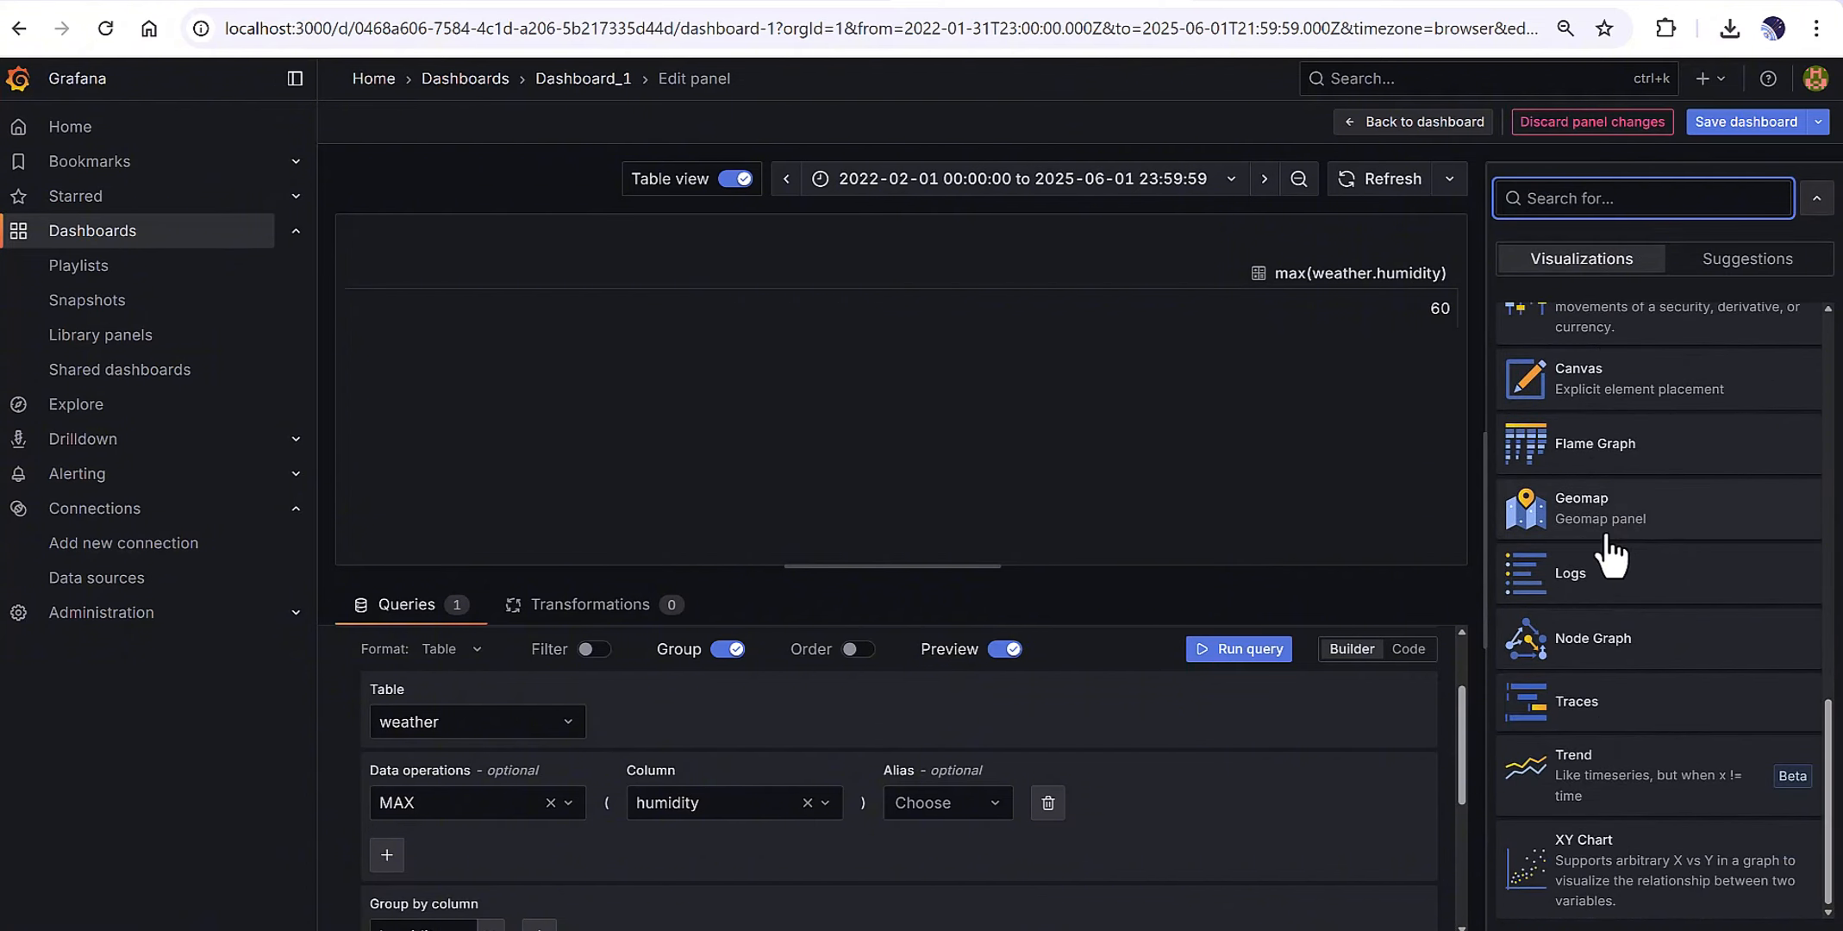
left_click(1237, 377)
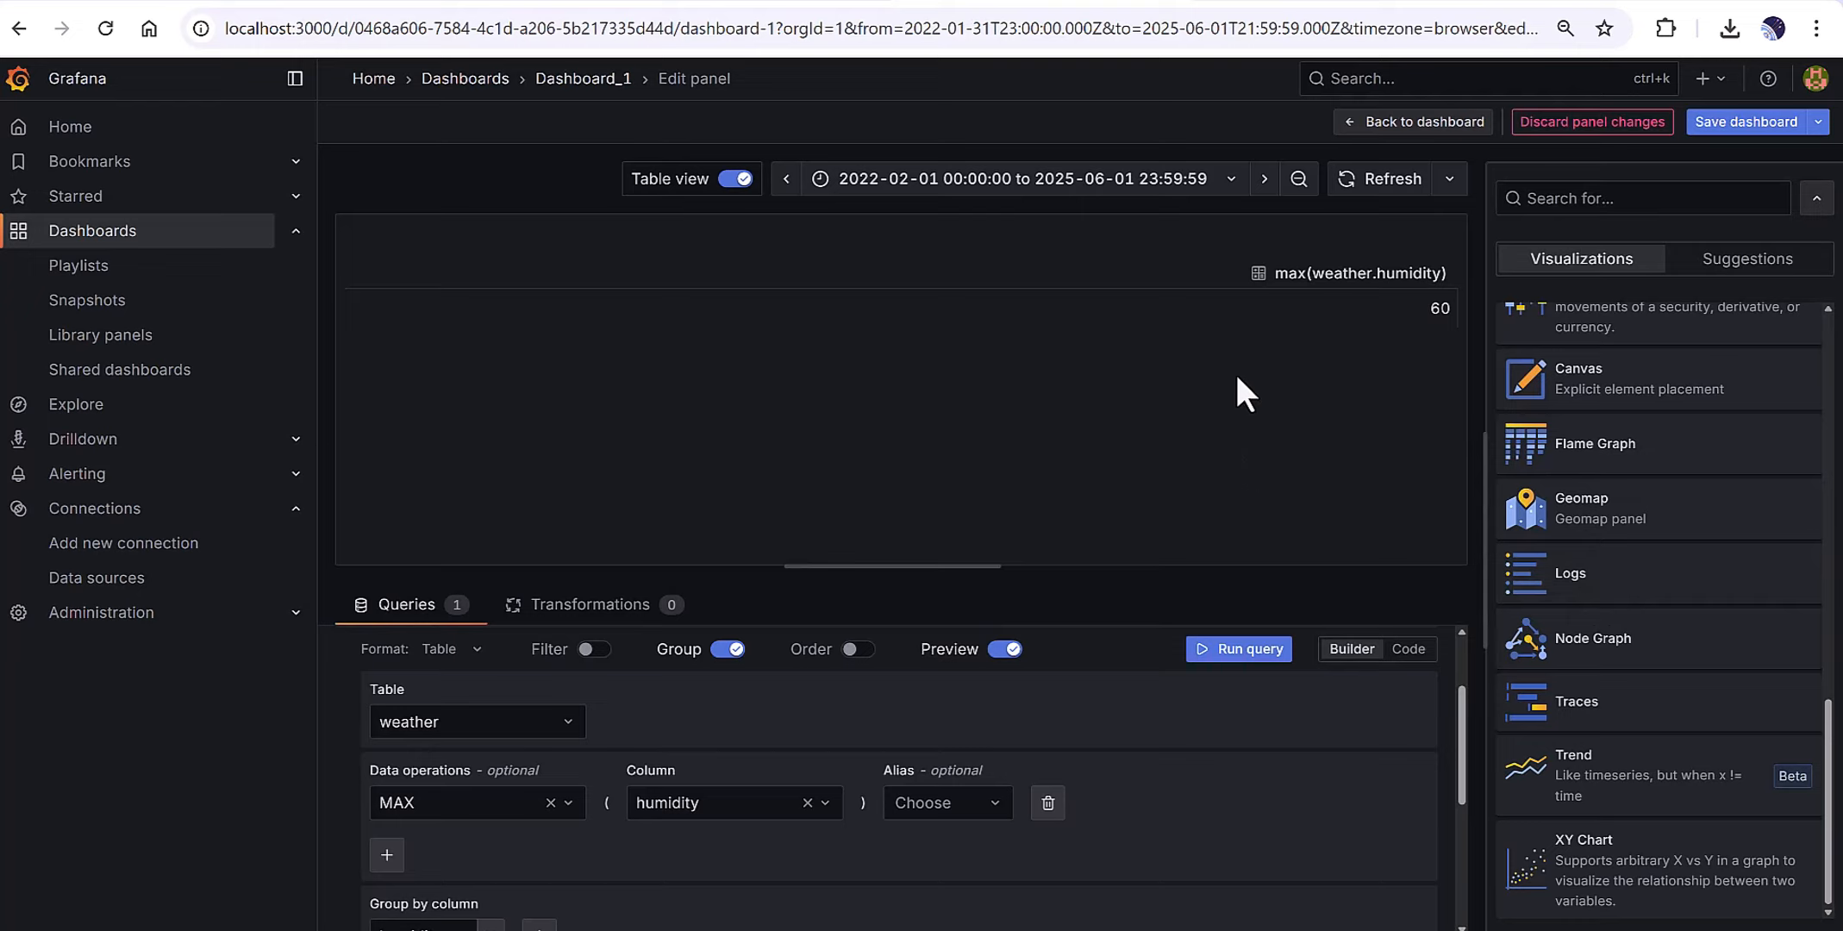
left_click(428, 811)
left_click(890, 353)
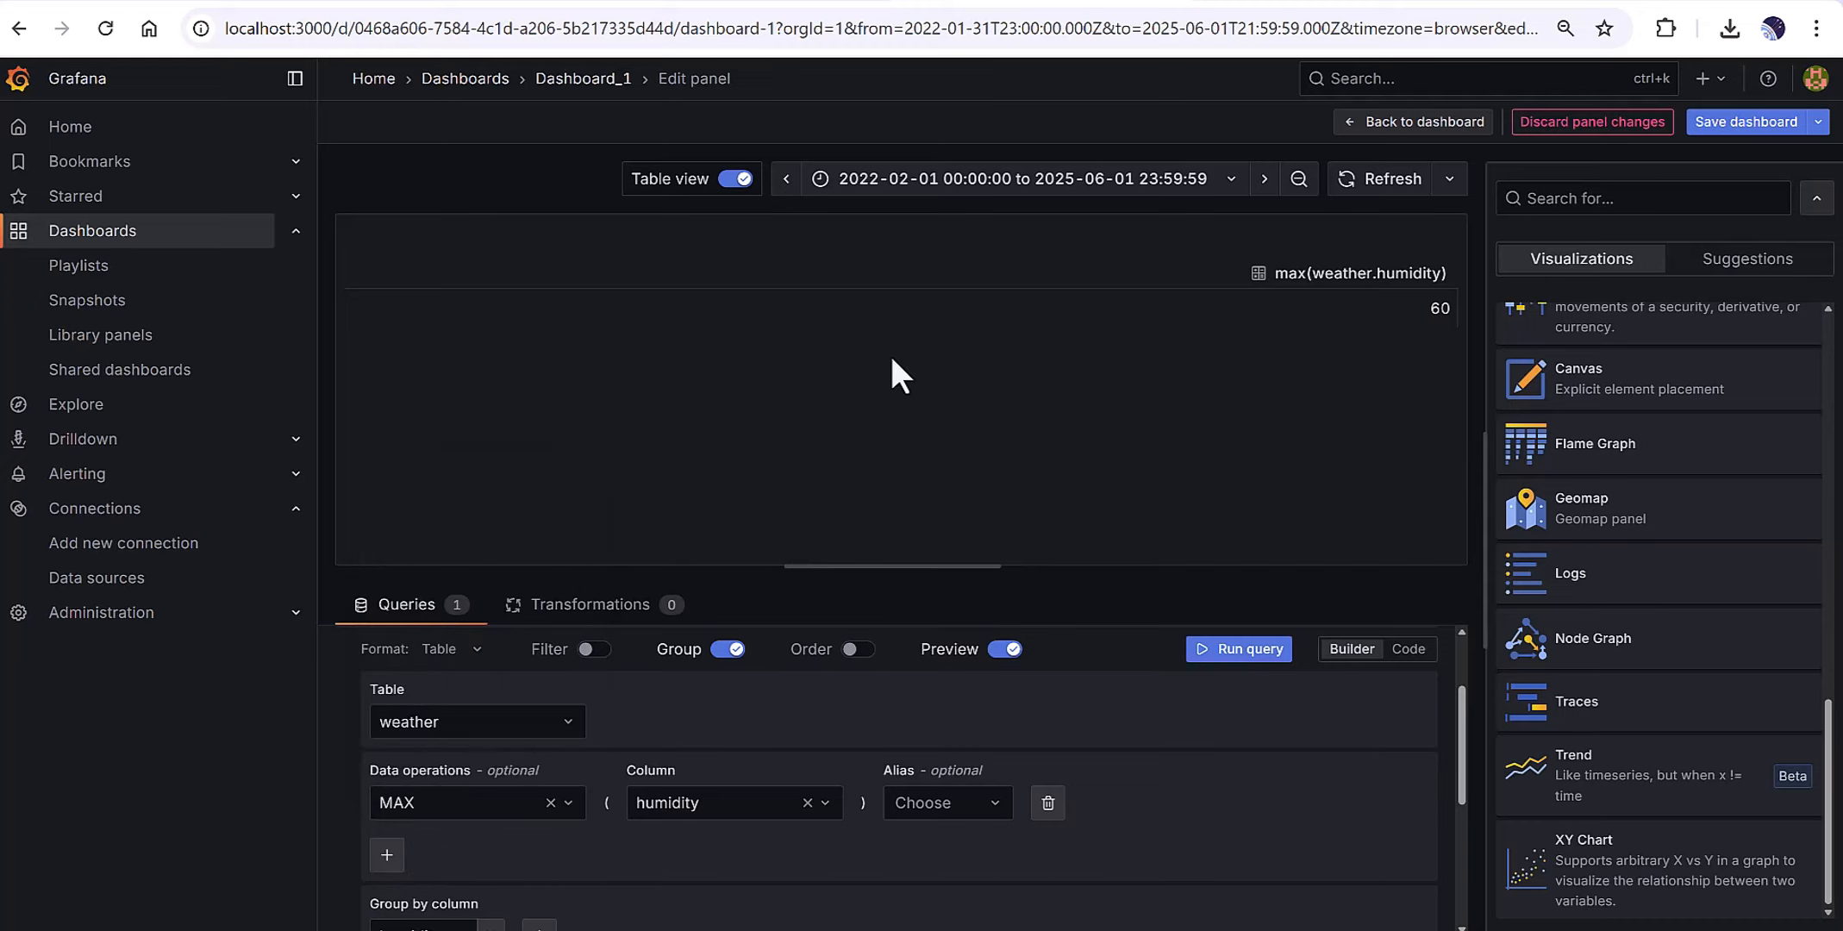